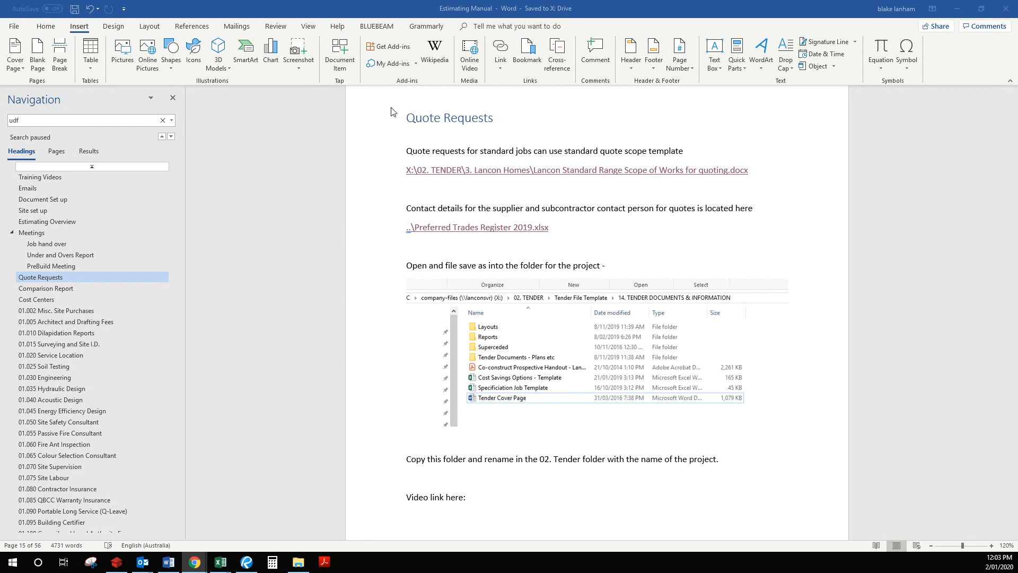
- Switch to File Explorer, maximize its window and go up to the 02. TENDER folder on the company drive
{"action": "left_click", "coordinate": [298, 561]}
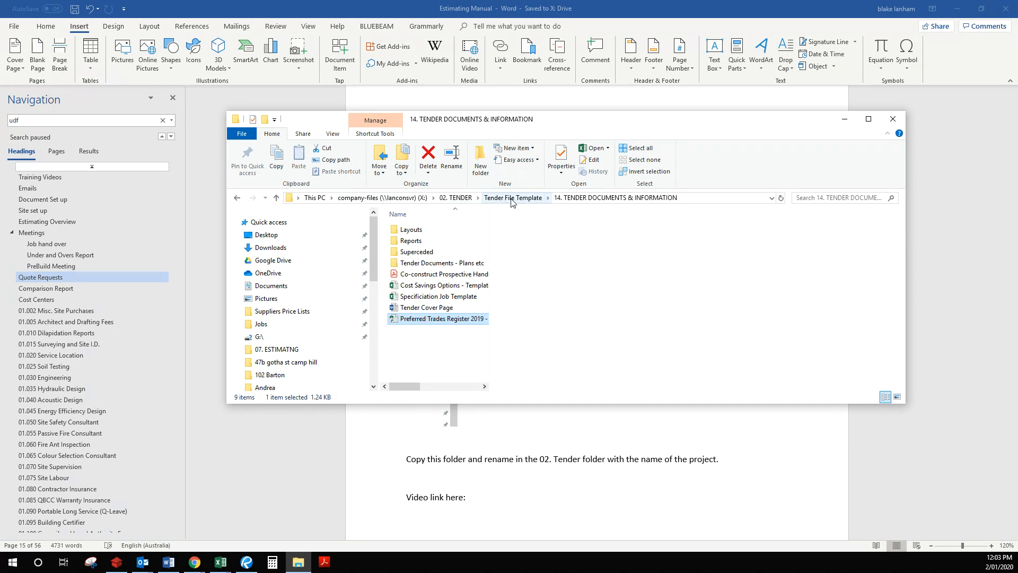
{"action": "left_click", "coordinate": [539, 200]}
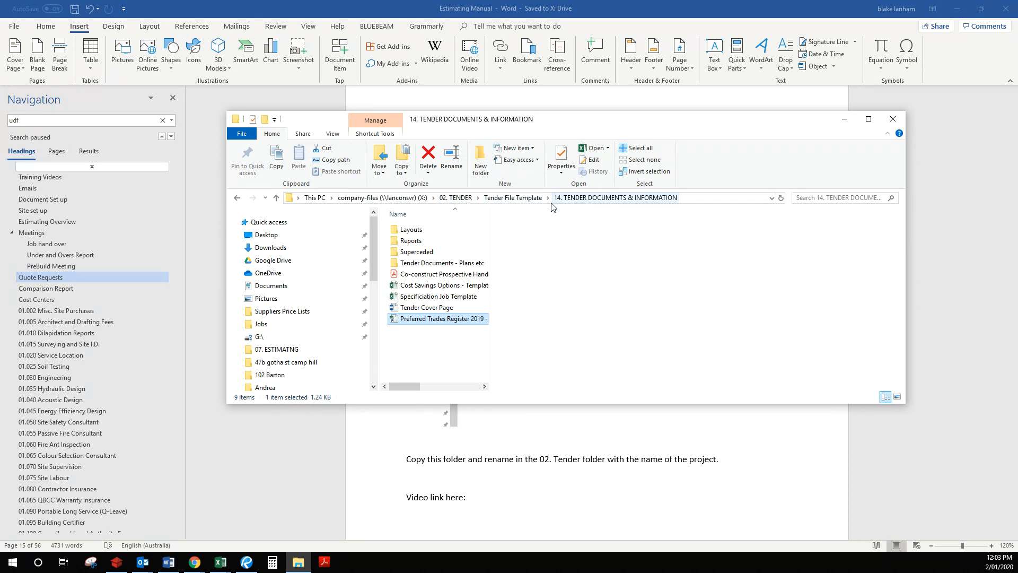
{"action": "left_click", "coordinate": [868, 119]}
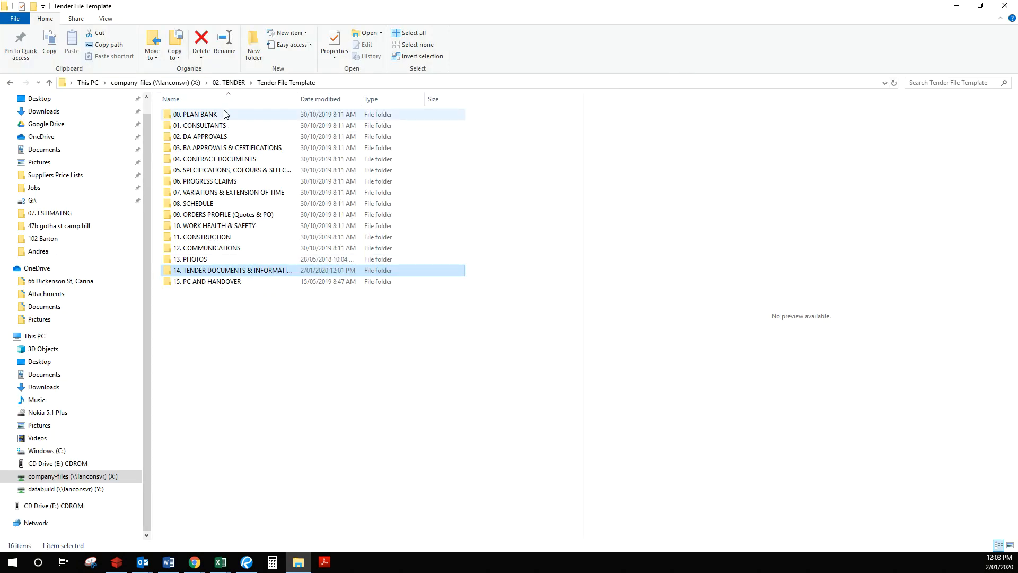
{"action": "left_click", "coordinate": [224, 114]}
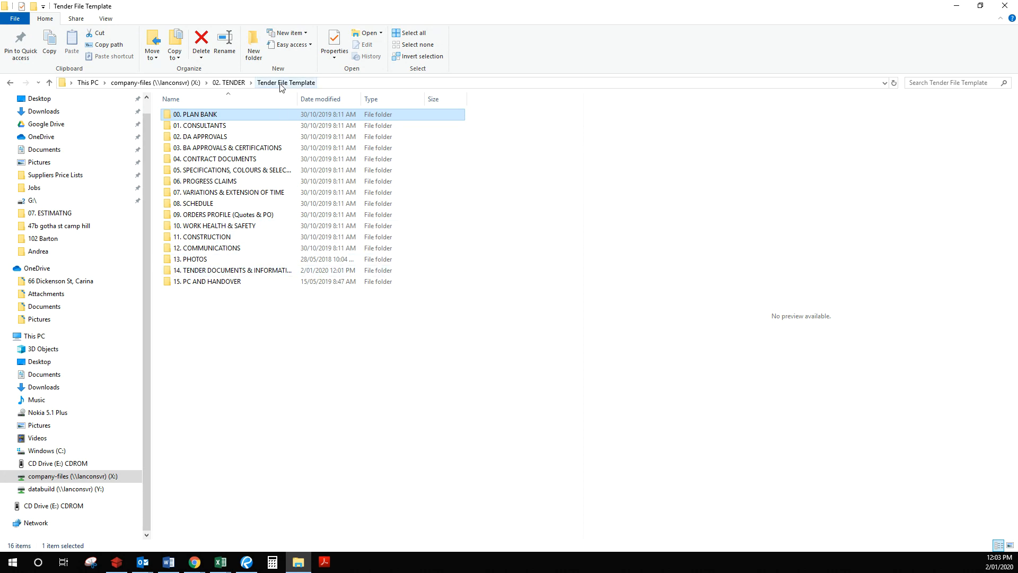
{"action": "left_click", "coordinate": [228, 82]}
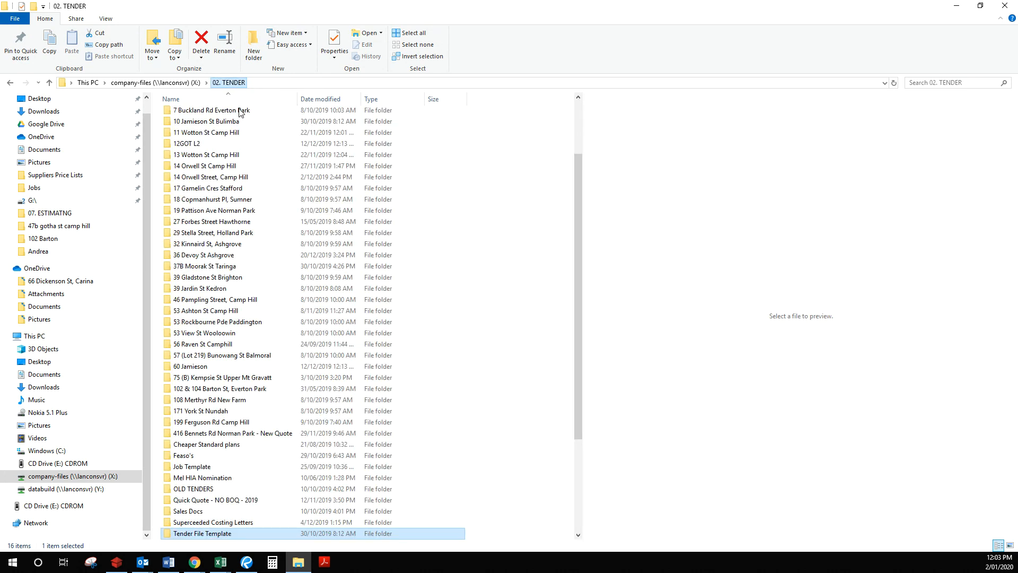
- Duplicate the Tender File Template folder inside the 02. TENDER folder
{"action": "right_click", "coordinate": [226, 536]}
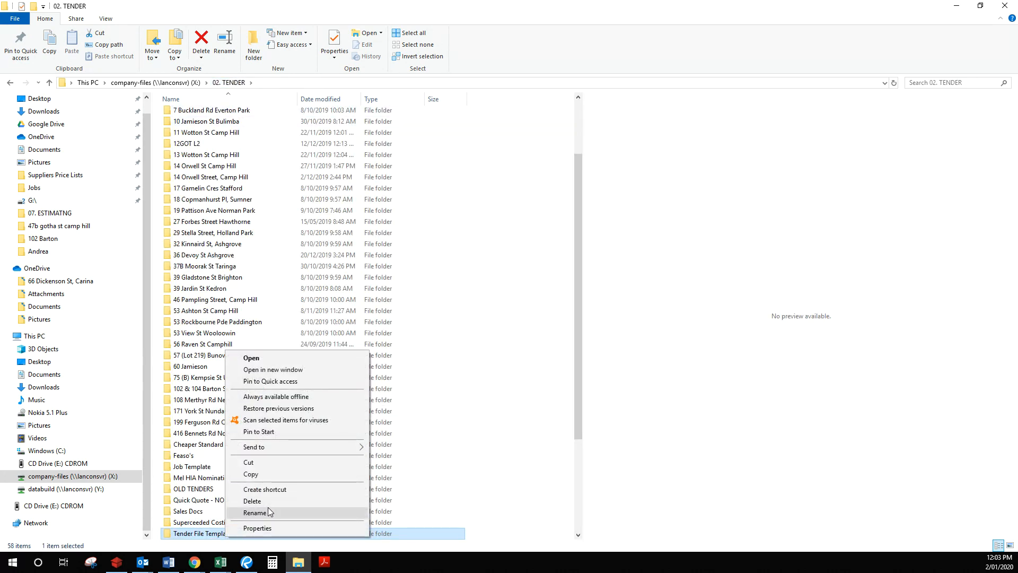
{"action": "left_click", "coordinate": [268, 474]}
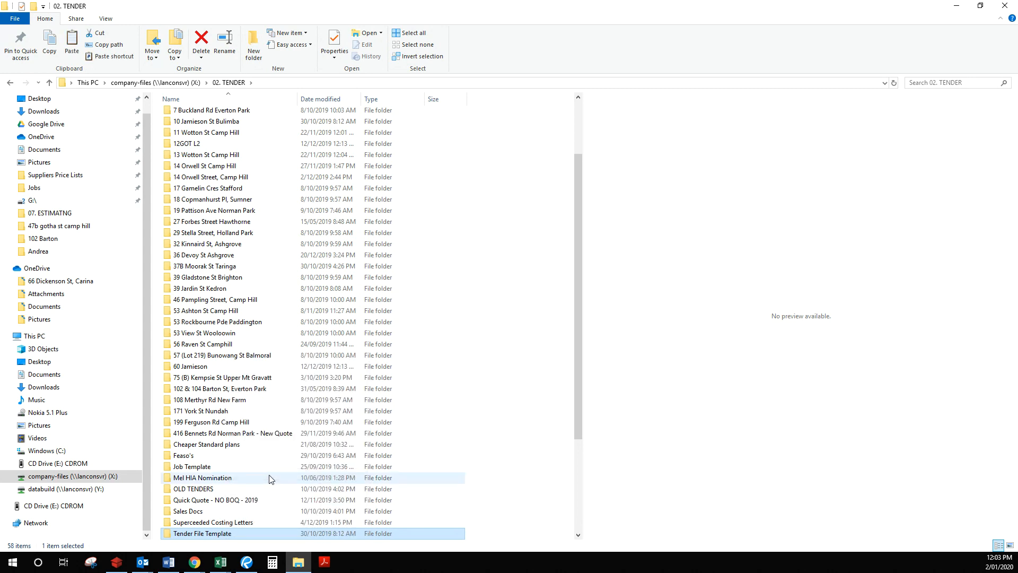
{"action": "right_click", "coordinate": [159, 520]}
{"action": "left_click", "coordinate": [190, 453]}
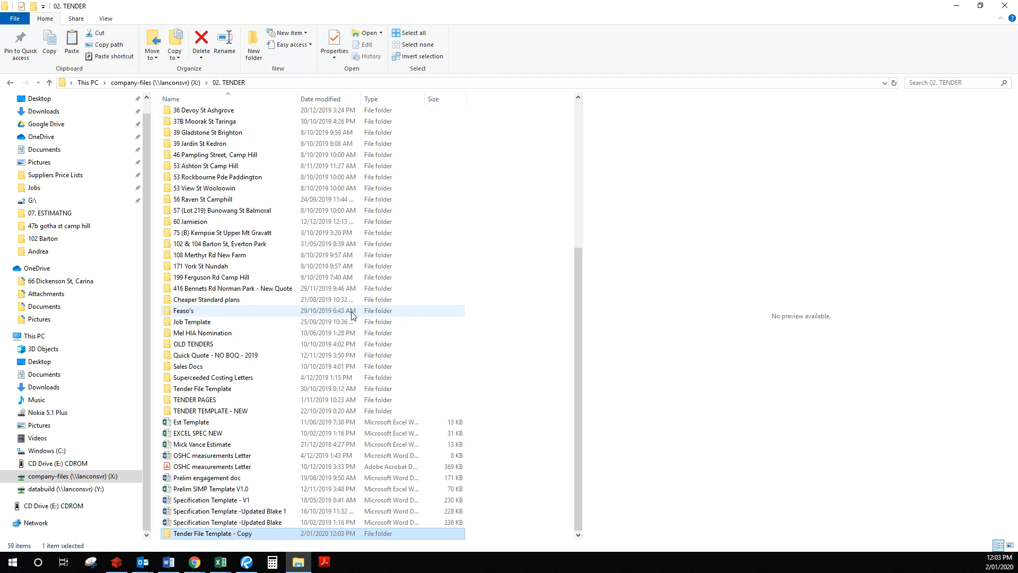
- Rename the copied template folder as 123 New Job
{"action": "left_click", "coordinate": [246, 534]}
{"action": "type", "text": "12"}
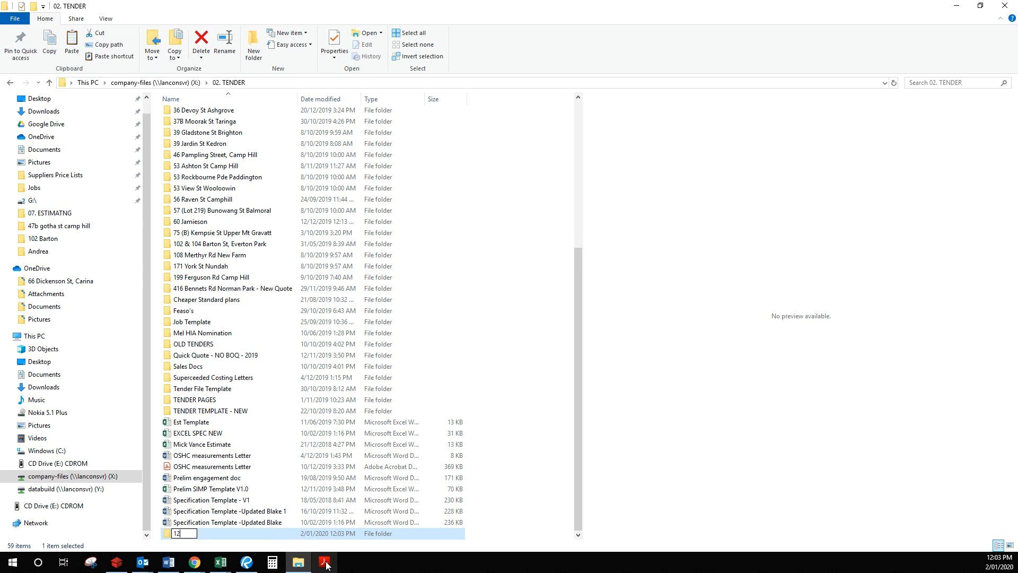
{"action": "type", "text": "3 New Job"}
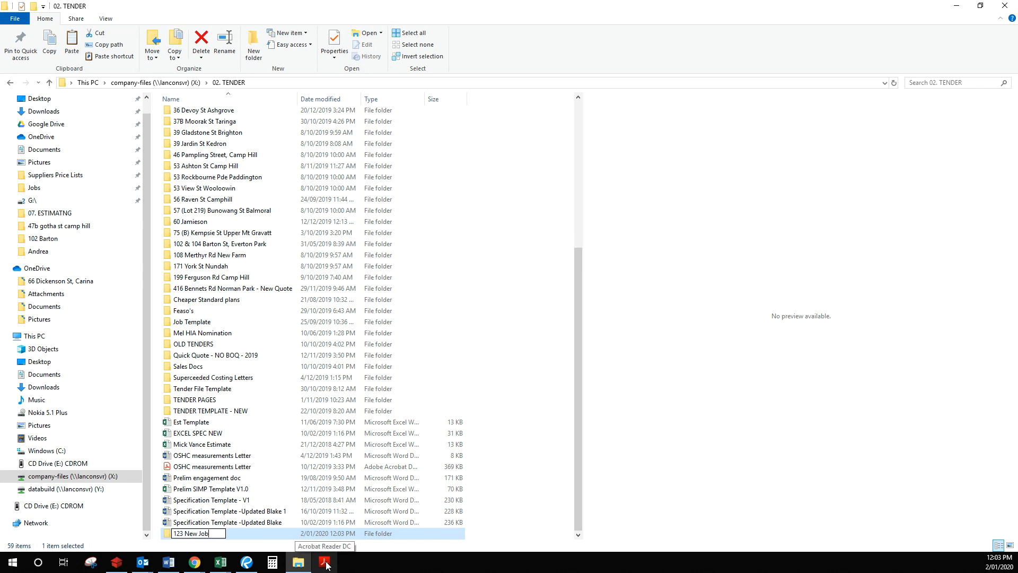
{"action": "key", "text": "Return"}
- Open the 14. TENDER DOCUMENTS & INFORMATION subfolder of the 123 New Job folder
{"action": "double_click", "coordinate": [239, 533]}
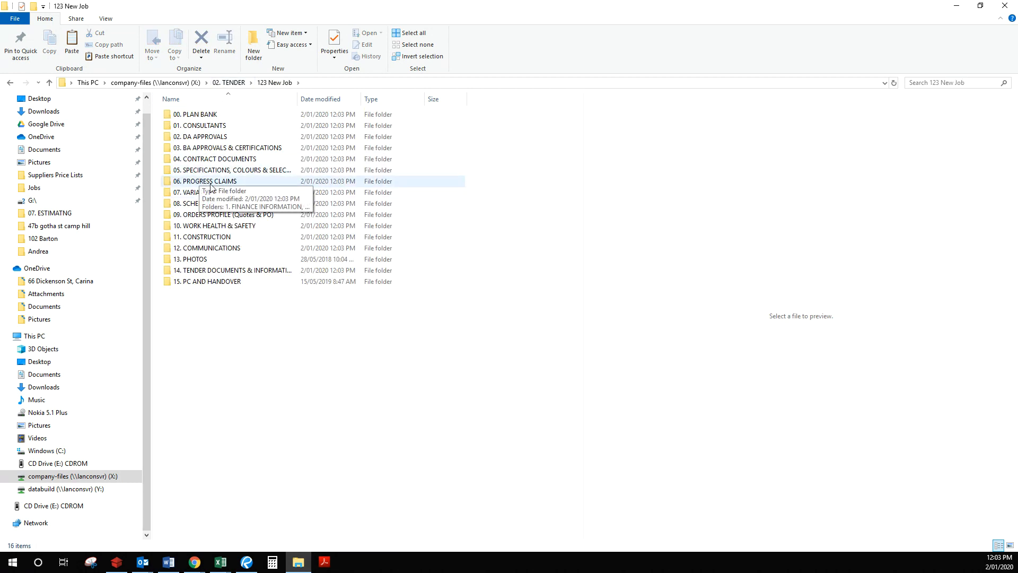
{"action": "left_click_drag", "start_coordinate": [297, 99], "coordinate": [370, 99]}
{"action": "double_click", "coordinate": [228, 271]}
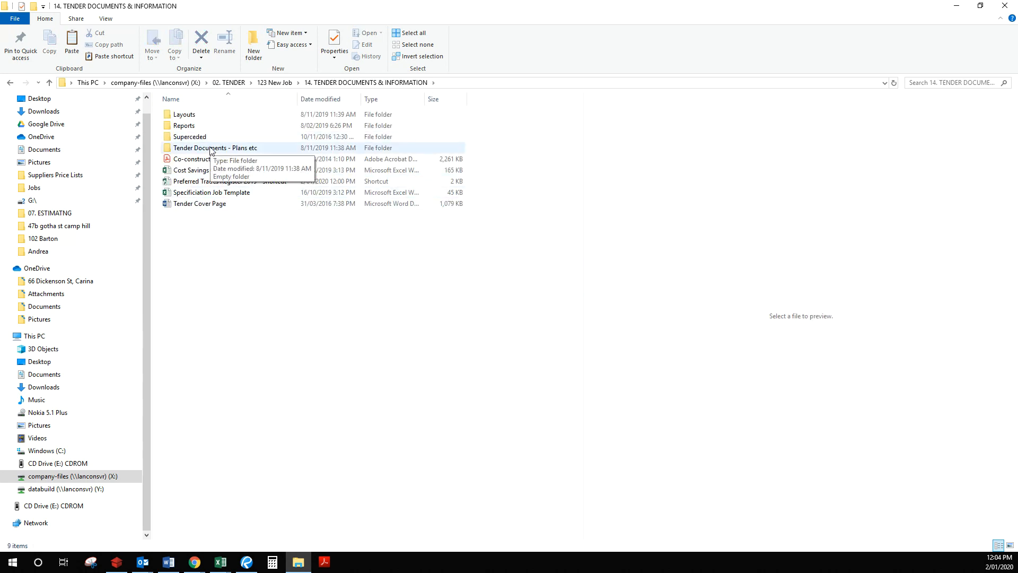
- Look inside the Layouts folder and return to 14. TENDER DOCUMENTS & INFORMATION
{"action": "left_click", "coordinate": [210, 150]}
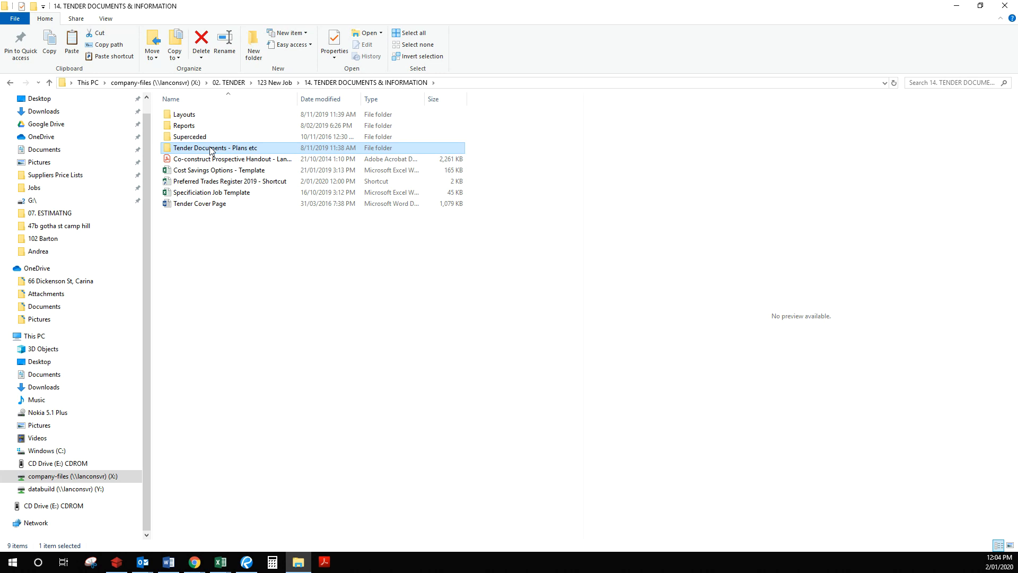
{"action": "left_click", "coordinate": [205, 116]}
{"action": "double_click", "coordinate": [207, 118]}
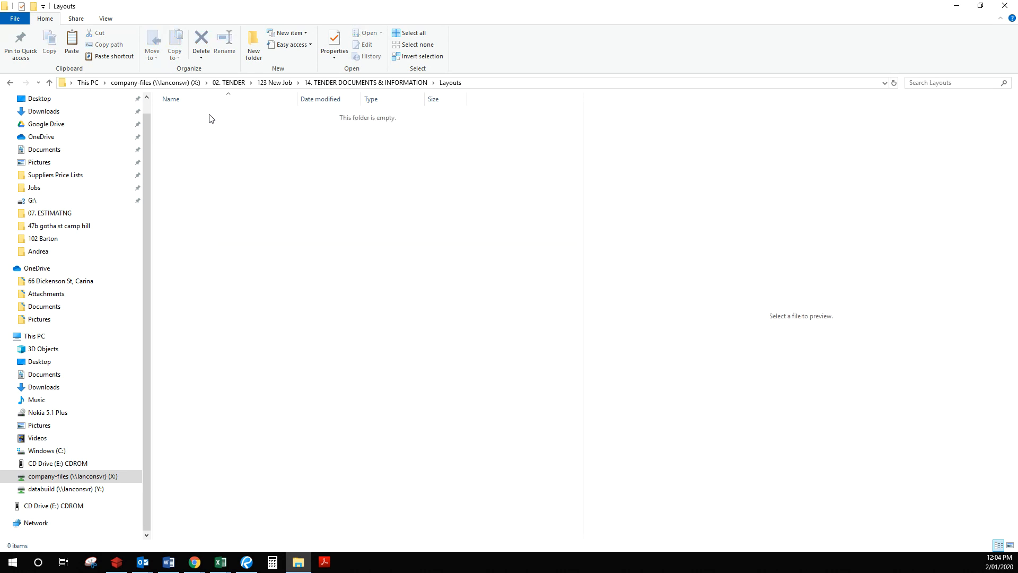
{"action": "left_click", "coordinate": [366, 82]}
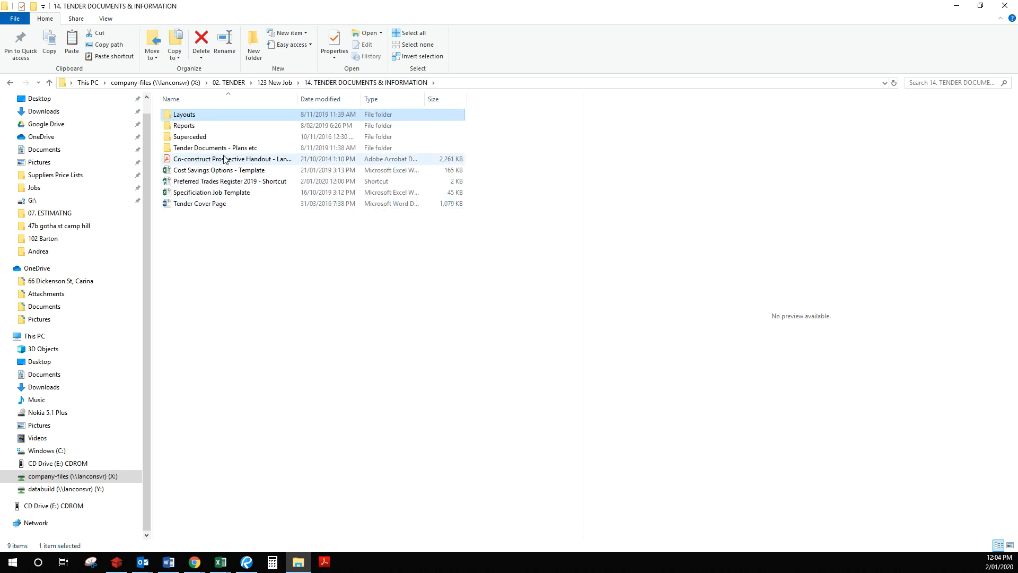
- Locate the Preferred Trades Register 2019 shortcut and preview the Tender Cover Page document
{"action": "left_click", "coordinate": [238, 181]}
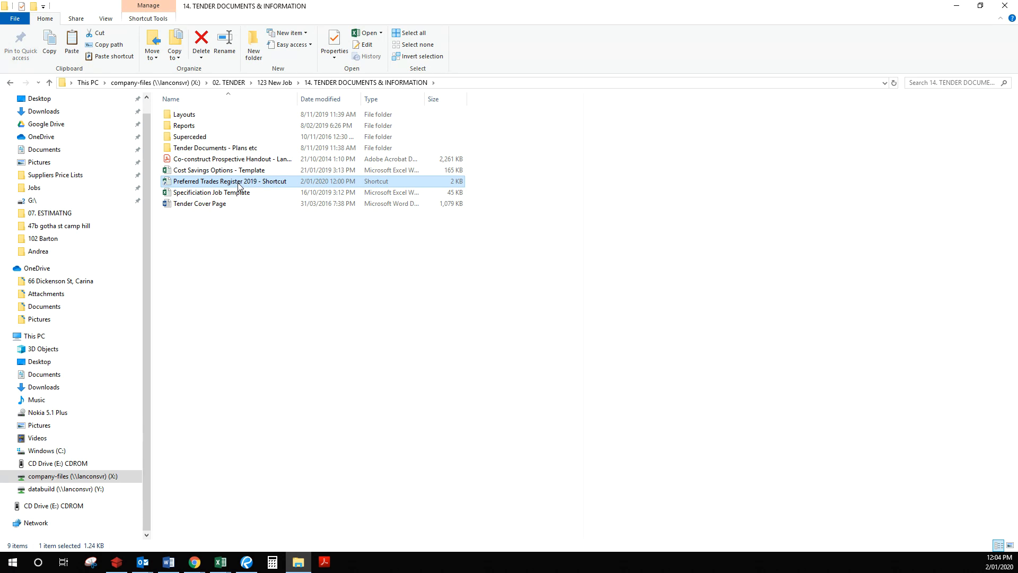
{"action": "key", "text": "F2"}
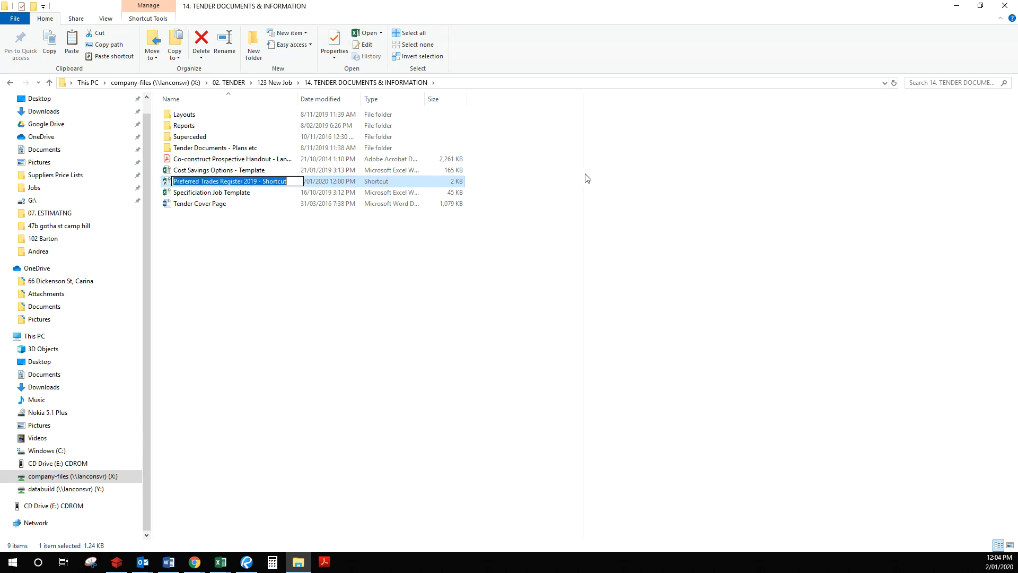
{"action": "key", "text": "Return"}
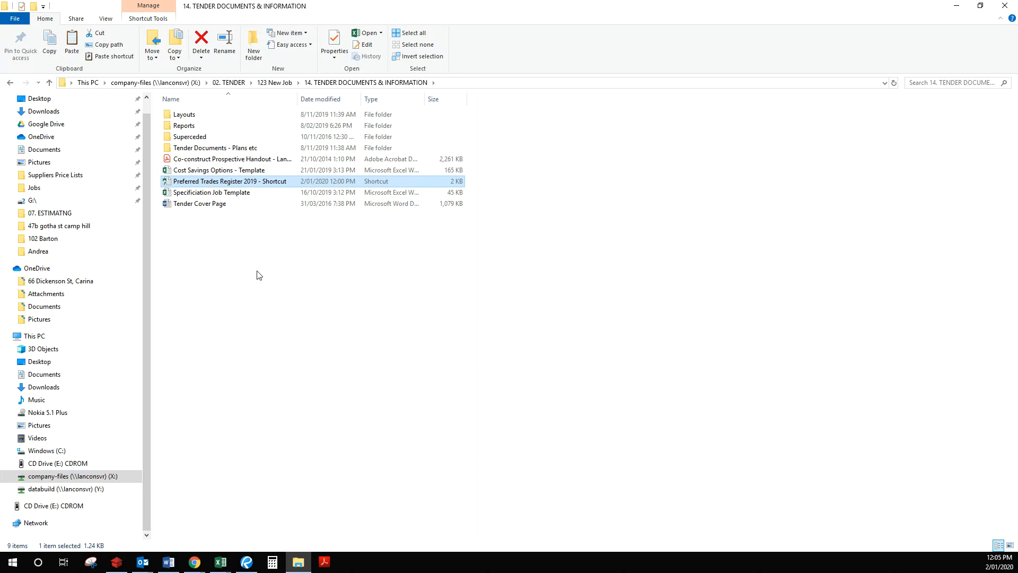
{"action": "left_click", "coordinate": [219, 205]}
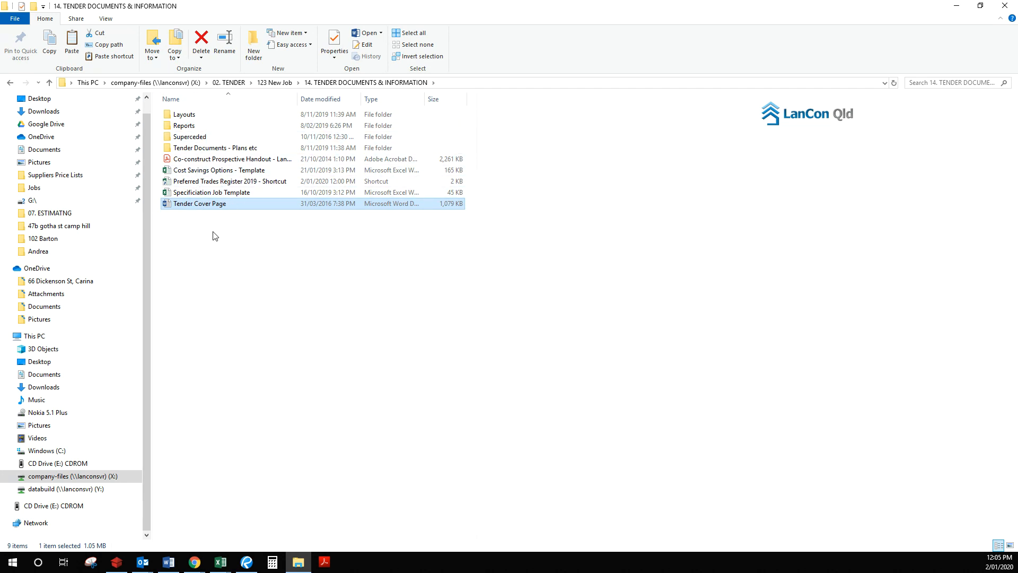
- Switch to the Estimating Manual in Word and open the linked Lancon Standard Range Scope of Works for quoting document
{"action": "left_click_drag", "start_coordinate": [388, 3], "coordinate": [1017, 66]}
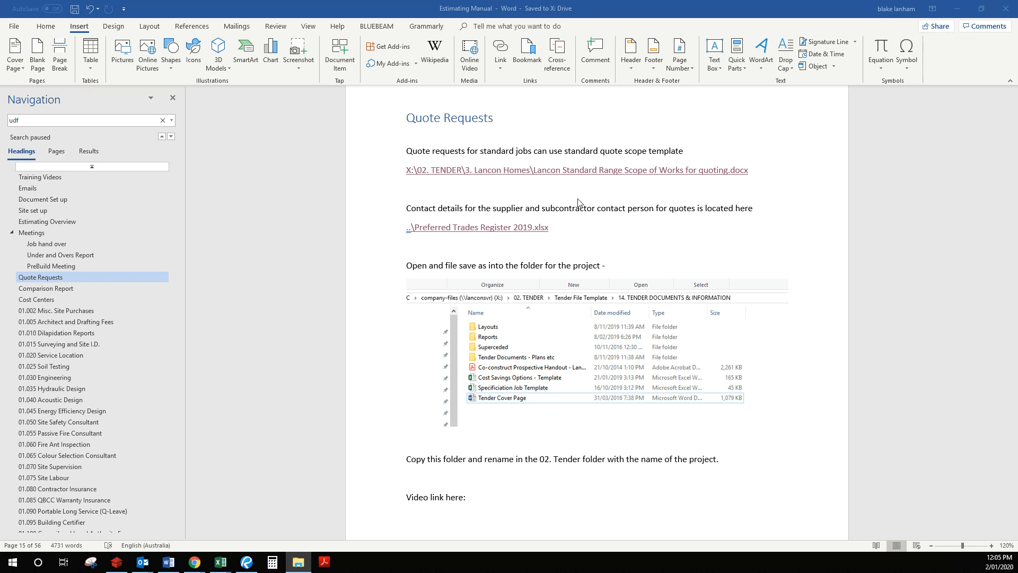
{"action": "left_click", "coordinate": [529, 171], "text": "ctrl"}
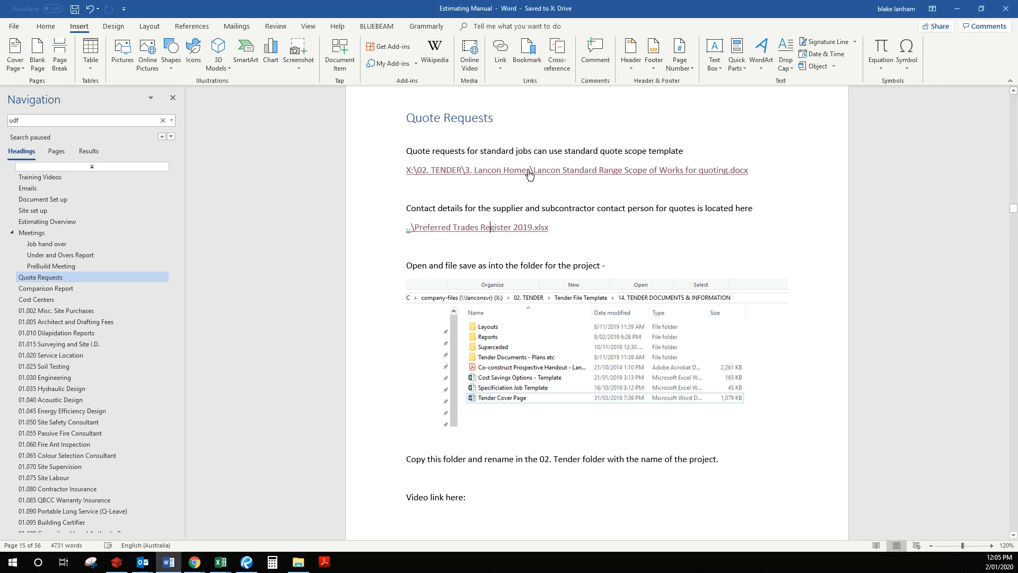
{"action": "left_click", "coordinate": [494, 172], "text": "ctrl"}
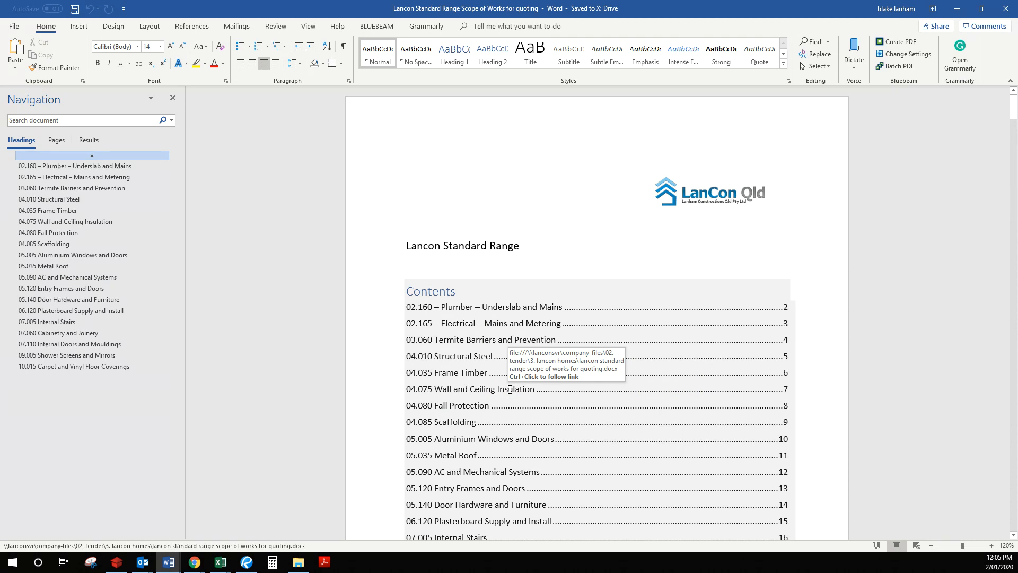
- Copy the quote request text of the 02.160 Plumber – Underslab and Mains section, from "Hi" through "Thank you in advance"
{"action": "scroll", "coordinate": [517, 381], "scroll_direction": "down", "scroll_amount": 15}
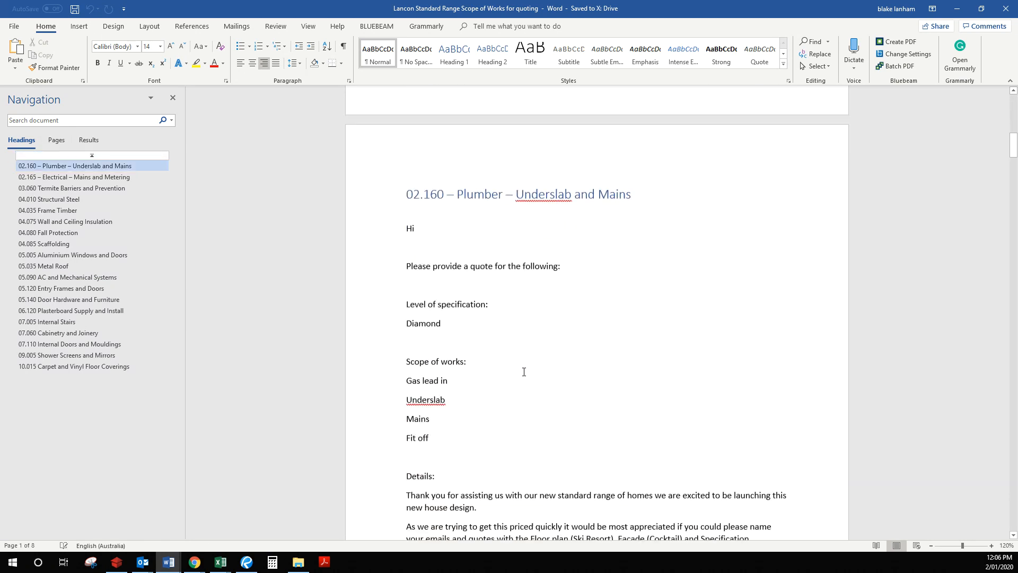
{"action": "scroll", "coordinate": [524, 371], "scroll_direction": "down", "scroll_amount": 3}
{"action": "left_click_drag", "start_coordinate": [406, 137], "coordinate": [447, 298]}
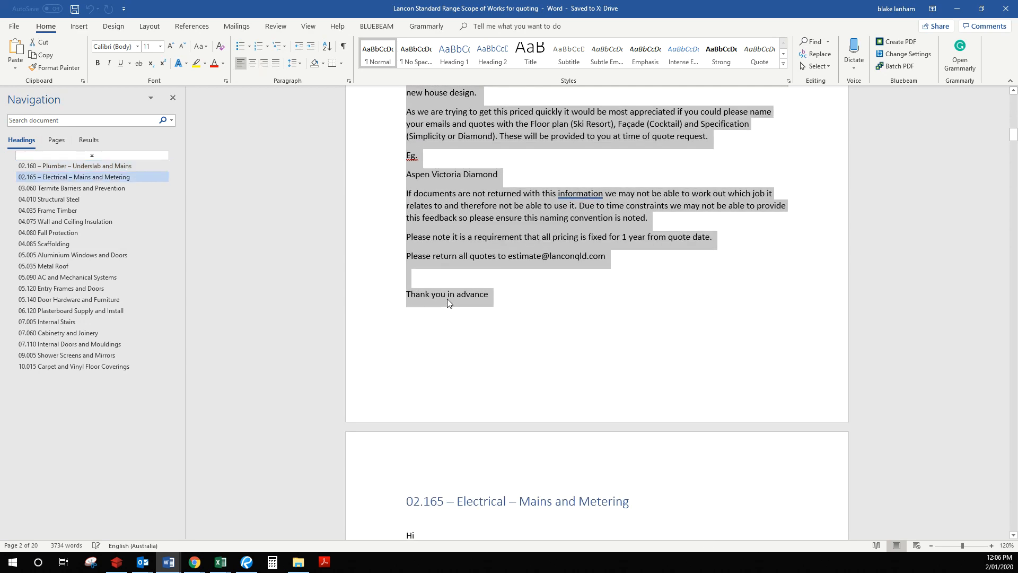
{"action": "right_click", "coordinate": [447, 298]}
{"action": "left_click", "coordinate": [473, 319]}
{"action": "scroll", "coordinate": [493, 334], "scroll_direction": "up", "scroll_amount": 3}
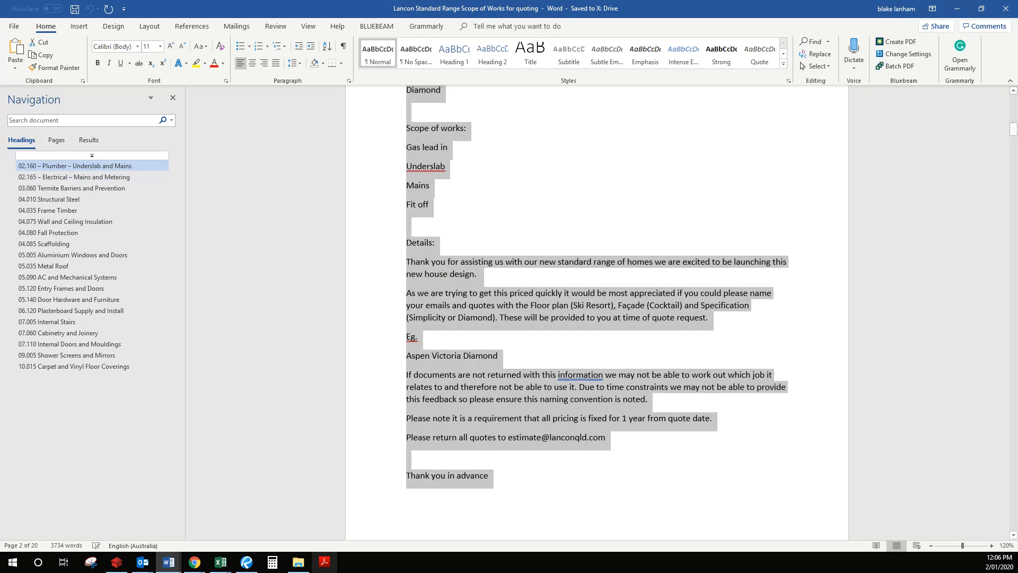
- Switch to Outlook, create a new maximized email and paste the copied plumber quote request above the signature
{"action": "left_click", "coordinate": [144, 563]}
{"action": "left_click", "coordinate": [77, 512]}
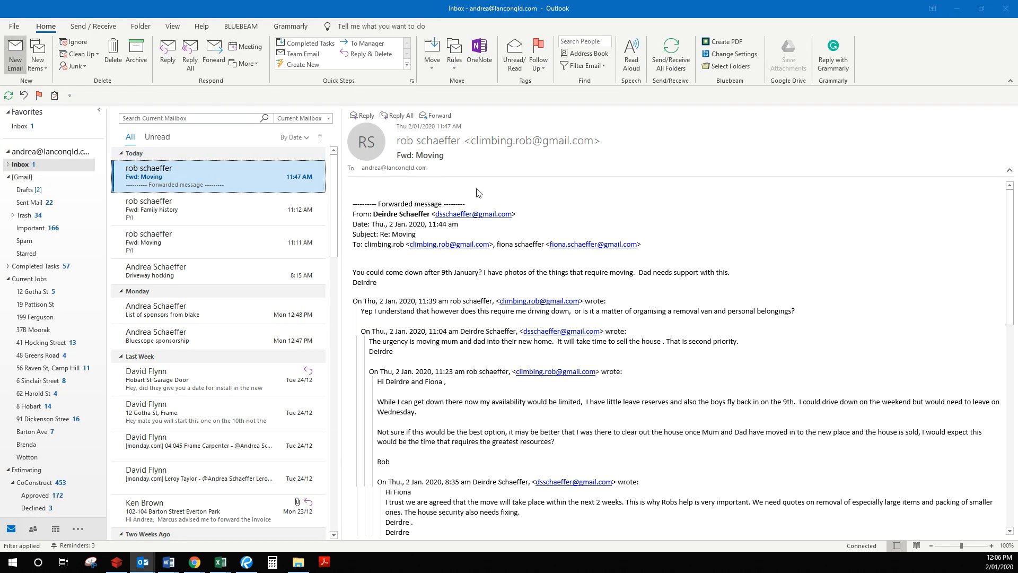
{"action": "left_click", "coordinate": [477, 193]}
{"action": "key", "text": "ctrl+n"}
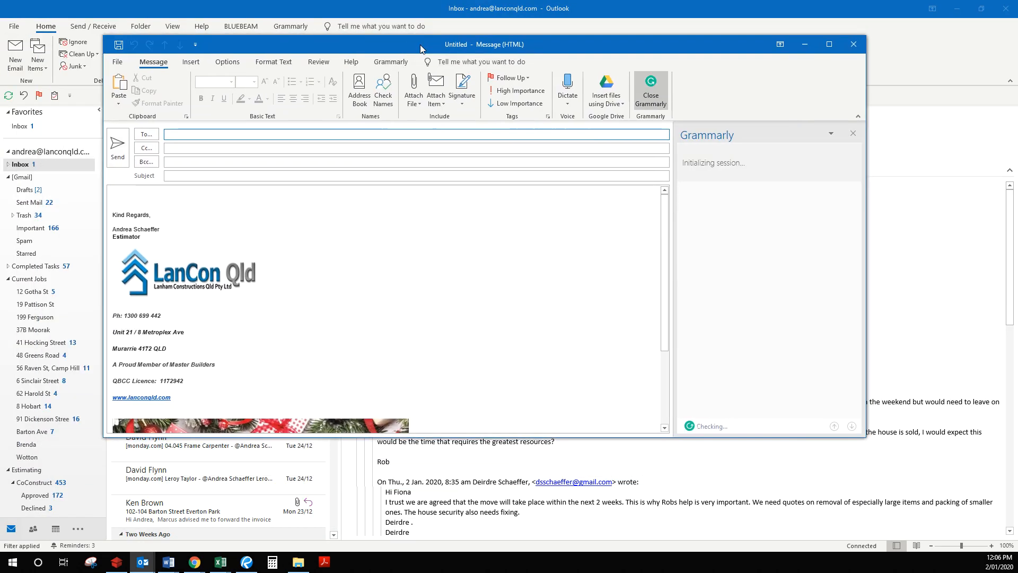
{"action": "left_click", "coordinate": [828, 45]}
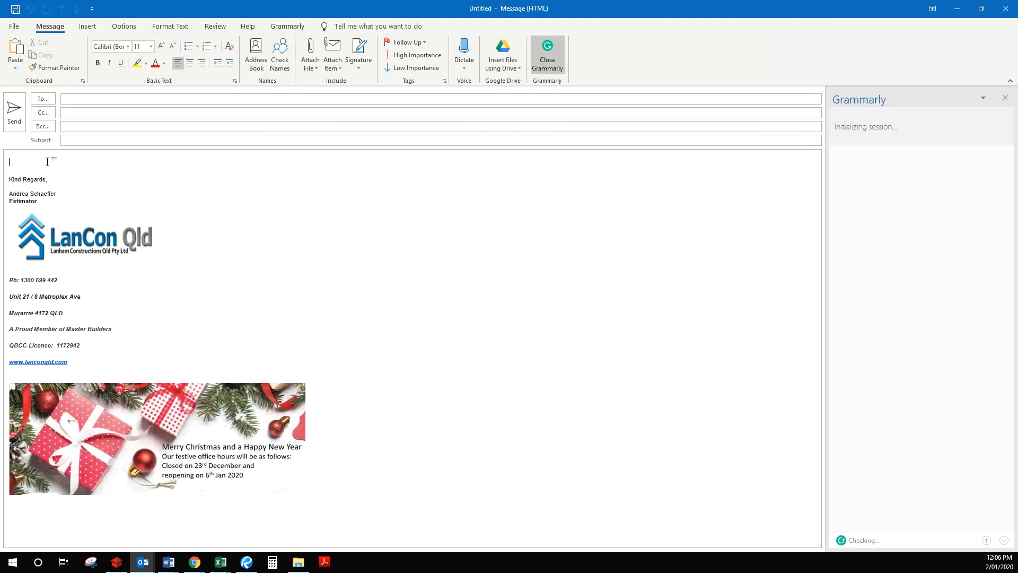
{"action": "key", "text": "ctrl+v"}
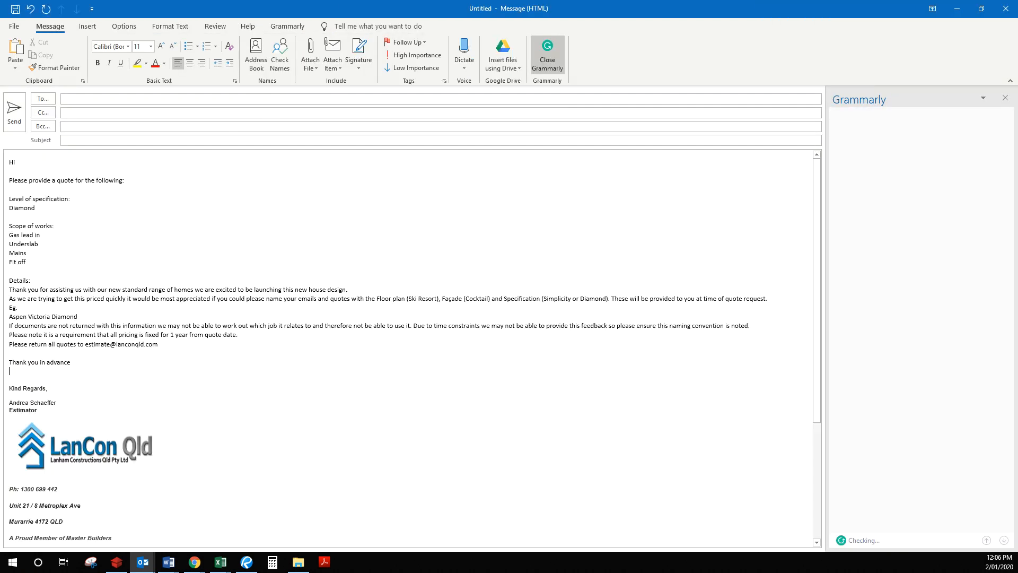
- Bring back the job's tender documents folder in File Explorer and open the Preferred Trades Register 2019 shortcut in Excel
{"action": "left_click_drag", "start_coordinate": [1017, 16], "coordinate": [394, 58]}
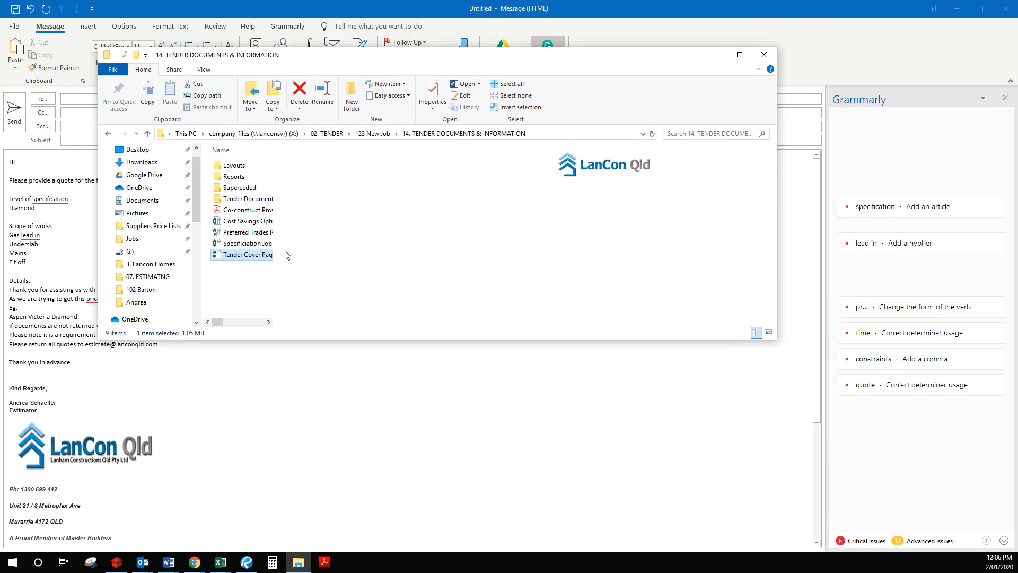
{"action": "left_click", "coordinate": [256, 233]}
{"action": "left_click", "coordinate": [255, 232]}
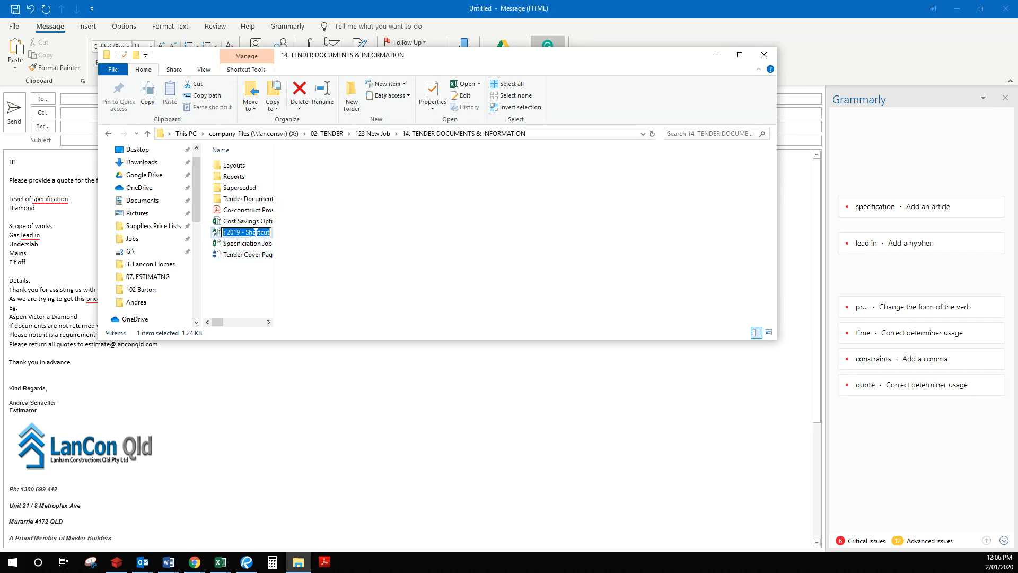
{"action": "double_click", "coordinate": [215, 233]}
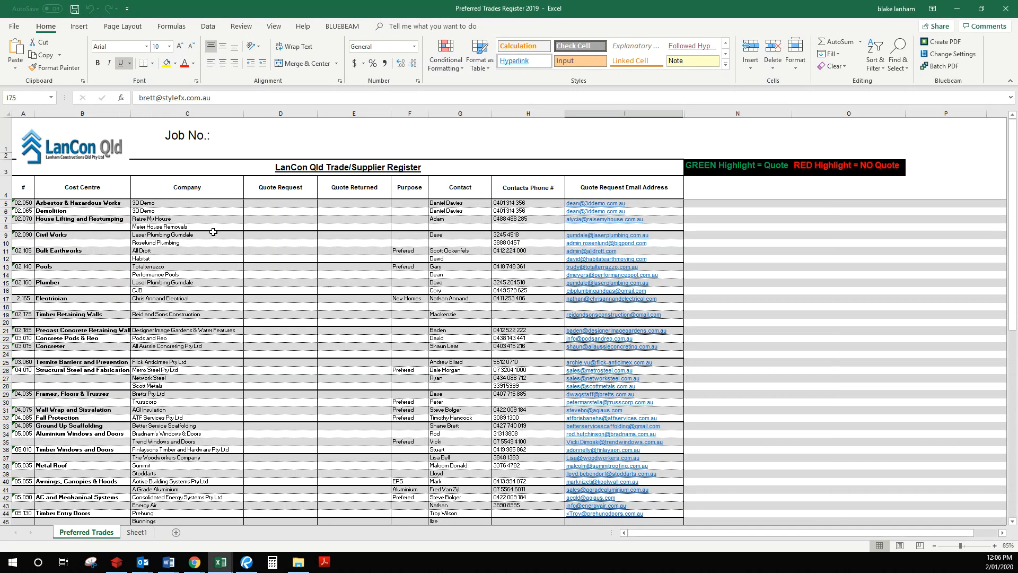
- Start saving a copy of the Preferred Trades Register workbook and browse to the 02. TENDER folder on the company-files (X:) drive
{"action": "left_click", "coordinate": [18, 29]}
{"action": "left_click", "coordinate": [18, 29]}
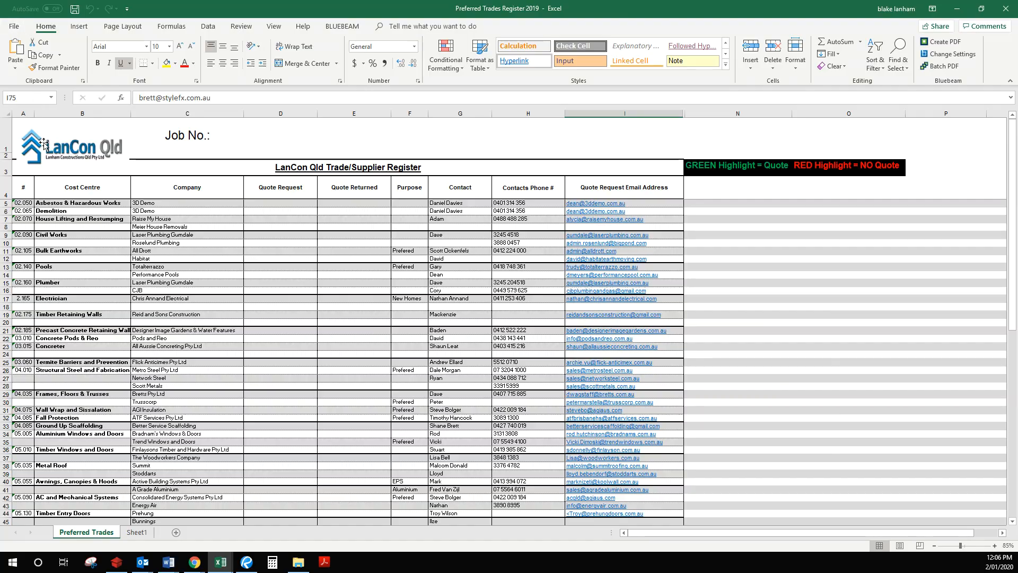
{"action": "left_click", "coordinate": [14, 26]}
{"action": "left_click", "coordinate": [32, 167]}
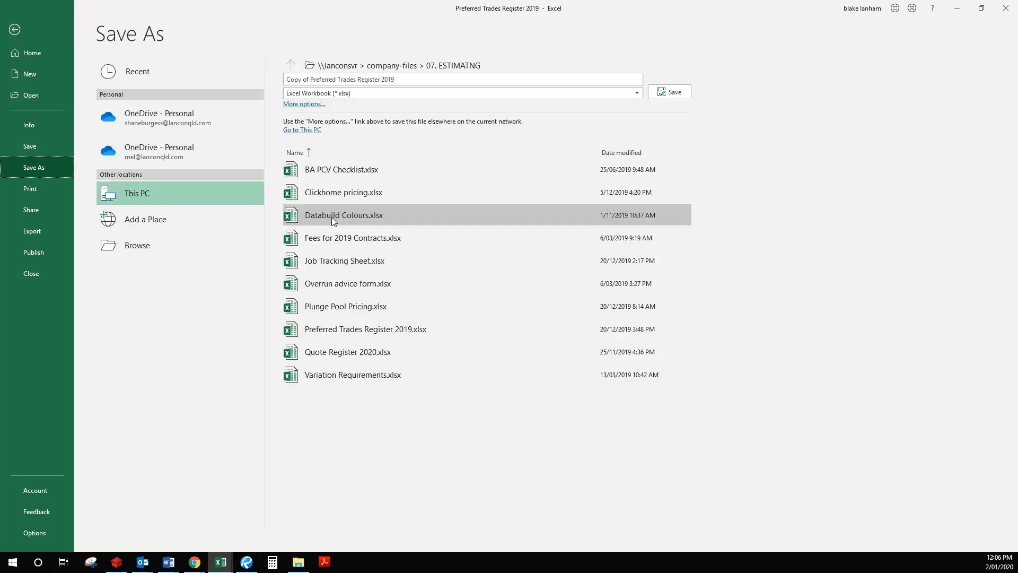
{"action": "left_click", "coordinate": [160, 244]}
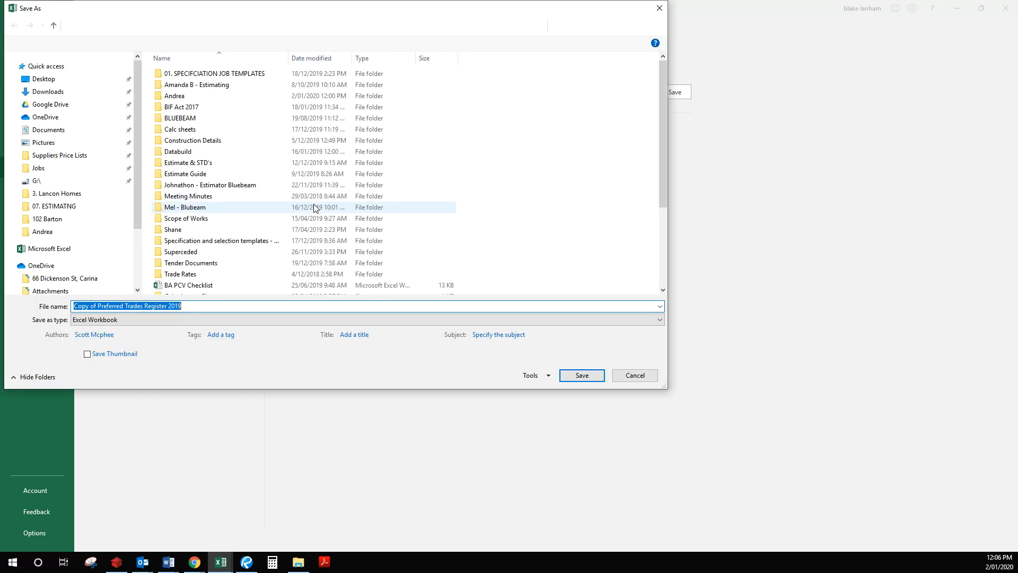
{"action": "left_click", "coordinate": [101, 232]}
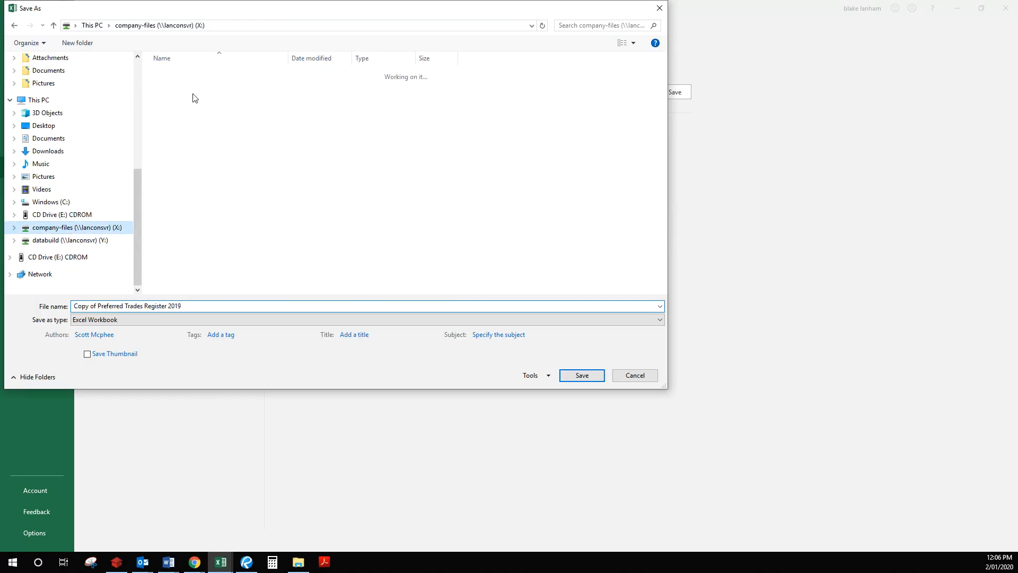
{"action": "left_click", "coordinate": [205, 111]}
{"action": "double_click", "coordinate": [204, 111]}
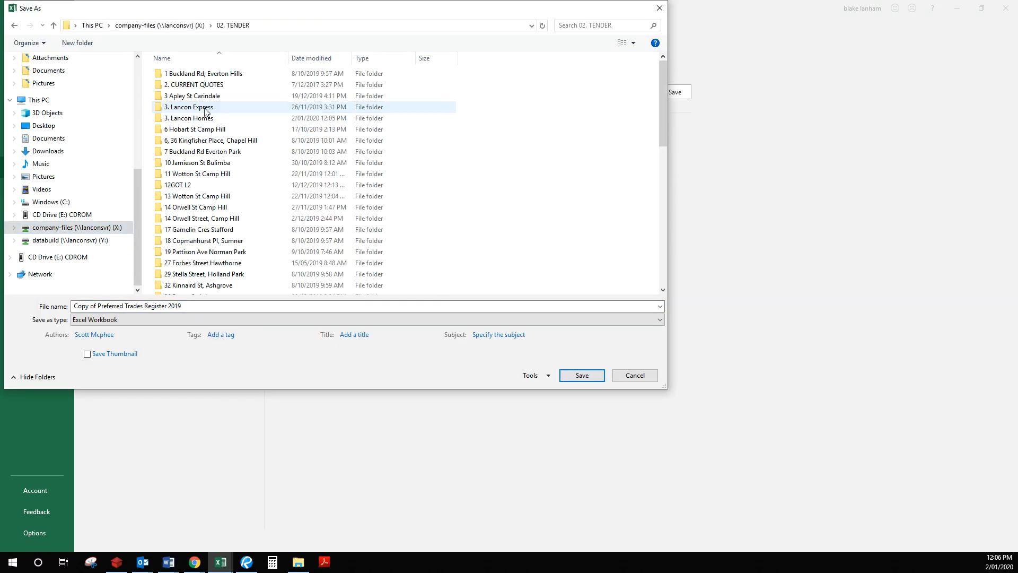
- Choose the 14. TENDER DOCUMENTS & INFORMATION folder inside 123 New Job as the save location
{"action": "scroll", "coordinate": [250, 242], "scroll_direction": "down", "scroll_amount": 7}
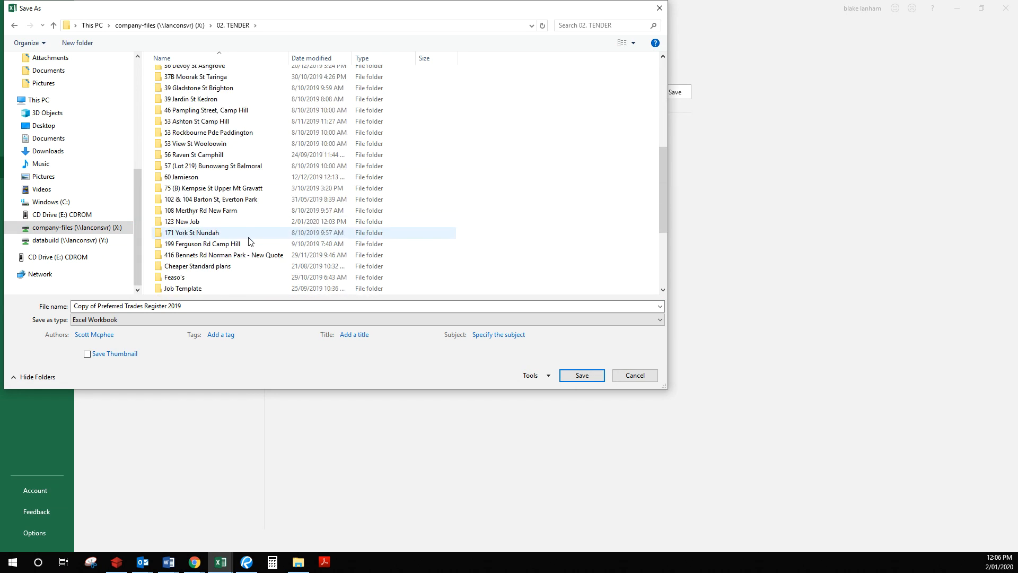
{"action": "scroll", "coordinate": [250, 241], "scroll_direction": "up", "scroll_amount": 7}
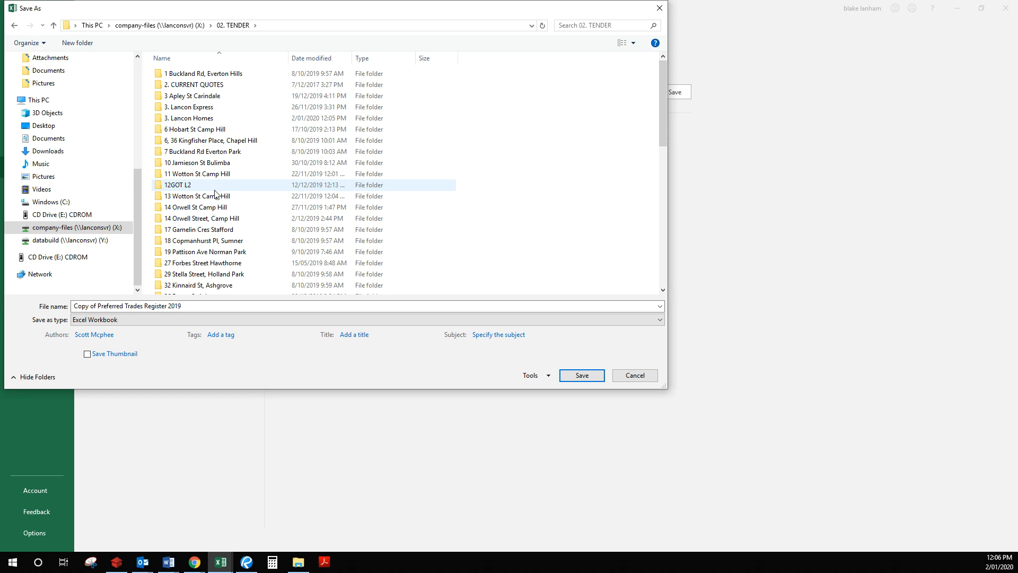
{"action": "scroll", "coordinate": [226, 223], "scroll_direction": "down", "scroll_amount": 7}
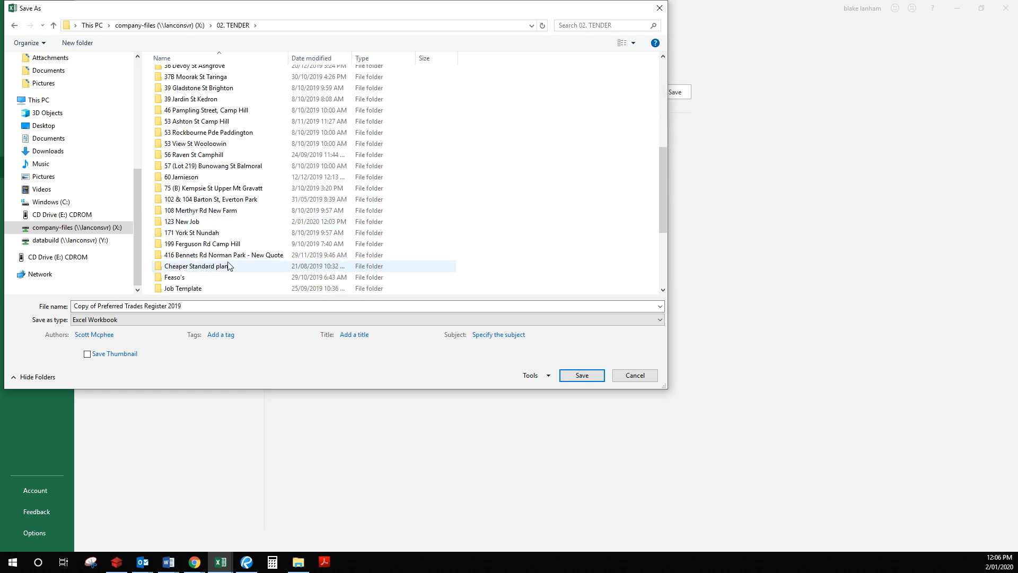
{"action": "scroll", "coordinate": [236, 245], "scroll_direction": "down", "scroll_amount": 4}
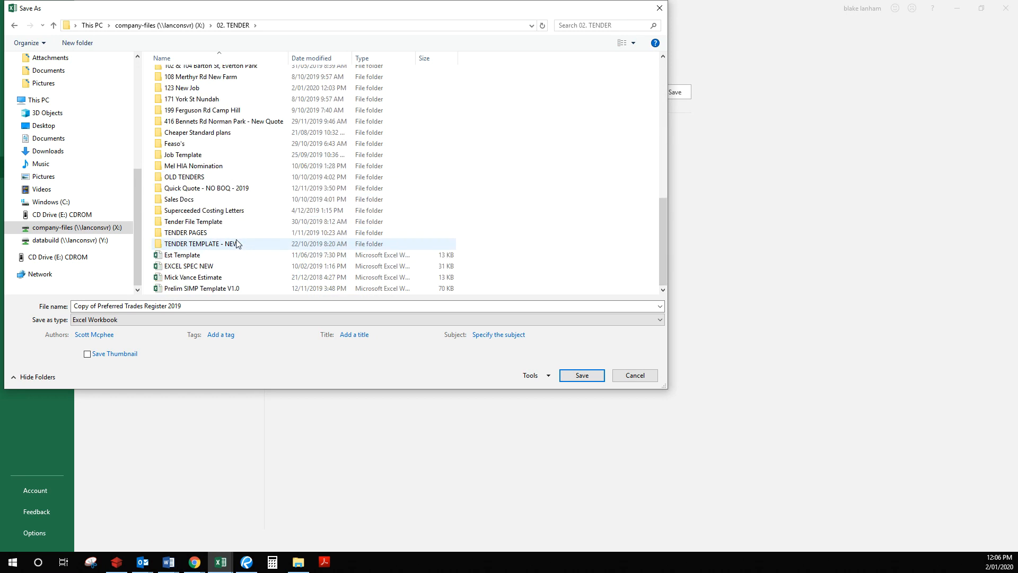
{"action": "scroll", "coordinate": [237, 247], "scroll_direction": "up", "scroll_amount": 3}
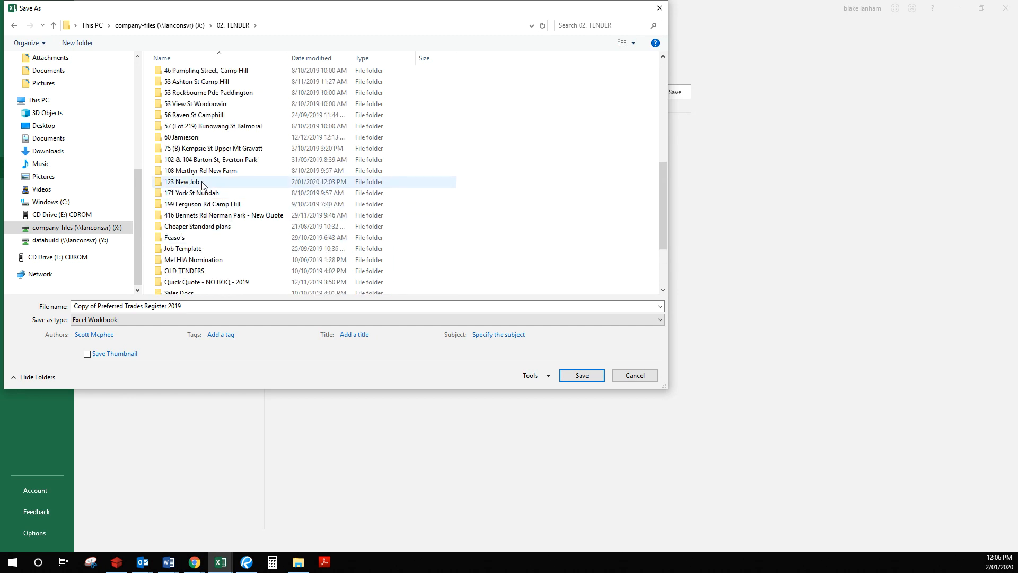
{"action": "left_click", "coordinate": [203, 183]}
{"action": "double_click", "coordinate": [203, 182]}
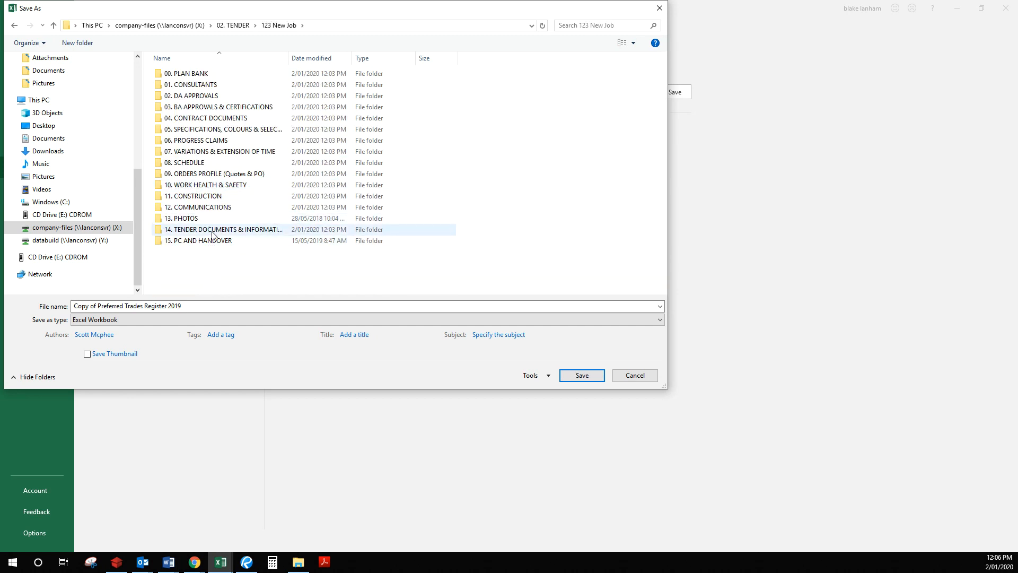
{"action": "double_click", "coordinate": [212, 234]}
- Save the workbook copy under the name Quote Register 123 New Job
{"action": "left_click", "coordinate": [205, 303]}
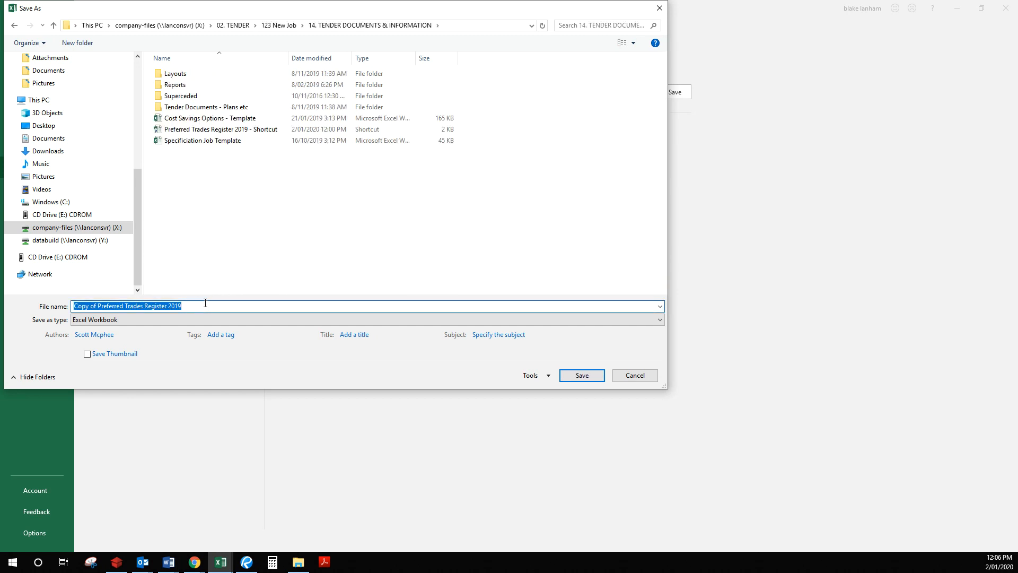
{"action": "type", "text": "Quote Register 123 New Job"}
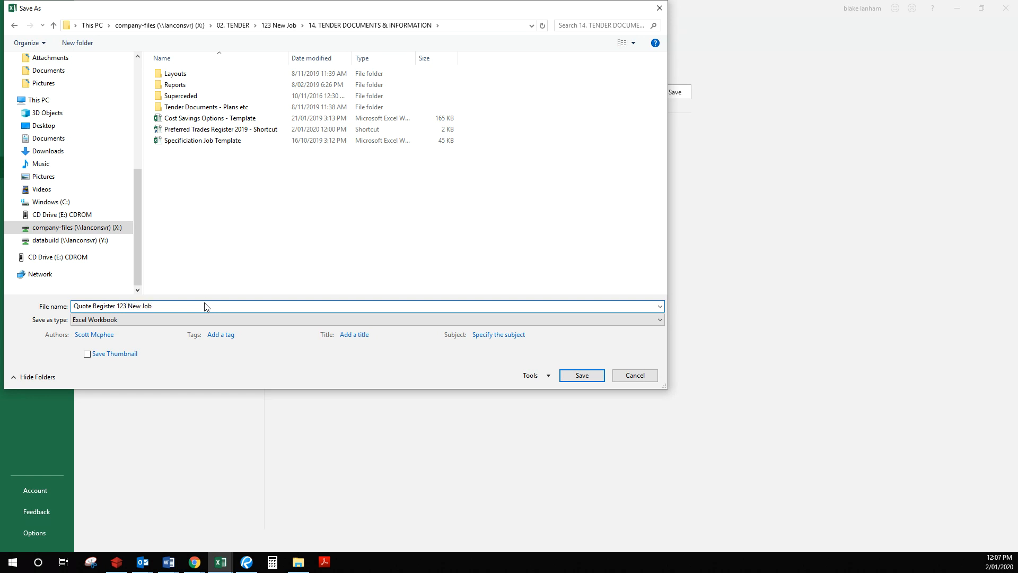
{"action": "key", "text": "Return"}
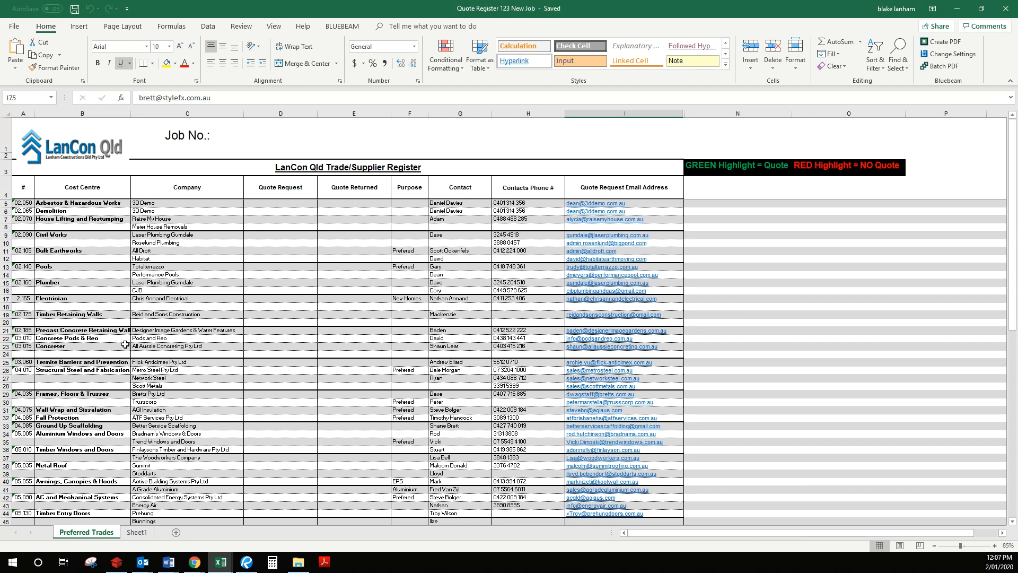
- Copy the plumber Laser Plumbing Gumdale's quote request e-mail address from the register and paste it as the recipient of the open Outlook message
{"action": "left_click", "coordinate": [657, 283]}
{"action": "left_click_drag", "start_coordinate": [249, 97], "coordinate": [36, 99]}
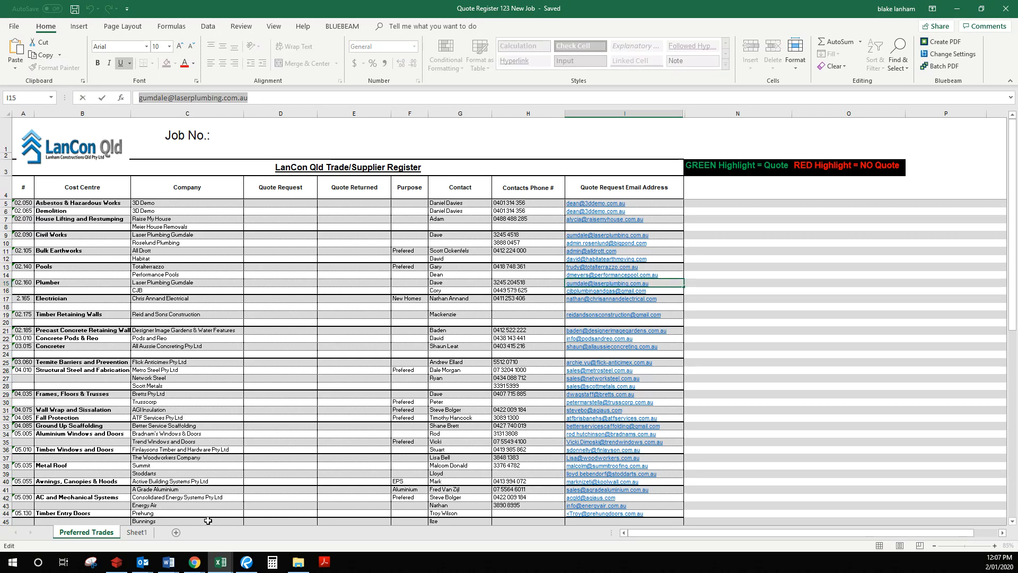
{"action": "mouse_move", "coordinate": [168, 565]}
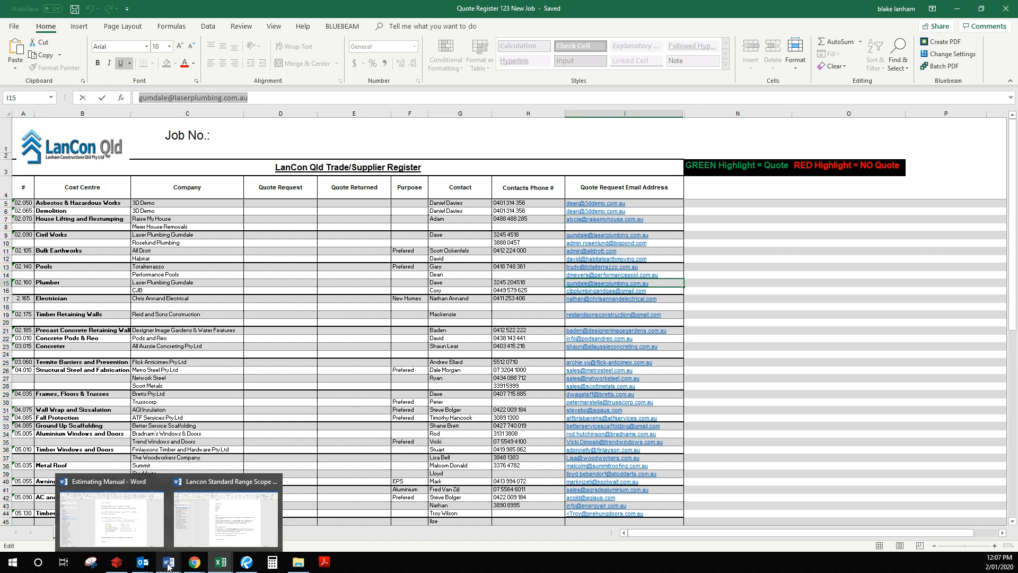
{"action": "left_click", "coordinate": [351, 512]}
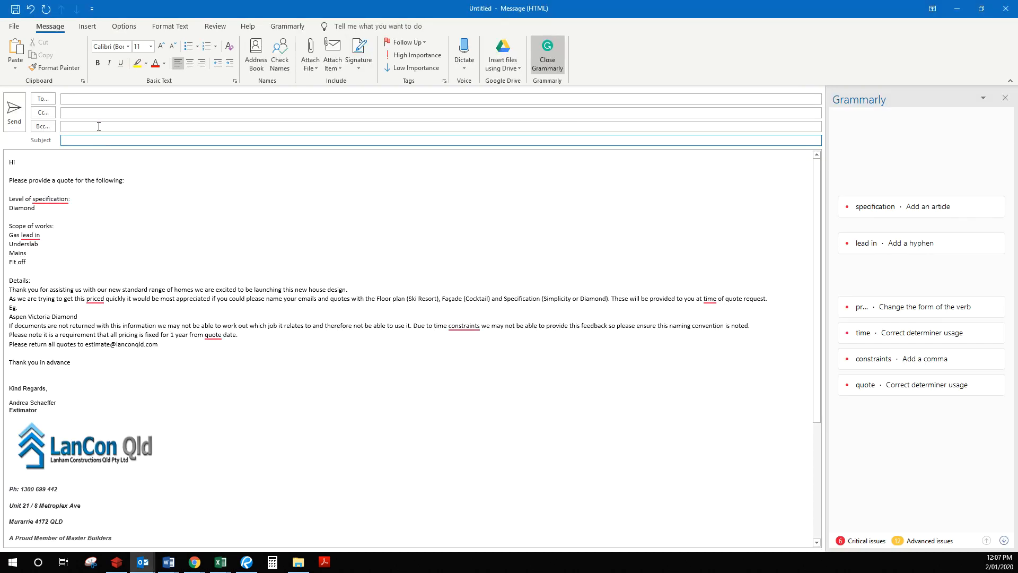
{"action": "left_click", "coordinate": [101, 98]}
{"action": "key", "text": "ctrl+v"}
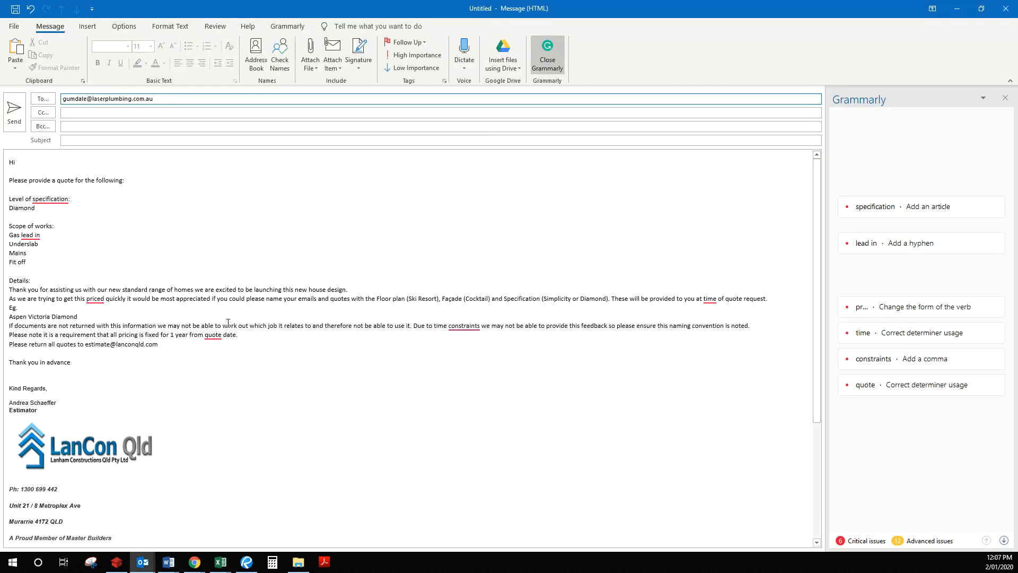
- Switch to the Lancon Standard Range Scope of Works document in Word and copy the heading "02.160 – Plumber – Underslab and Mains"
{"action": "left_click", "coordinate": [69, 141]}
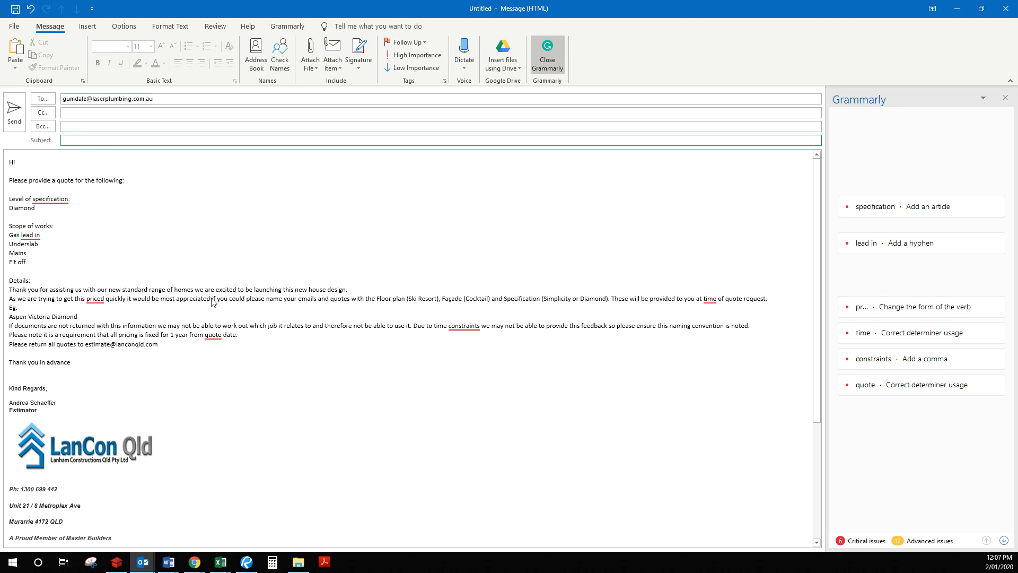
{"action": "left_click", "coordinate": [169, 562]}
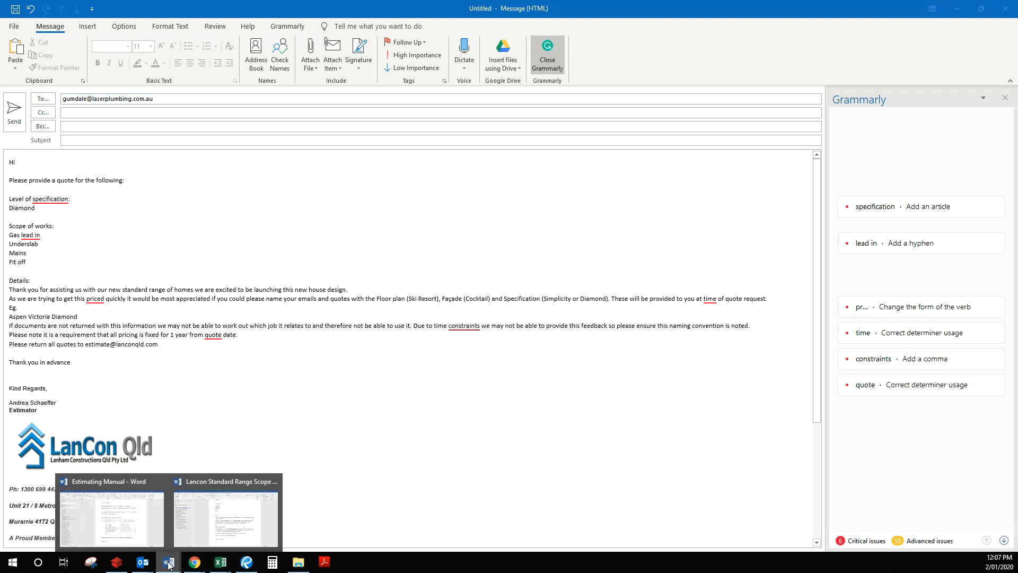
{"action": "left_click", "coordinate": [252, 528]}
{"action": "scroll", "coordinate": [523, 255], "scroll_direction": "up", "scroll_amount": 5}
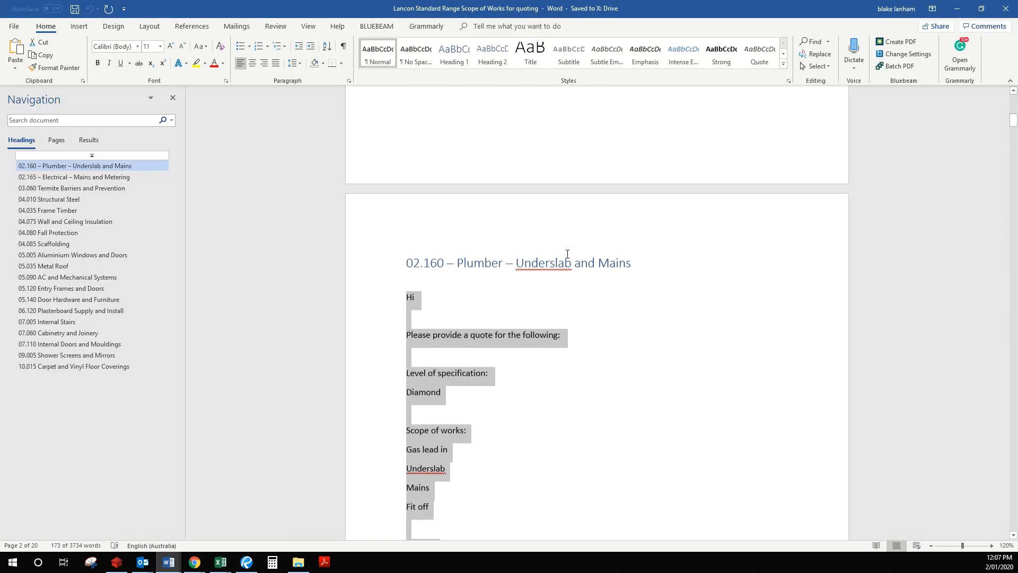
{"action": "left_click_drag", "start_coordinate": [639, 264], "coordinate": [415, 262]}
{"action": "key", "text": "ctrl+c"}
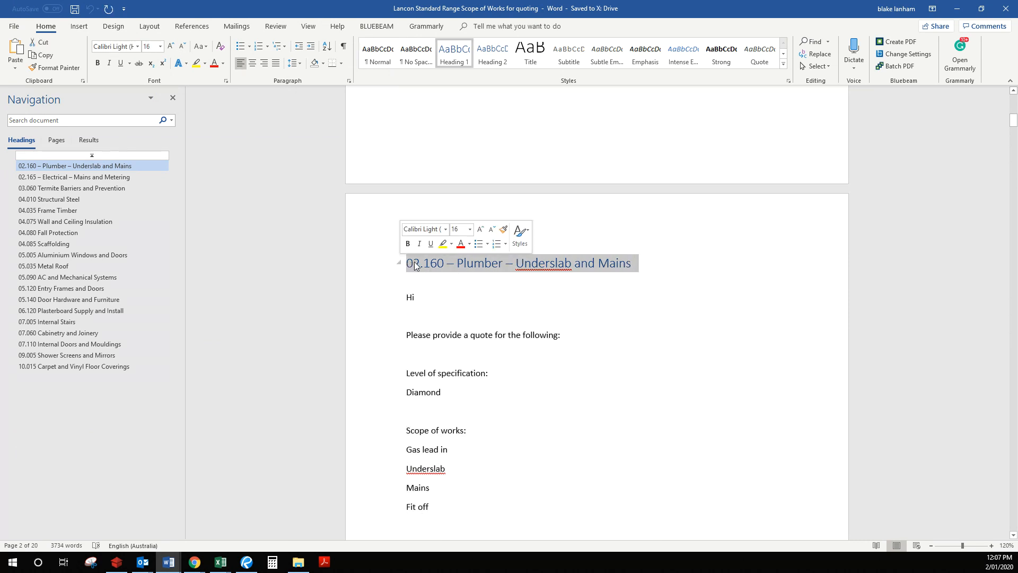
- Return to the Outlook message and paste the copied heading as its subject, adding "- 123 New Job" at the end
{"action": "left_click", "coordinate": [142, 562]}
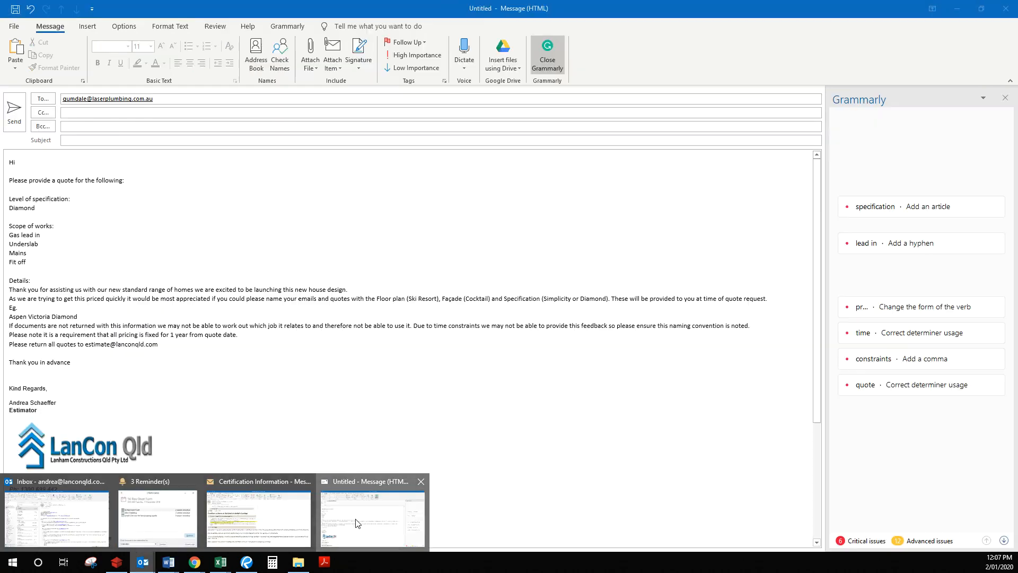
{"action": "left_click", "coordinate": [357, 523]}
{"action": "left_click", "coordinate": [237, 140]}
{"action": "key", "text": "ctrl+v"}
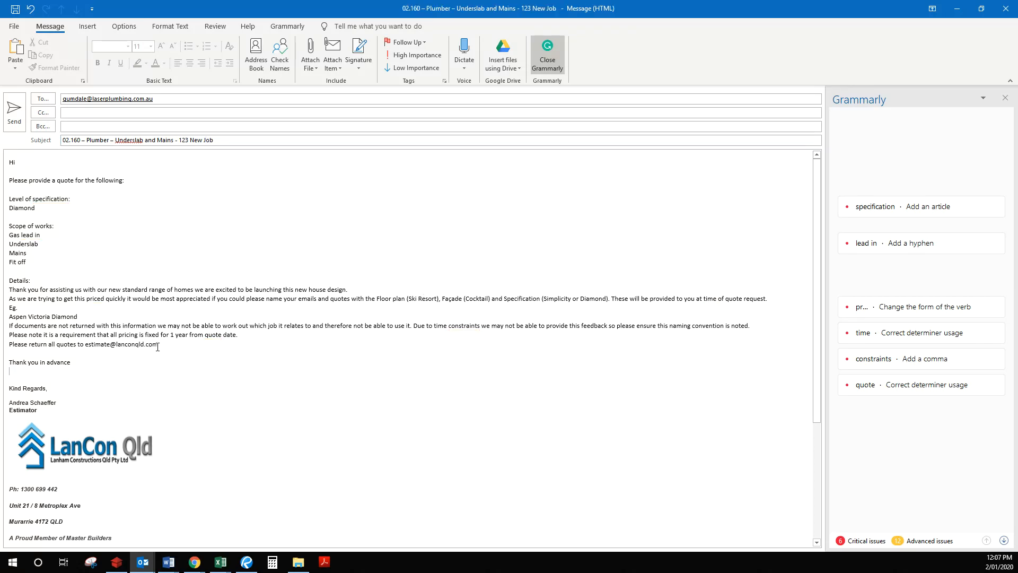
- Review the quote return e-mail address in the message body and the naming used in the subject line
{"action": "double_click", "coordinate": [140, 348]}
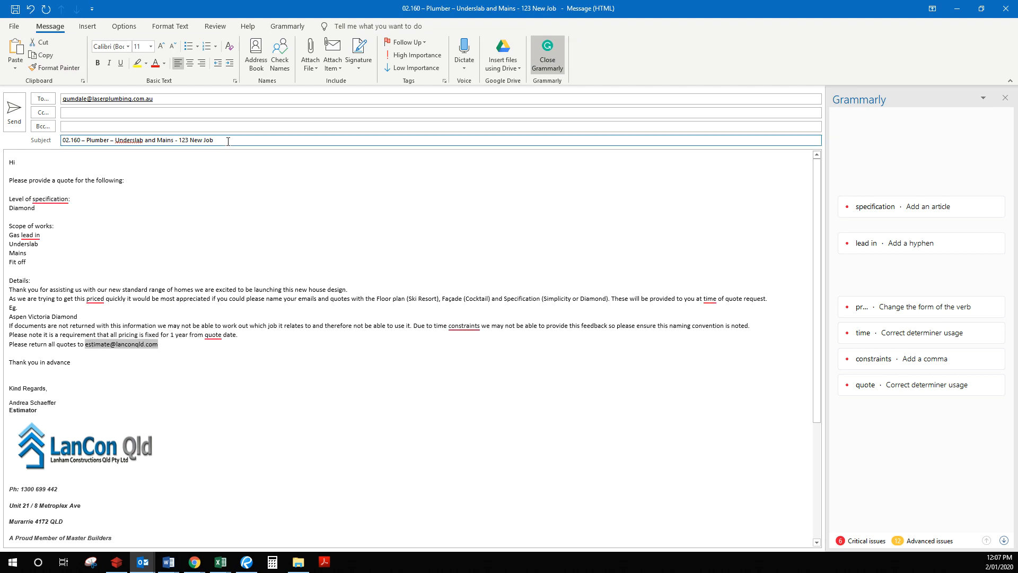
{"action": "left_click_drag", "start_coordinate": [228, 141], "coordinate": [46, 153]}
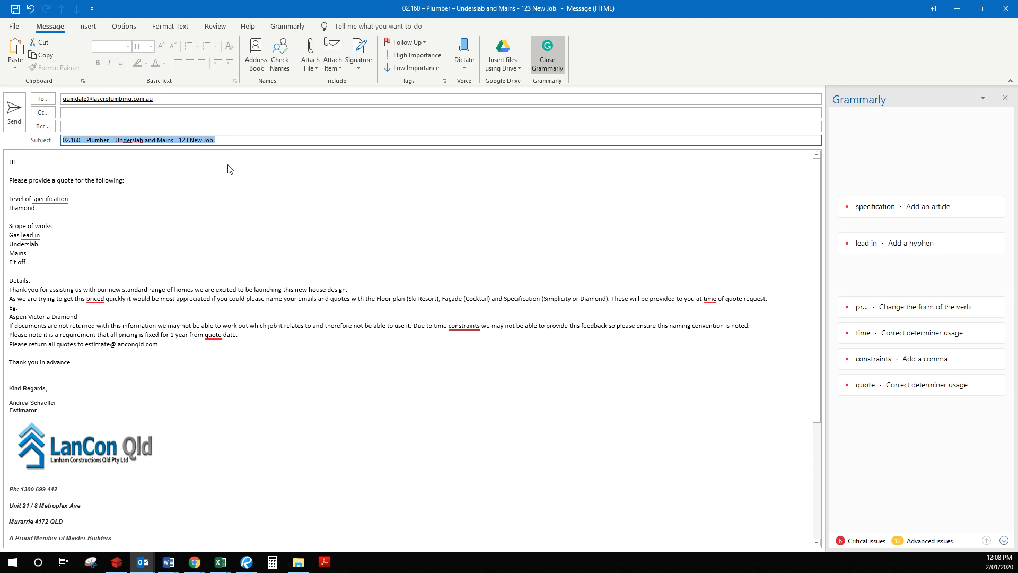
{"action": "left_click", "coordinate": [225, 236]}
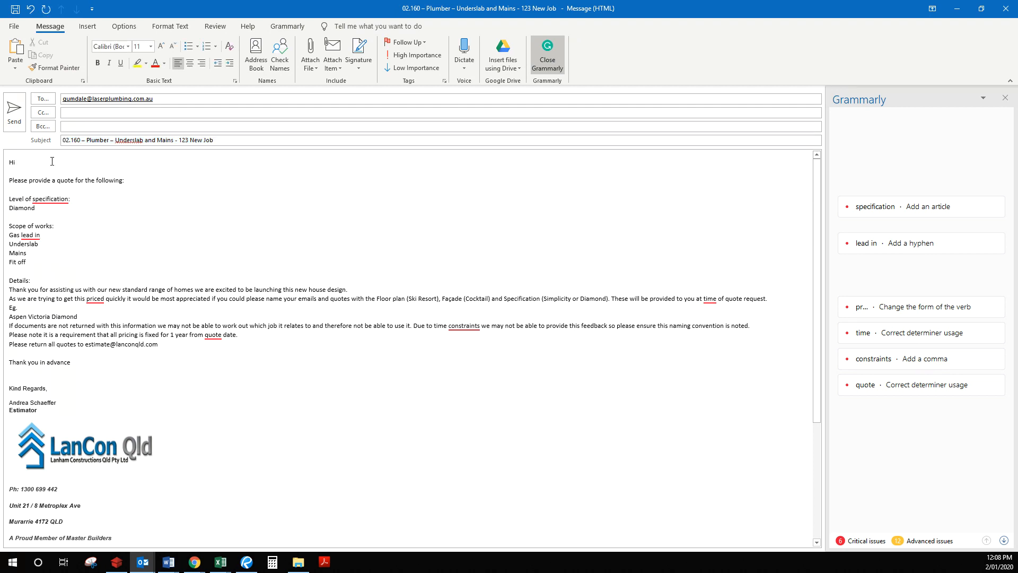
- Copy the Laser Plumbing Gumdale plumber contact's first name from the quote register in Excel and add it after "Hi" in the Outlook message
{"action": "mouse_move", "coordinate": [220, 564]}
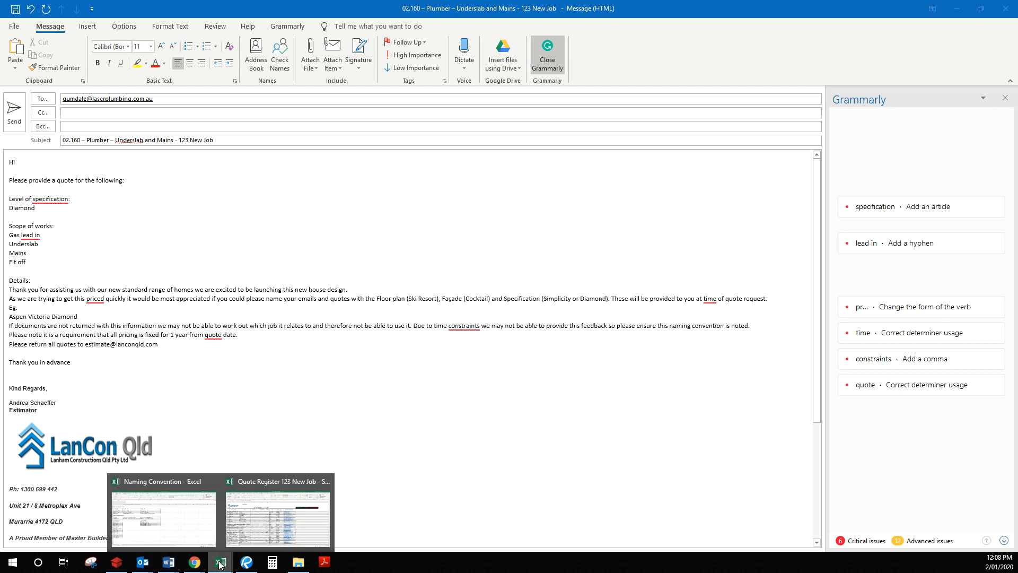
{"action": "left_click", "coordinate": [274, 512]}
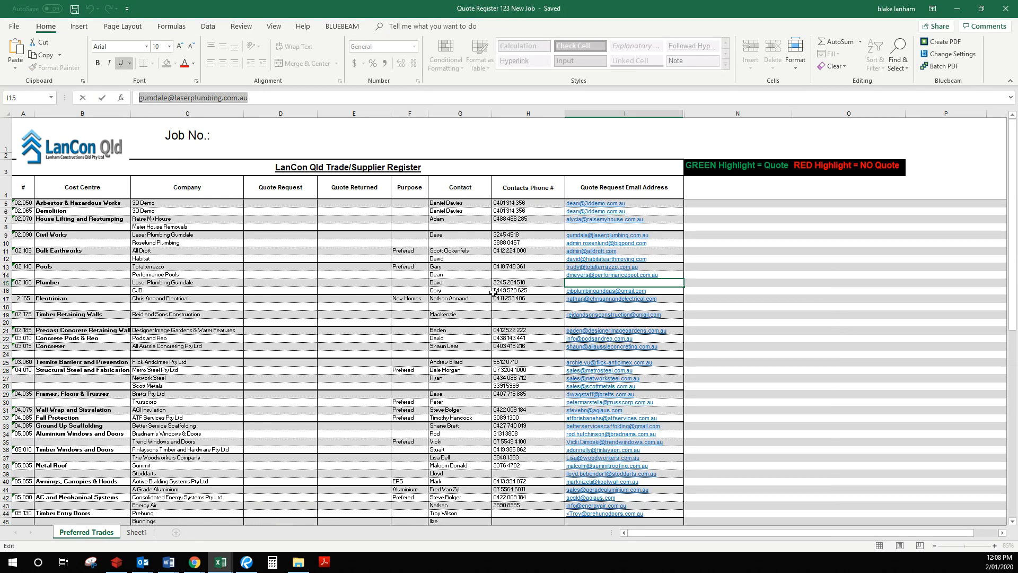
{"action": "left_click", "coordinate": [450, 284]}
{"action": "key", "text": "ctrl+c"}
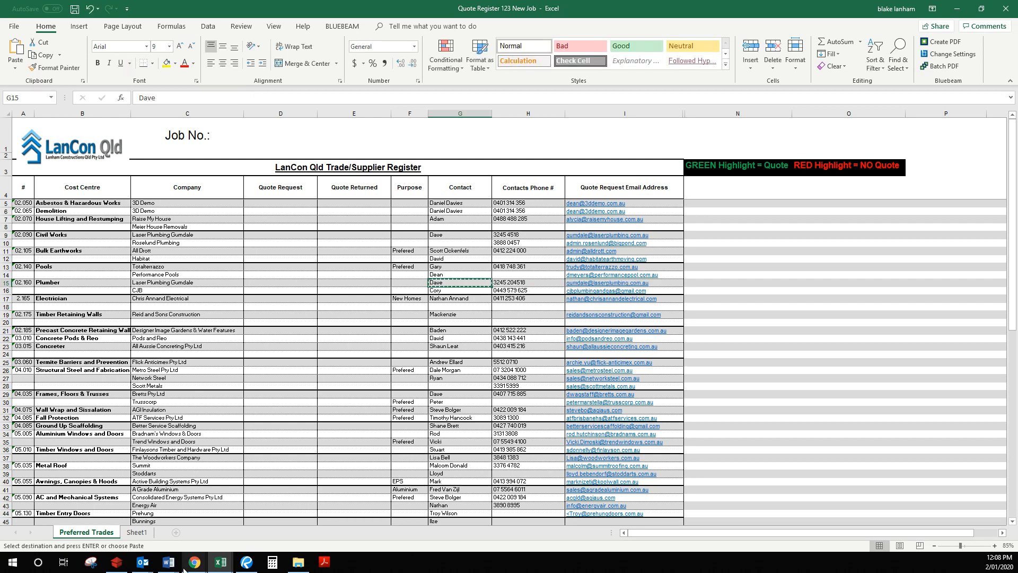
{"action": "mouse_move", "coordinate": [142, 562]}
{"action": "left_click", "coordinate": [64, 521]}
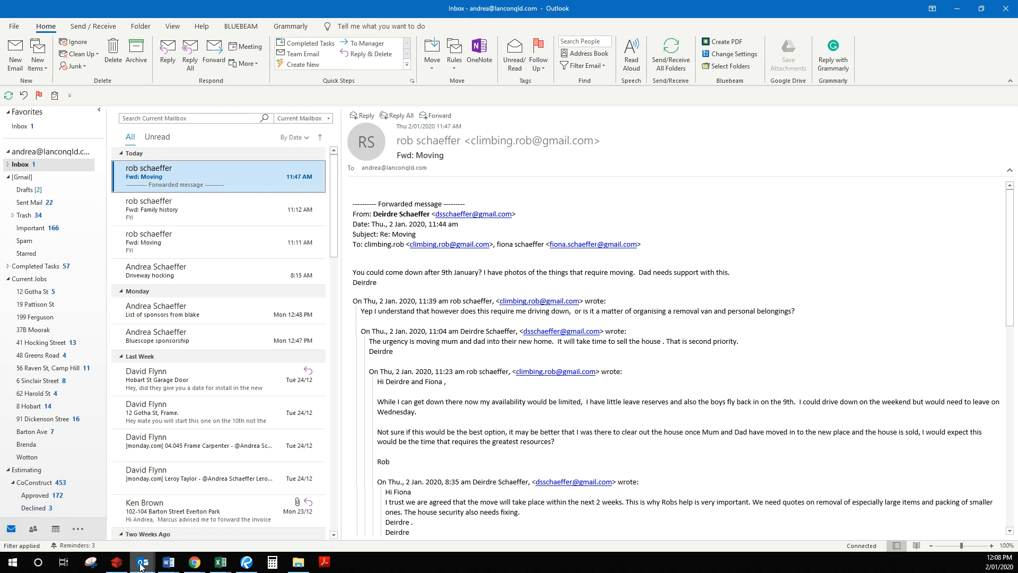
{"action": "left_click", "coordinate": [341, 525]}
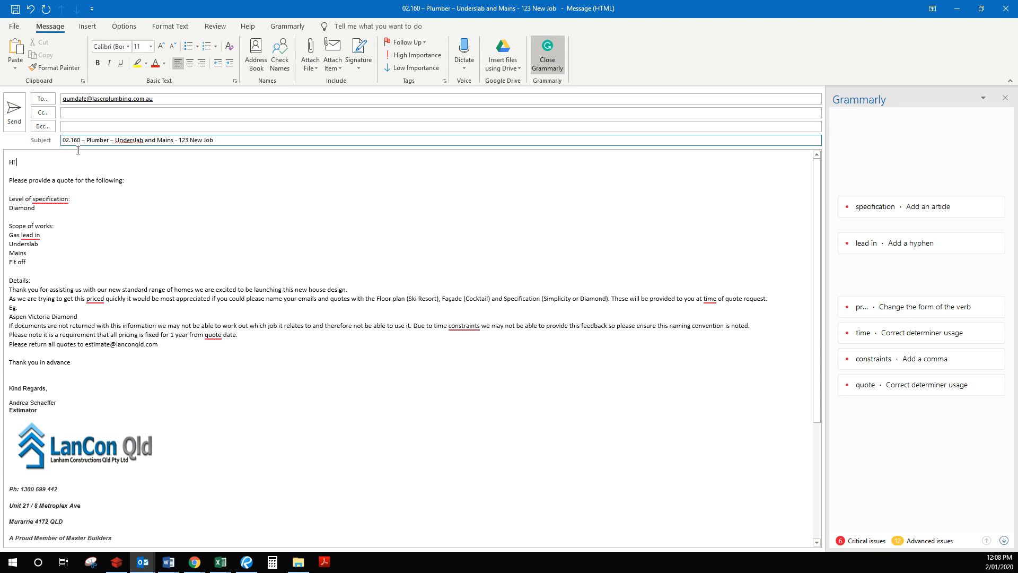
{"action": "type", "text": "Dave"}
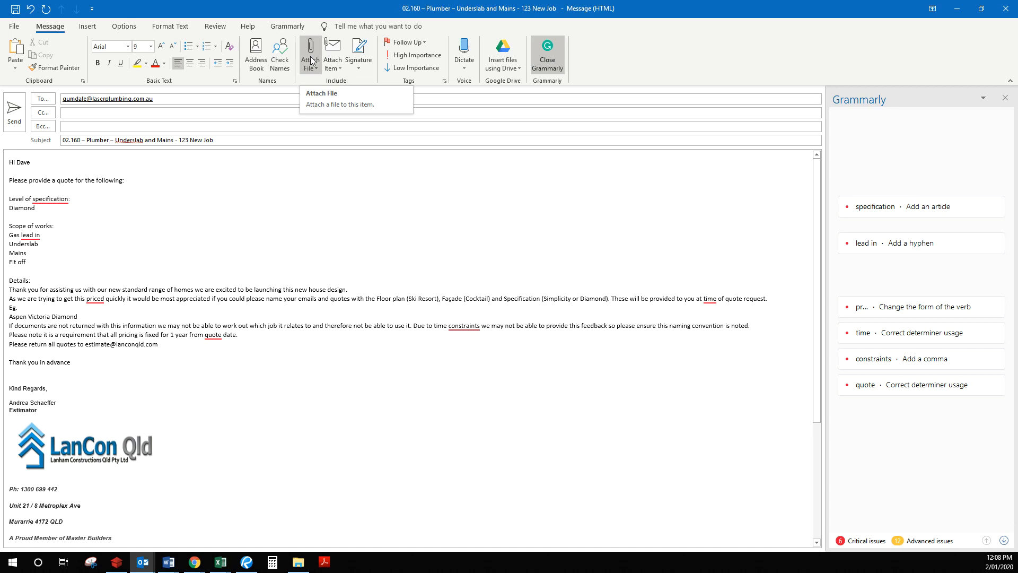
- Switch to File Explorer and open the "Tender Documents - Plans etc" folder inside the 123 New Job tender documents folder
{"action": "left_click", "coordinate": [298, 562]}
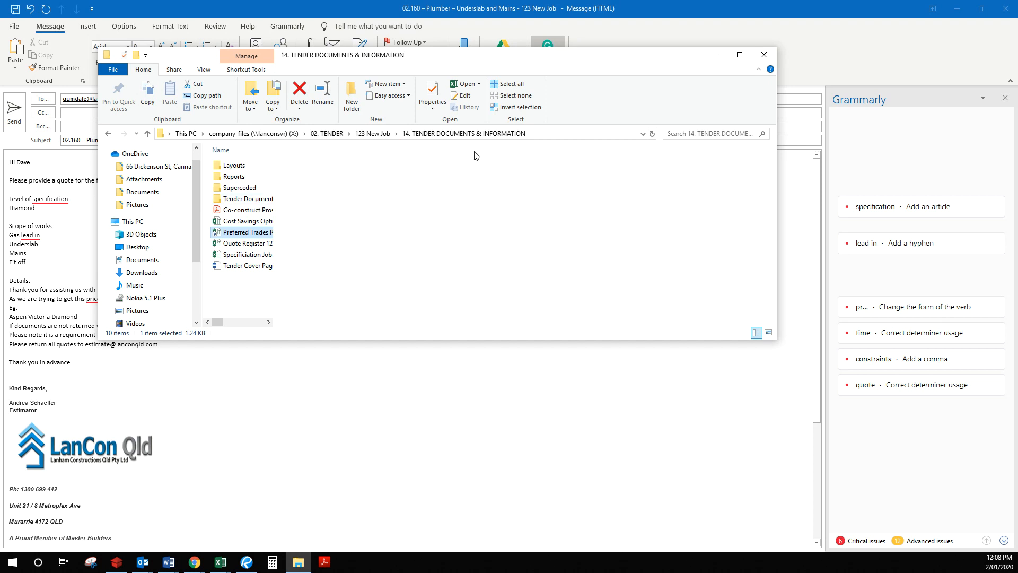
{"action": "left_click", "coordinate": [739, 55]}
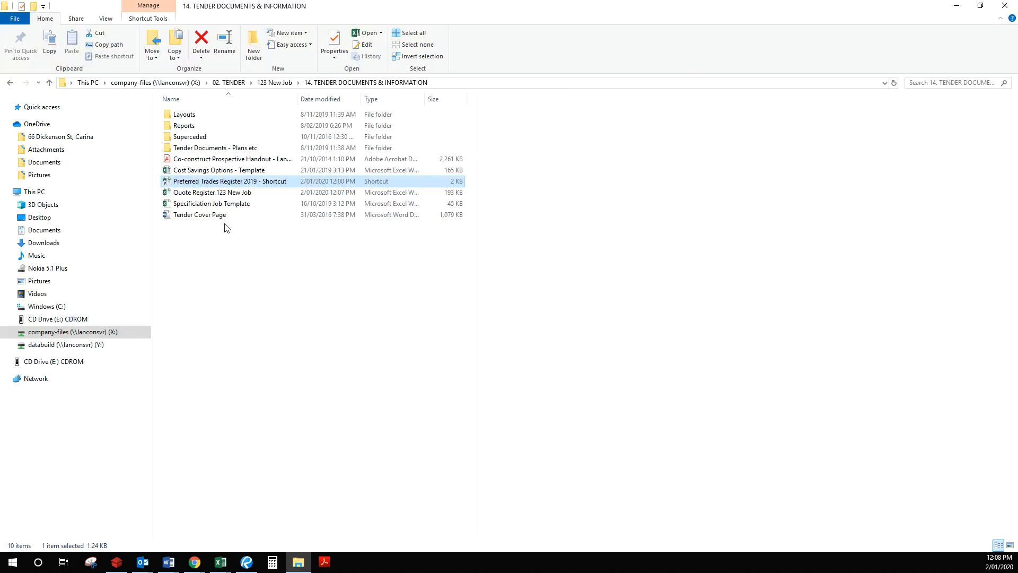
{"action": "left_click", "coordinate": [225, 150]}
{"action": "double_click", "coordinate": [225, 149]}
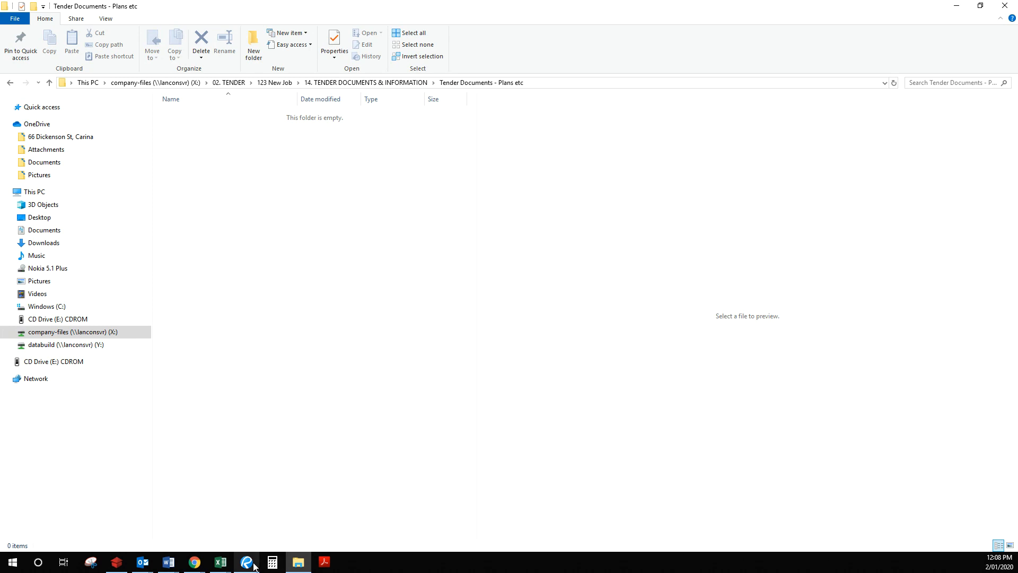
- Switch to the Lancon Standard Range Scope of Works document in Word and review the plumbing and electrical quote request sections
{"action": "mouse_move", "coordinate": [175, 564]}
{"action": "left_click", "coordinate": [194, 532]}
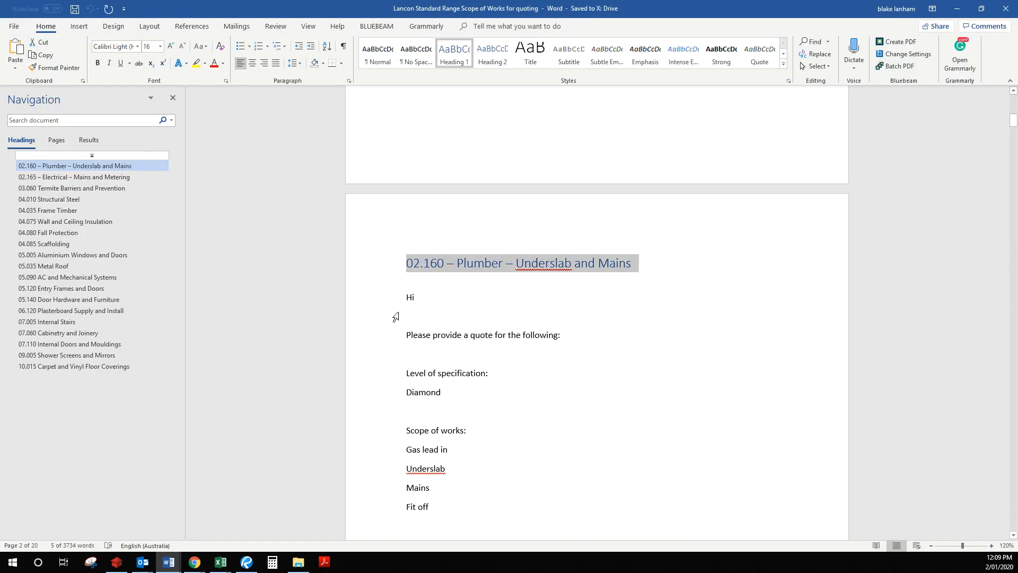
{"action": "scroll", "coordinate": [545, 327], "scroll_direction": "down", "scroll_amount": 12}
{"action": "scroll", "coordinate": [545, 327], "scroll_direction": "down", "scroll_amount": 20}
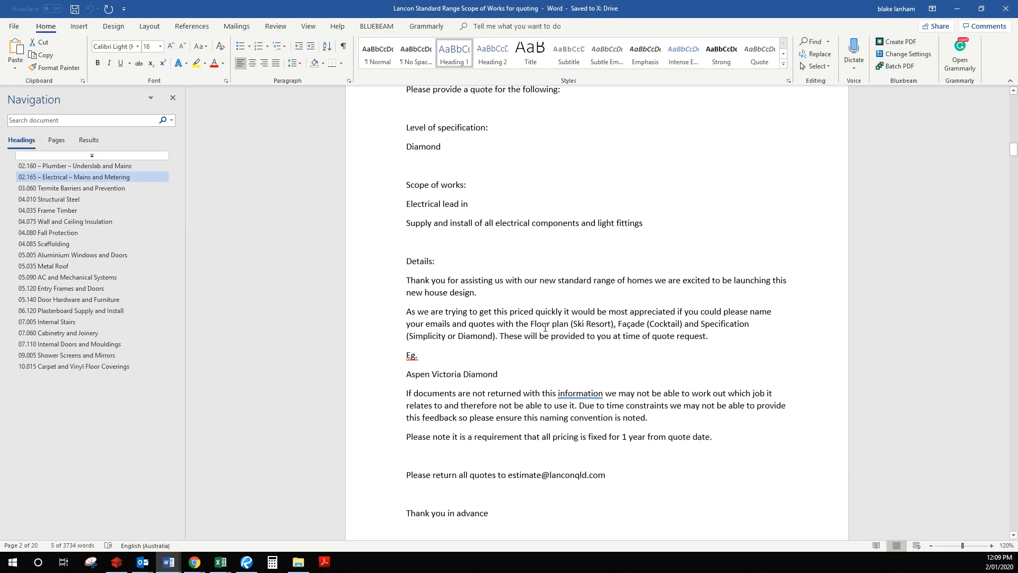
- Switch to the Lan Con Qld job database, maximize it and view the user-defined plan and specification file links in Jobs and Debtors
{"action": "left_click", "coordinate": [298, 562]}
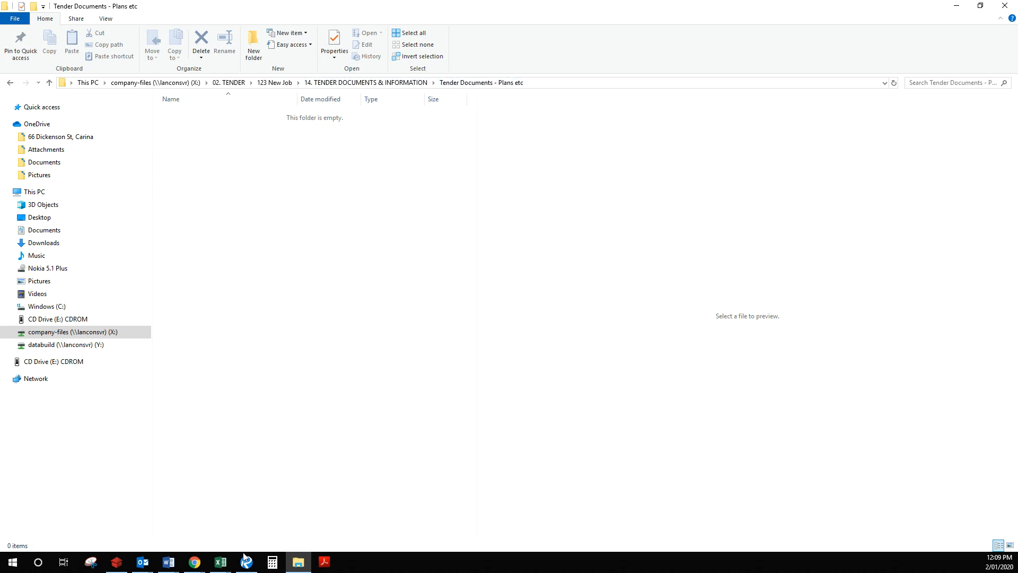
{"action": "mouse_move", "coordinate": [221, 567]}
{"action": "key", "text": "alt+Tab"}
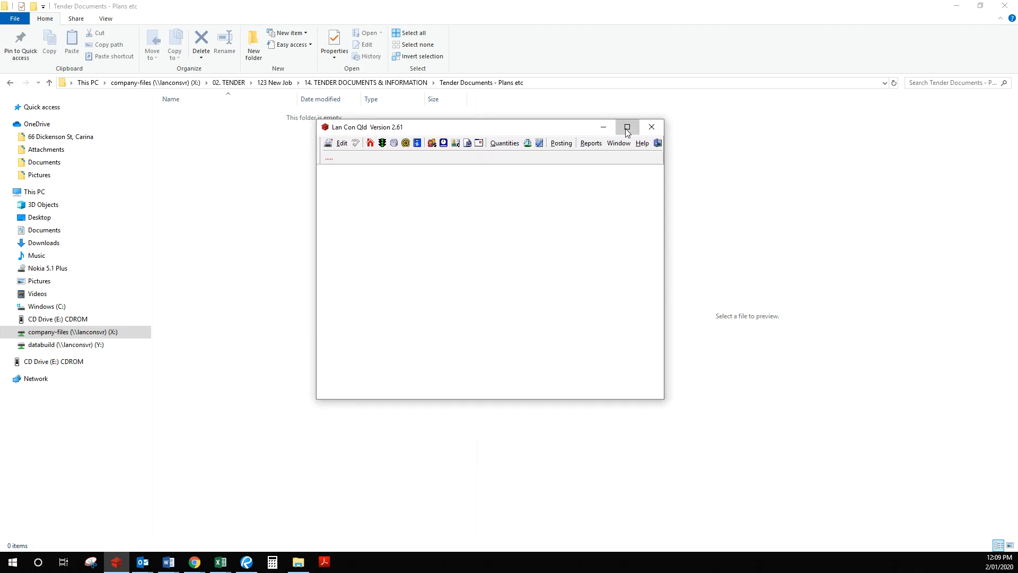
{"action": "left_click", "coordinate": [625, 126]}
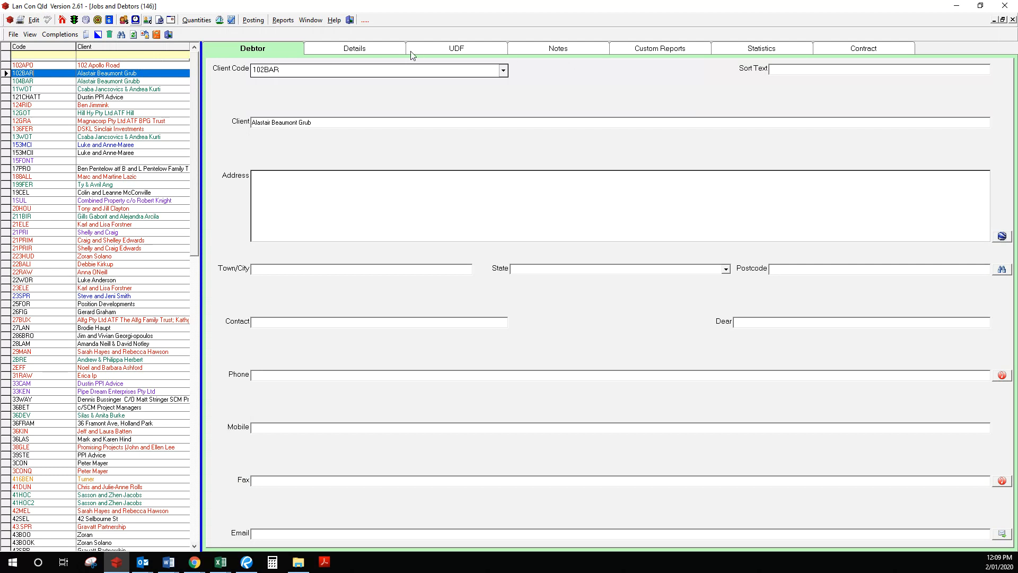
{"action": "left_click", "coordinate": [425, 48]}
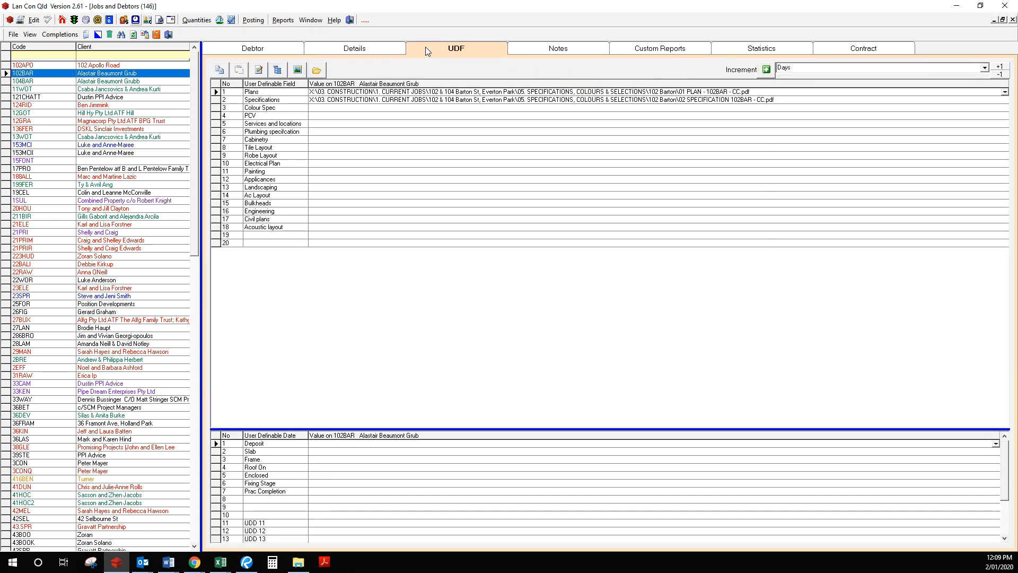
{"action": "left_click", "coordinate": [172, 37]}
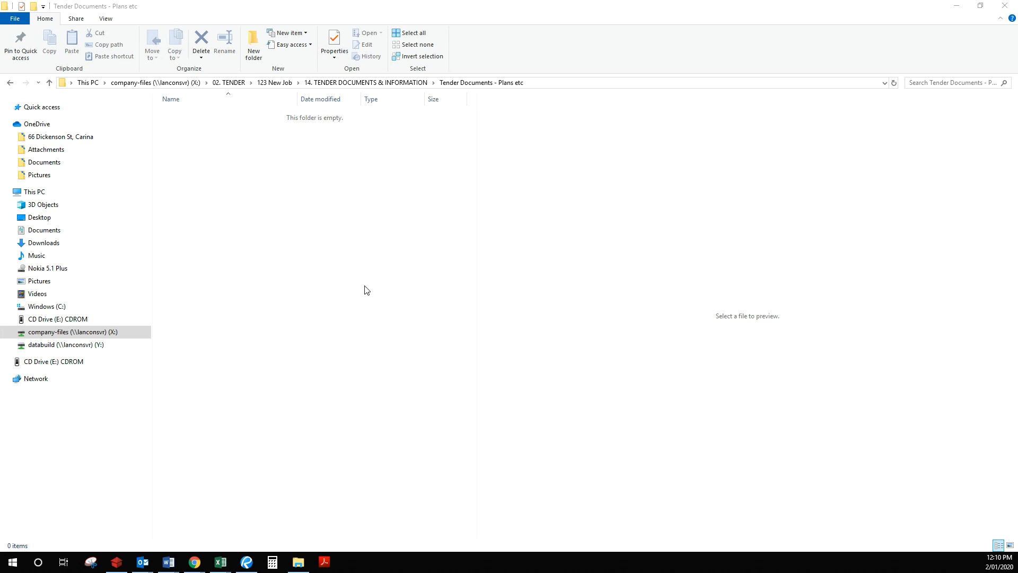
- Return to the "14. TENDER DOCUMENTS & INFORMATION" folder in File Explorer and preview the Quote Register 123 New Job workbook across its contact columns
{"action": "left_click", "coordinate": [402, 84]}
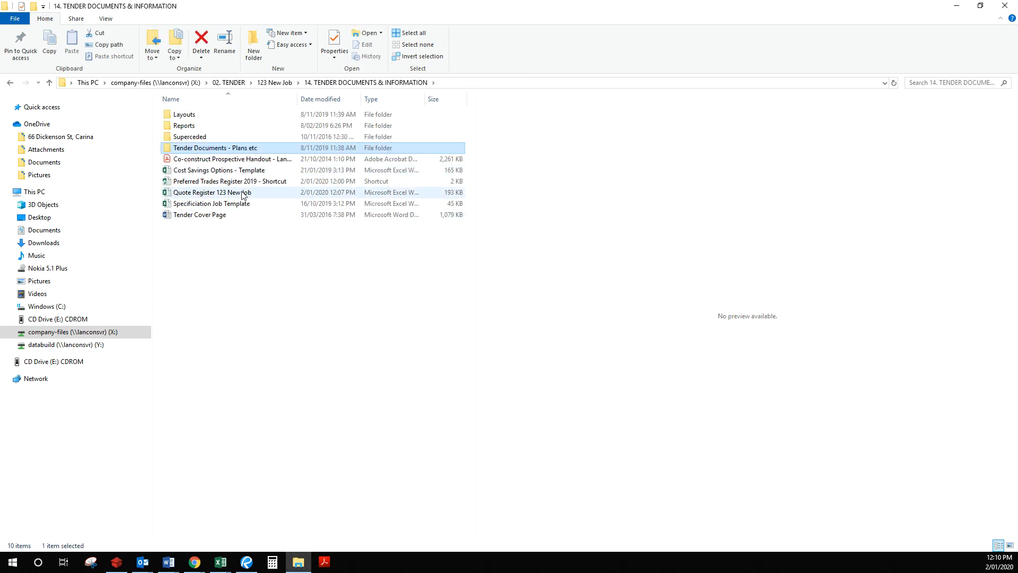
{"action": "left_click", "coordinate": [243, 194]}
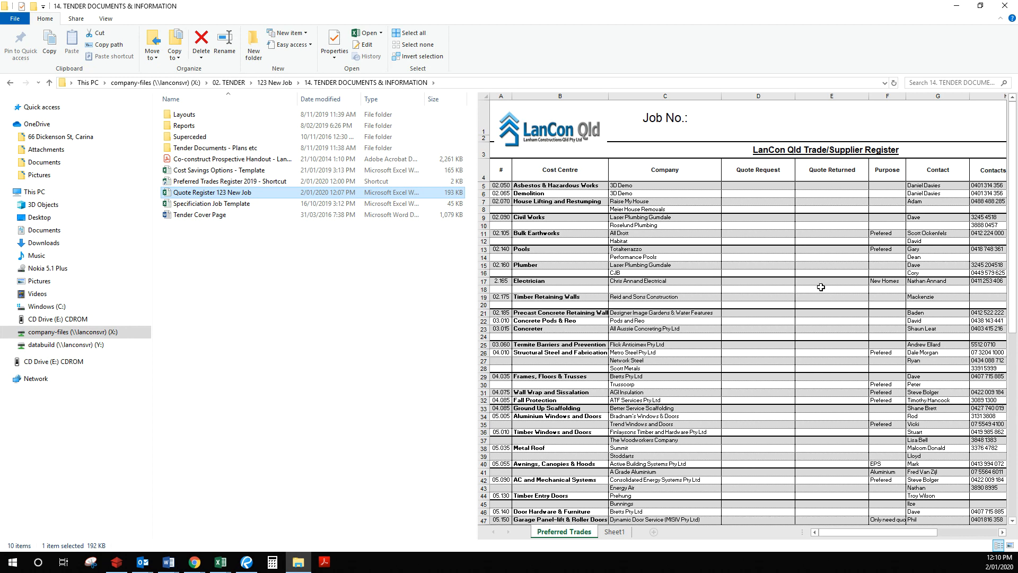
{"action": "left_click_drag", "start_coordinate": [841, 533], "coordinate": [920, 532]}
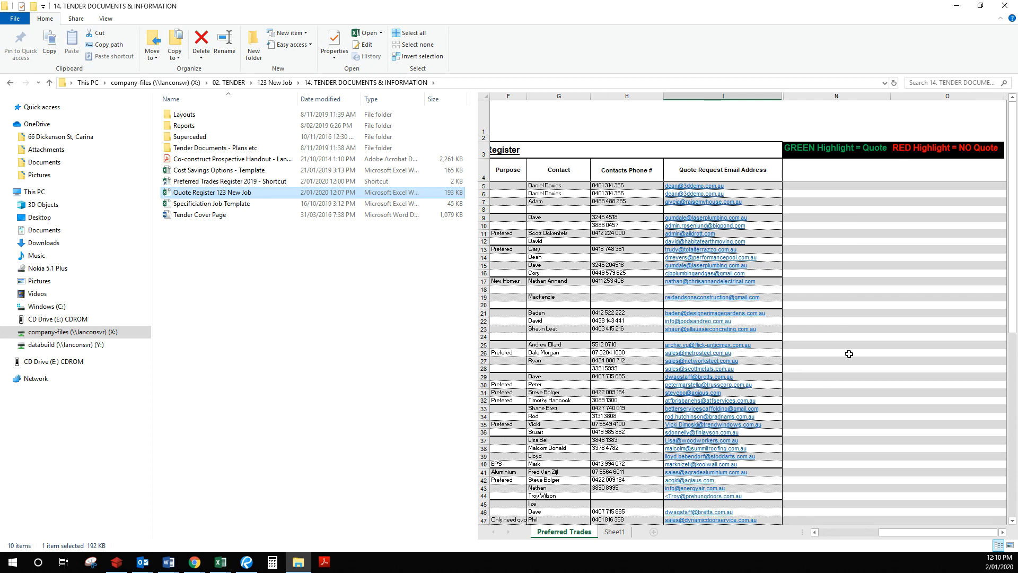
{"action": "left_click_drag", "start_coordinate": [886, 532], "coordinate": [825, 533]}
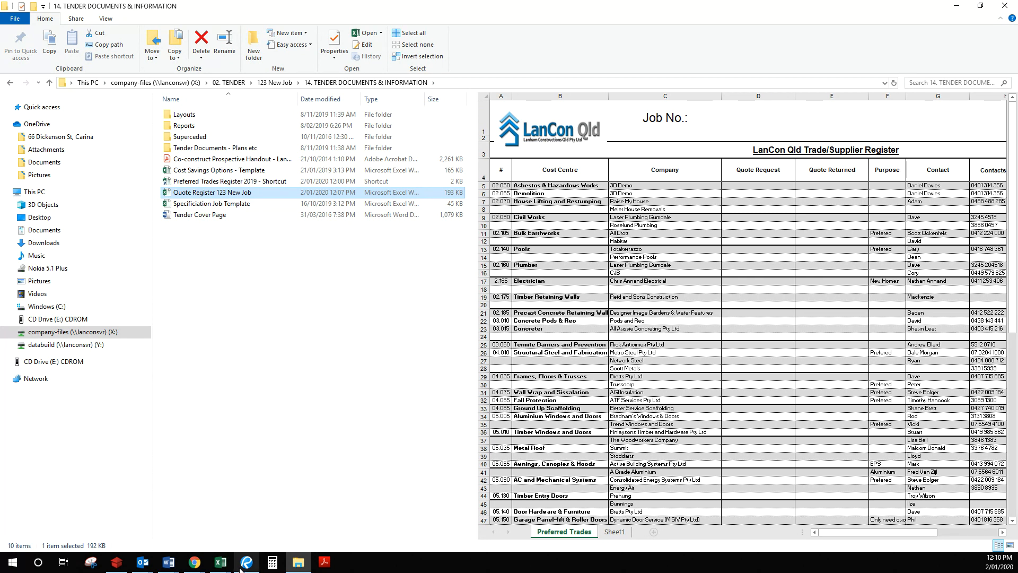
- Switch to the scope of works in Word and review the floor plan, façade and specification naming request under Termite Barriers and Prevention
{"action": "left_click", "coordinate": [168, 562]}
{"action": "left_click", "coordinate": [242, 520]}
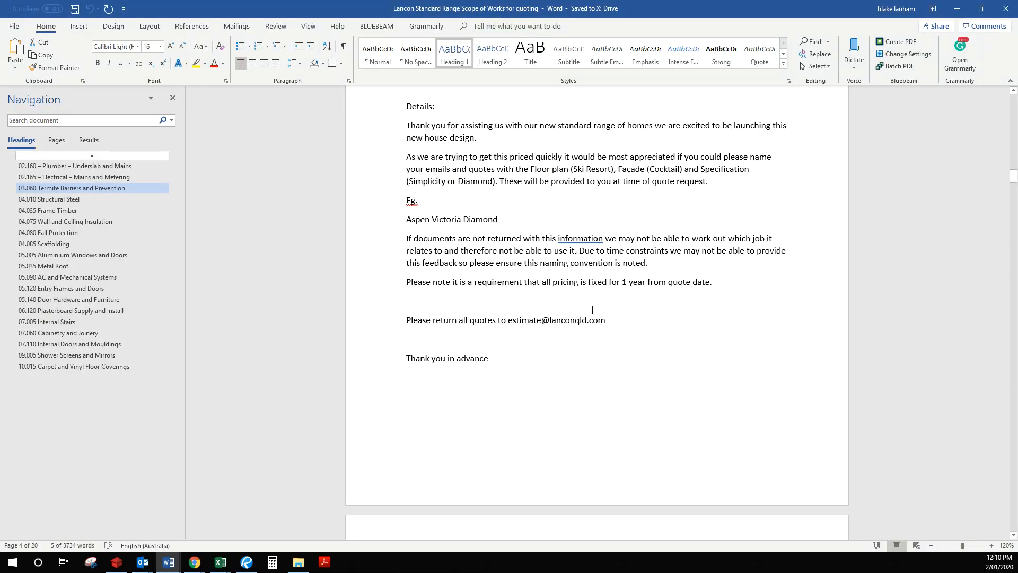
{"action": "scroll", "coordinate": [593, 309], "scroll_direction": "up", "scroll_amount": 3}
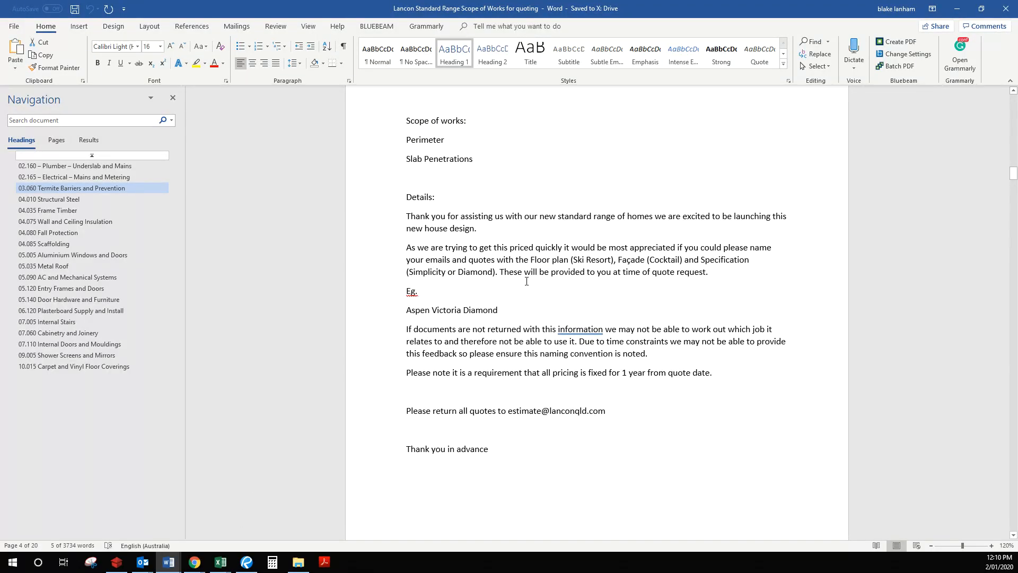
{"action": "left_click_drag", "start_coordinate": [407, 276], "coordinate": [498, 278]}
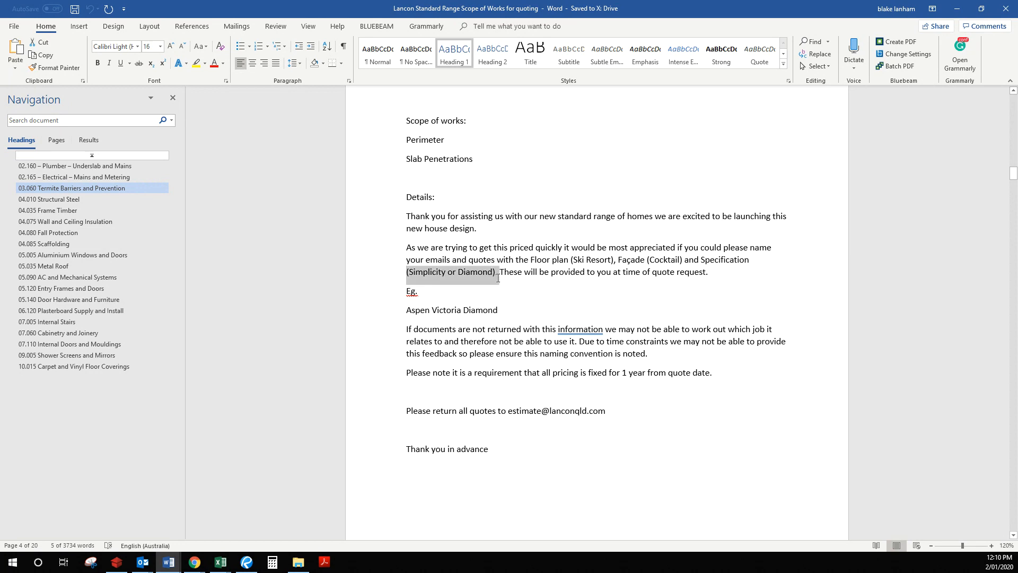
{"action": "left_click", "coordinate": [680, 269]}
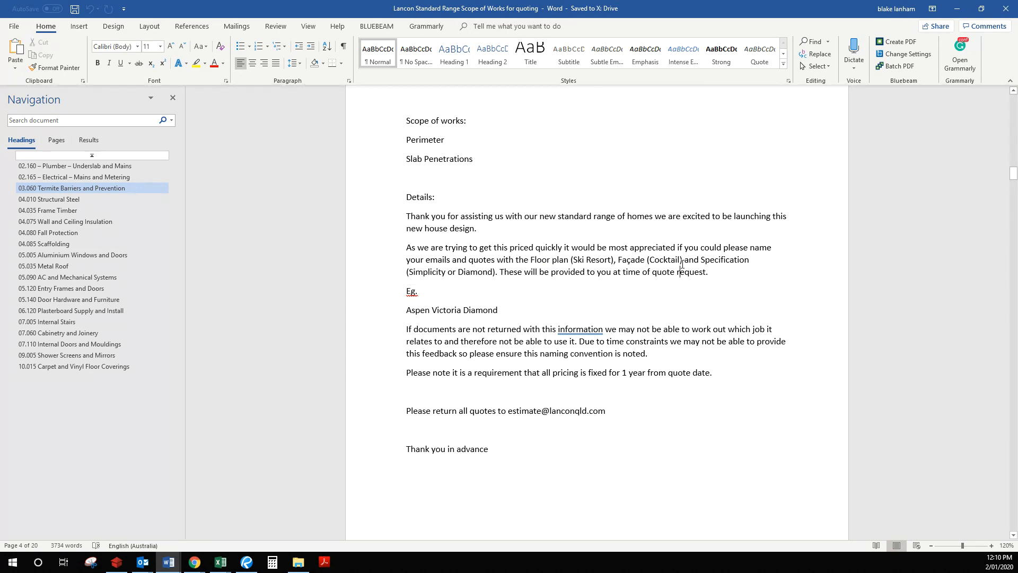
{"action": "left_click_drag", "start_coordinate": [683, 259], "coordinate": [530, 260]}
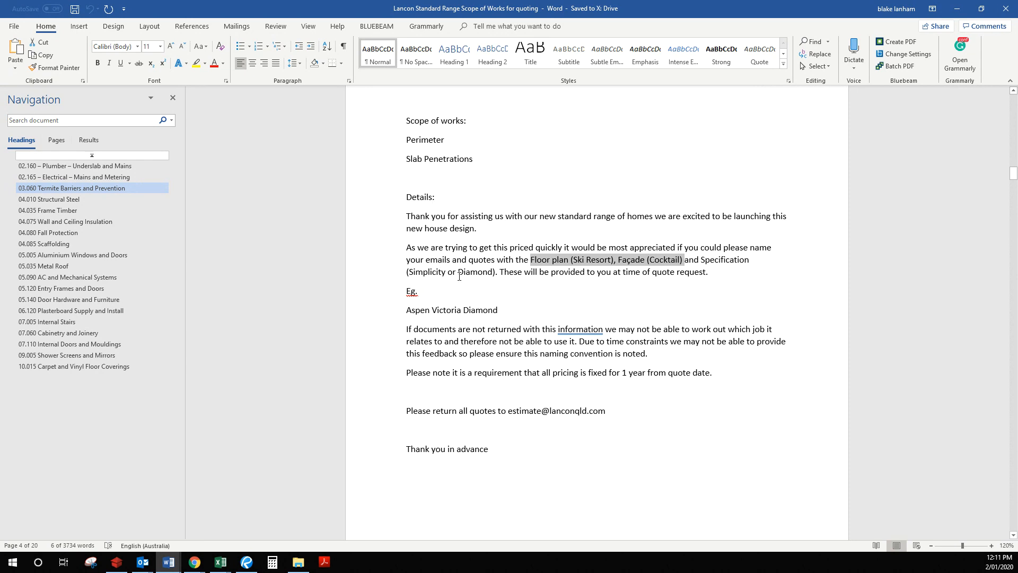
{"action": "scroll", "coordinate": [459, 276], "scroll_direction": "up", "scroll_amount": 2}
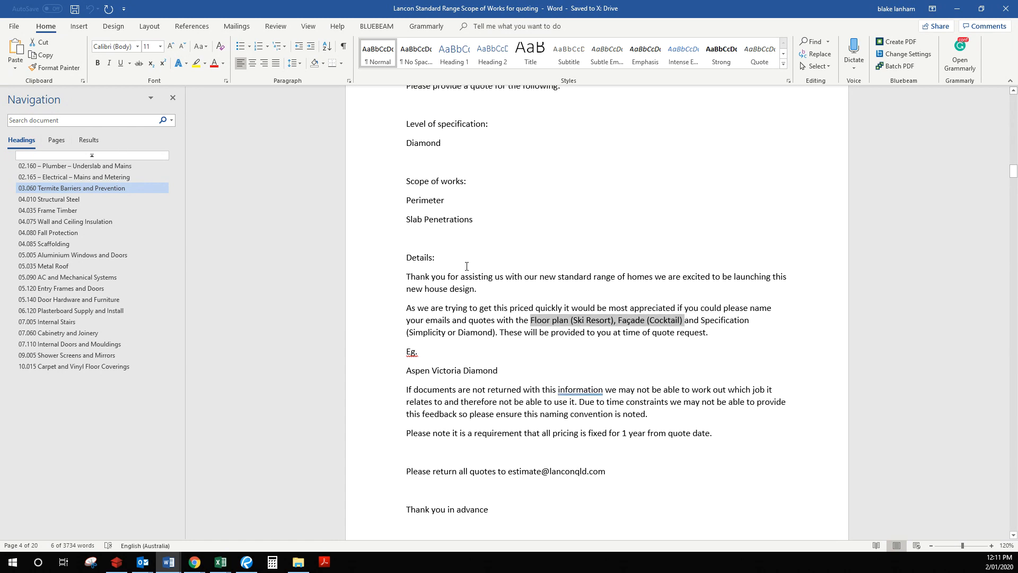
{"action": "scroll", "coordinate": [466, 265], "scroll_direction": "up", "scroll_amount": 2}
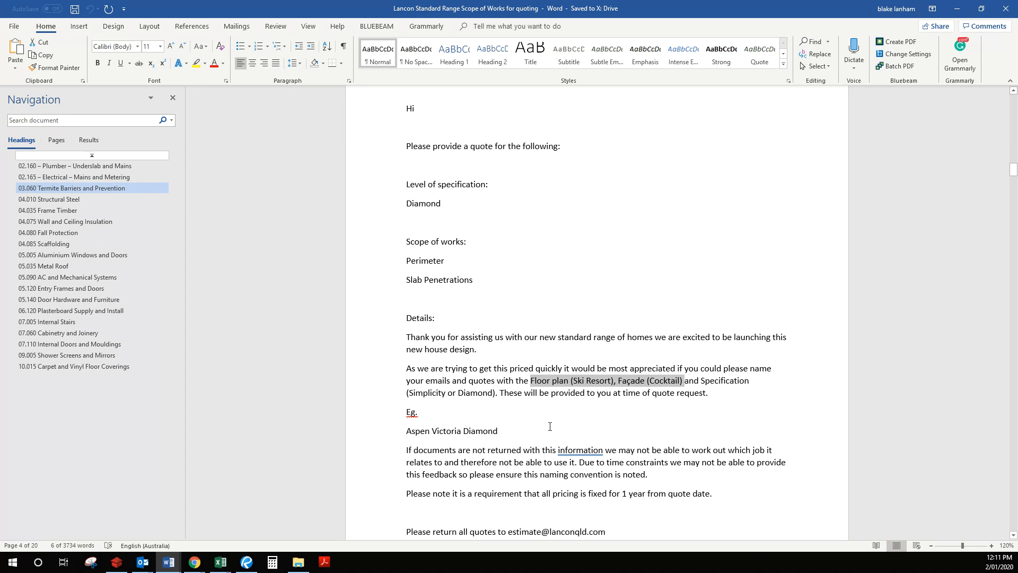
{"action": "scroll", "coordinate": [550, 427], "scroll_direction": "down", "scroll_amount": 1}
{"action": "scroll", "coordinate": [609, 501], "scroll_direction": "down", "scroll_amount": 2}
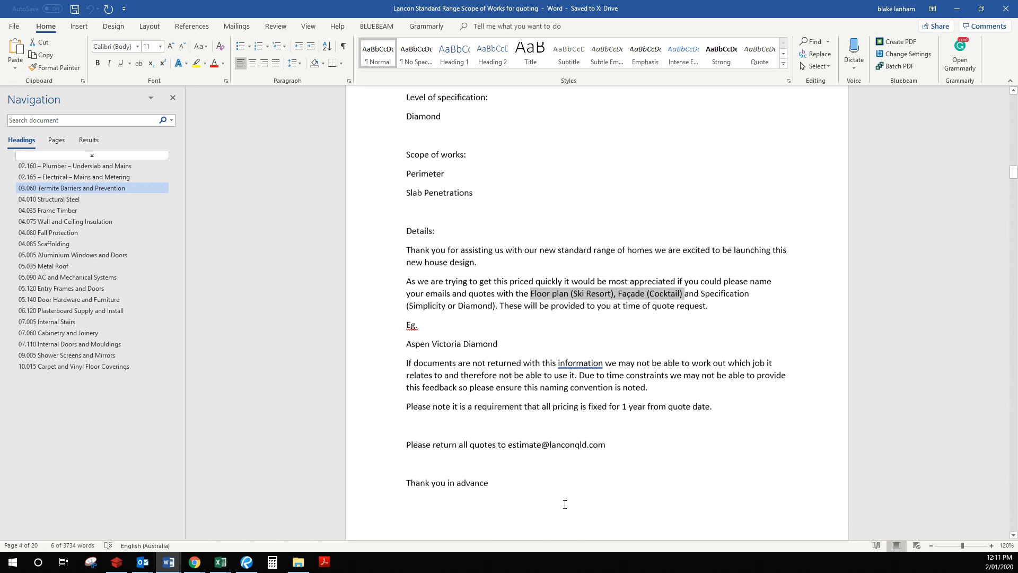
- Review the quote return e-mail address and the one-year fixed pricing requirement in the Termite Barriers and Prevention section
{"action": "left_click_drag", "start_coordinate": [607, 441], "coordinate": [518, 446]}
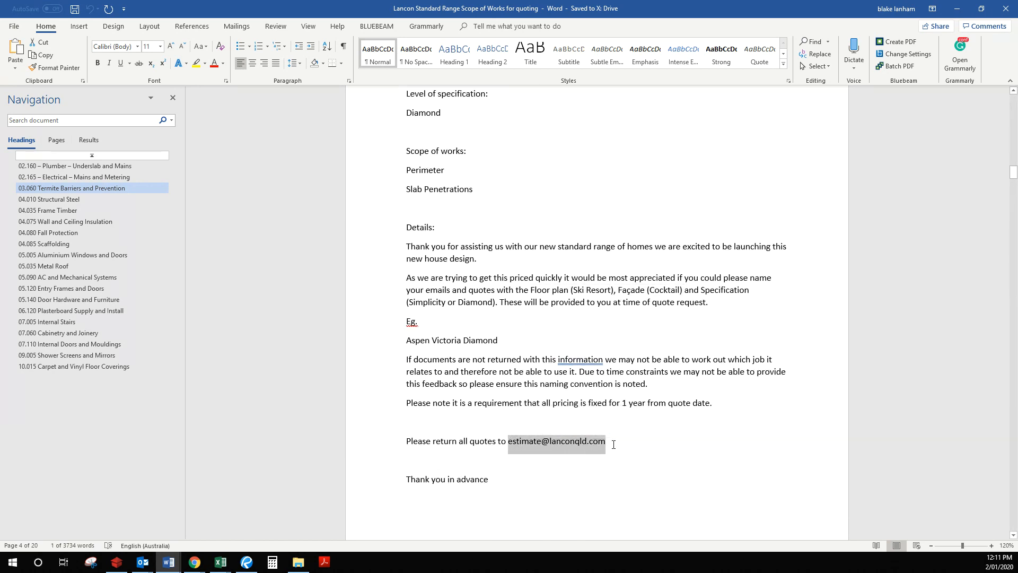
{"action": "left_click", "coordinate": [614, 445]}
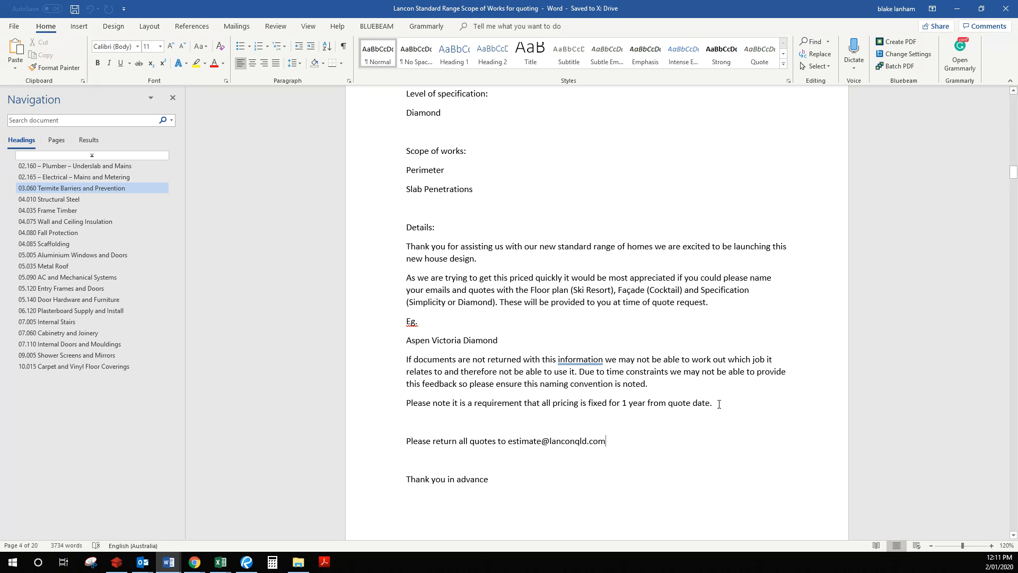
{"action": "left_click_drag", "start_coordinate": [716, 403], "coordinate": [586, 406]}
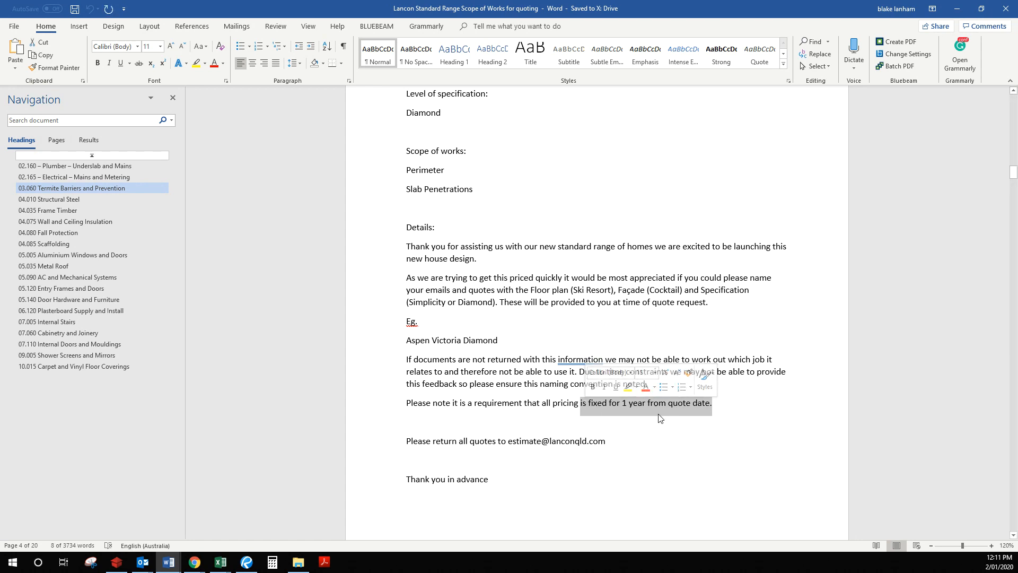
{"action": "left_click", "coordinate": [718, 405]}
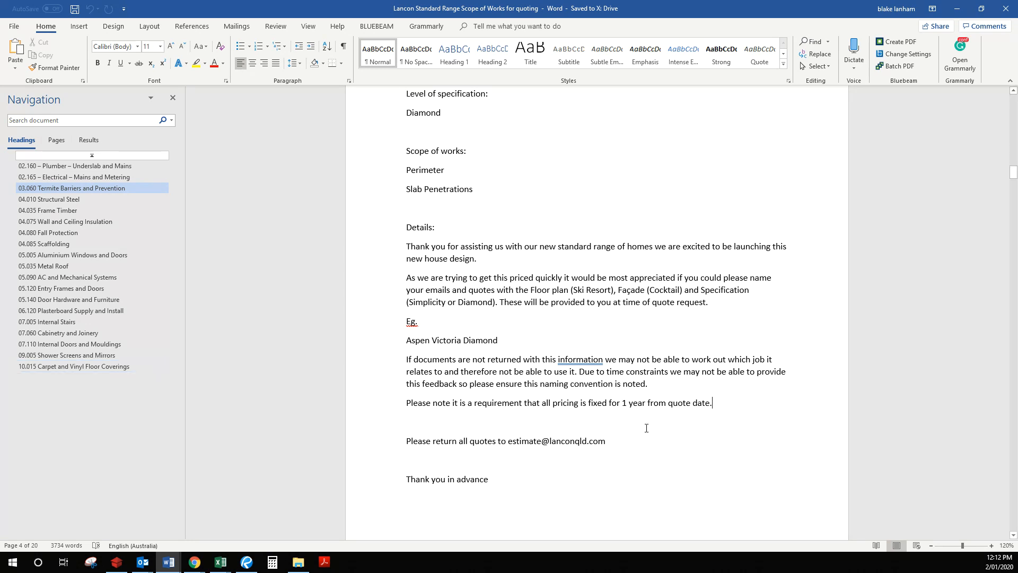
{"action": "left_click_drag", "start_coordinate": [734, 404], "coordinate": [589, 405]}
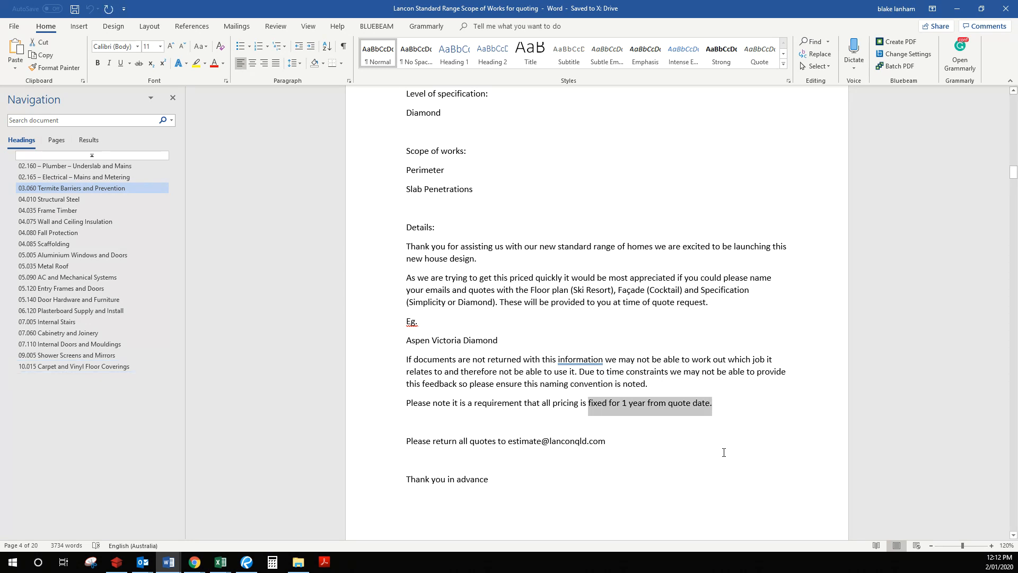
{"action": "left_click", "coordinate": [728, 401]}
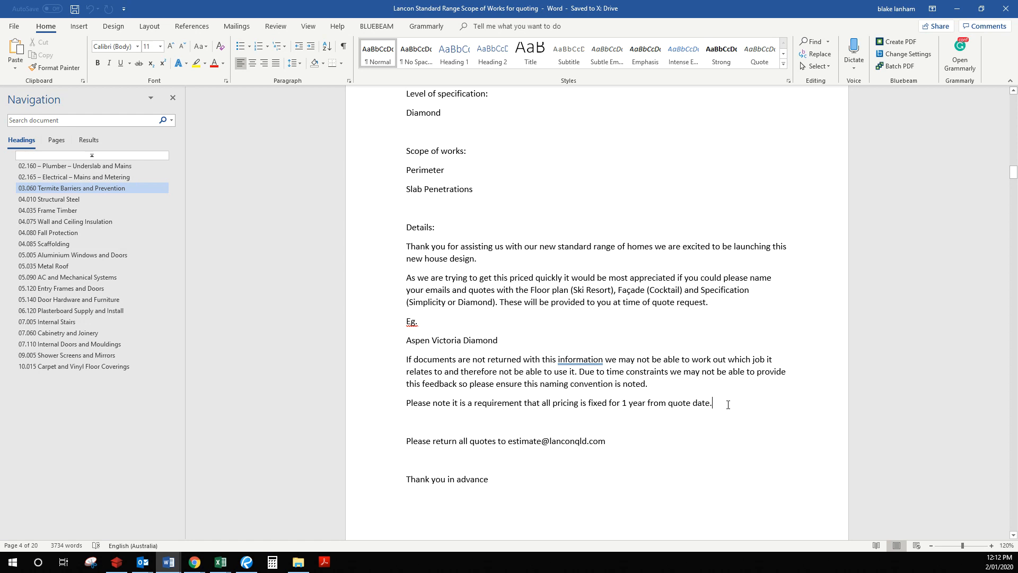
{"action": "left_click_drag", "start_coordinate": [728, 407], "coordinate": [553, 404]}
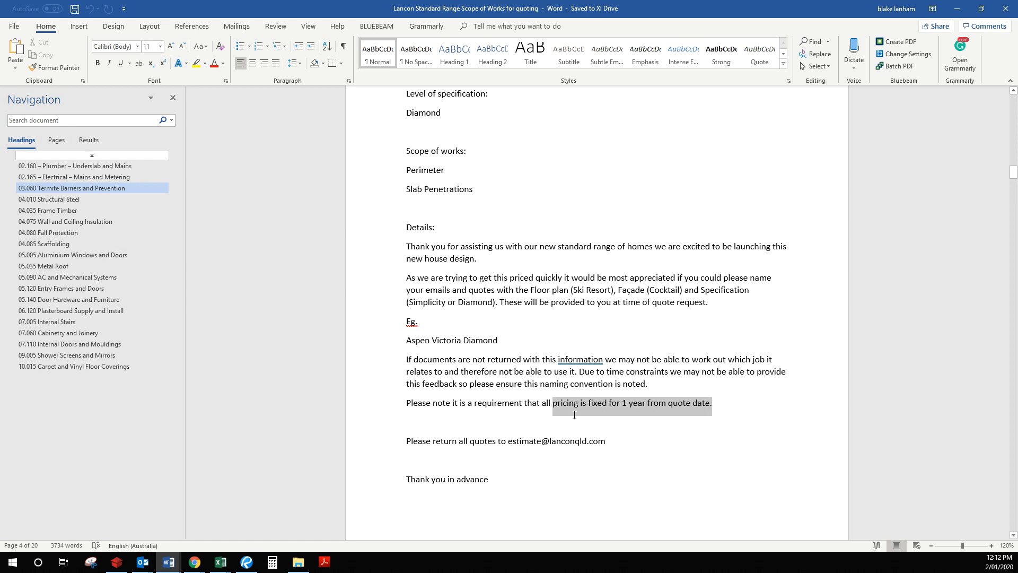
{"action": "left_click", "coordinate": [747, 431]}
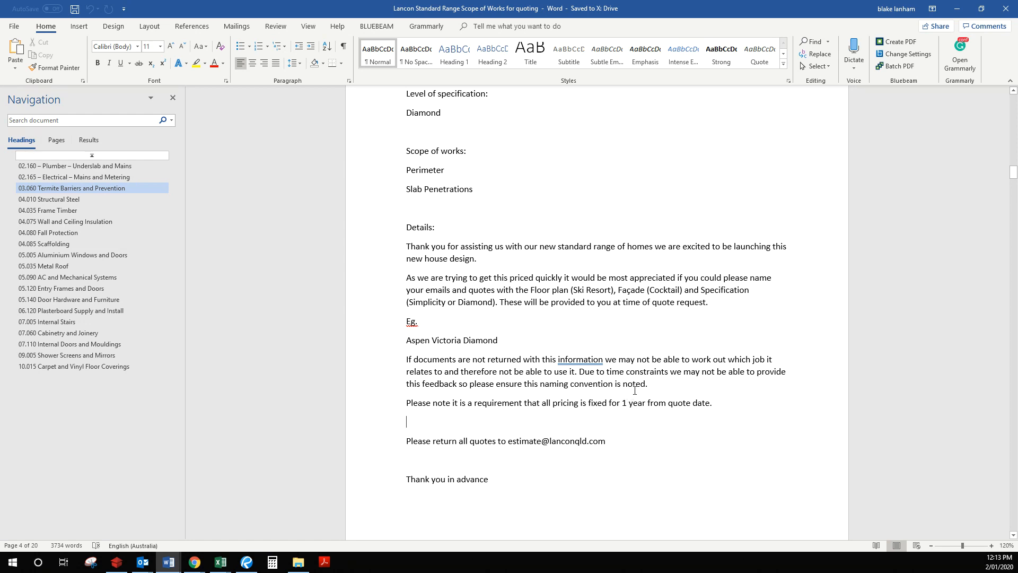
- Review the paragraph on documents returned without the required naming and the example name "Aspen Victoria Diamond"
{"action": "scroll", "coordinate": [634, 391], "scroll_direction": "up", "scroll_amount": 1}
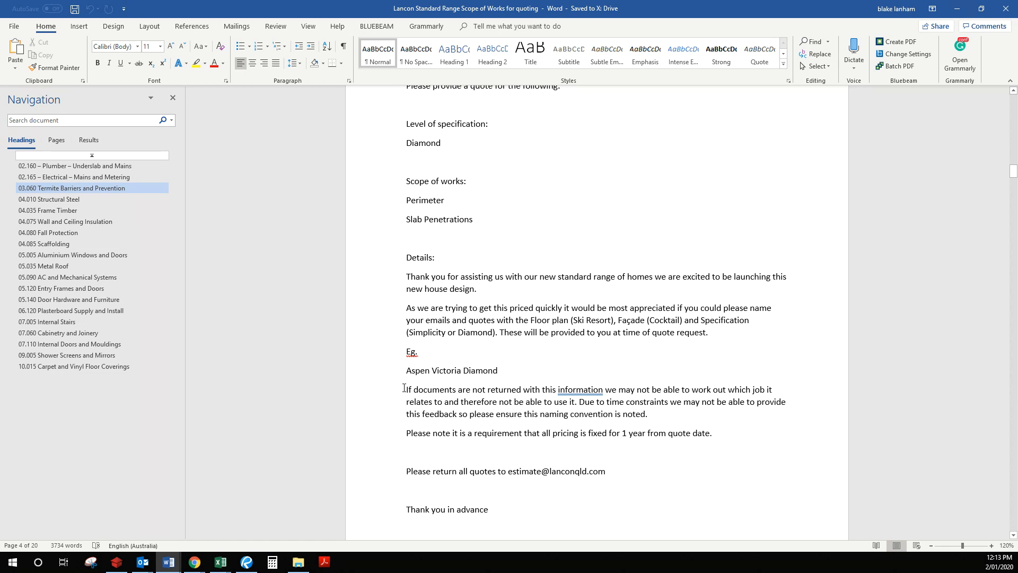
{"action": "left_click_drag", "start_coordinate": [405, 388], "coordinate": [652, 417]}
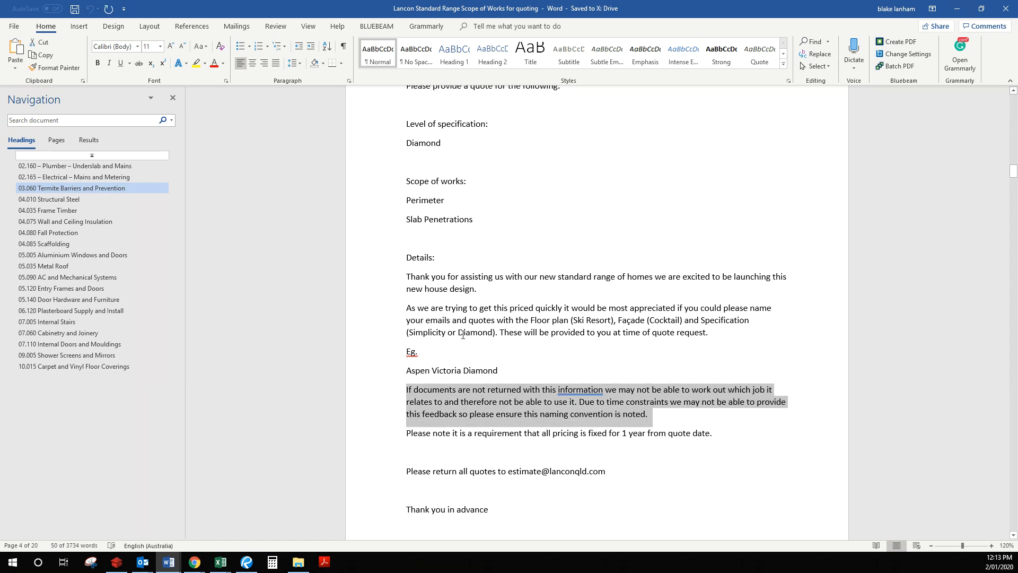
{"action": "left_click", "coordinate": [544, 402]}
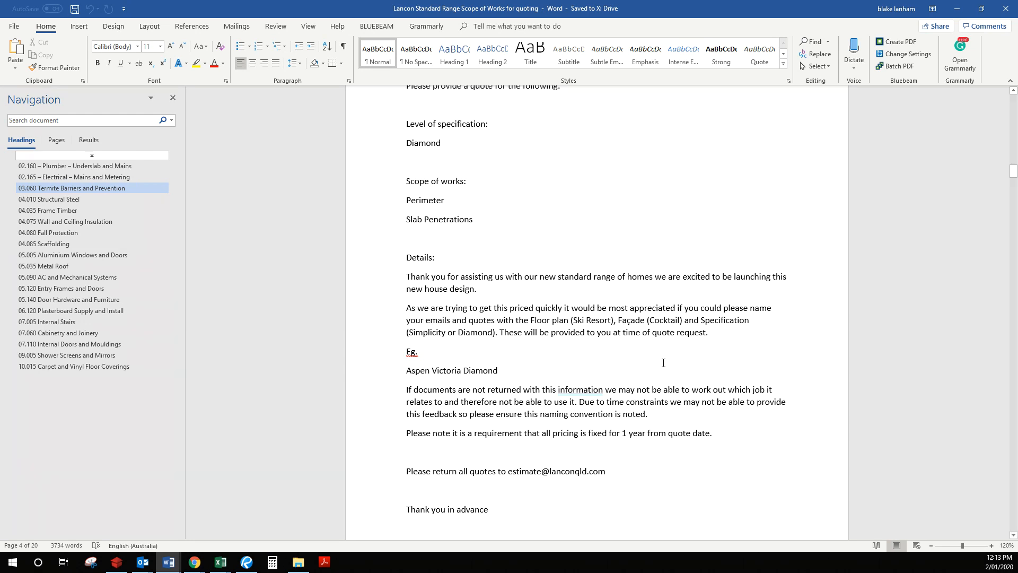
{"action": "left_click", "coordinate": [422, 370]}
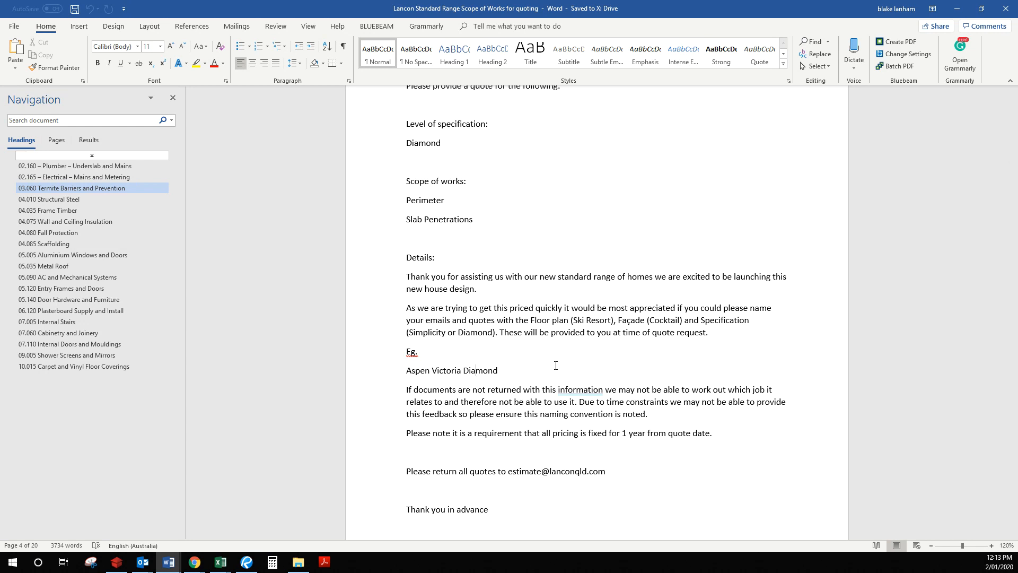
{"action": "scroll", "coordinate": [556, 365], "scroll_direction": "up", "scroll_amount": 3}
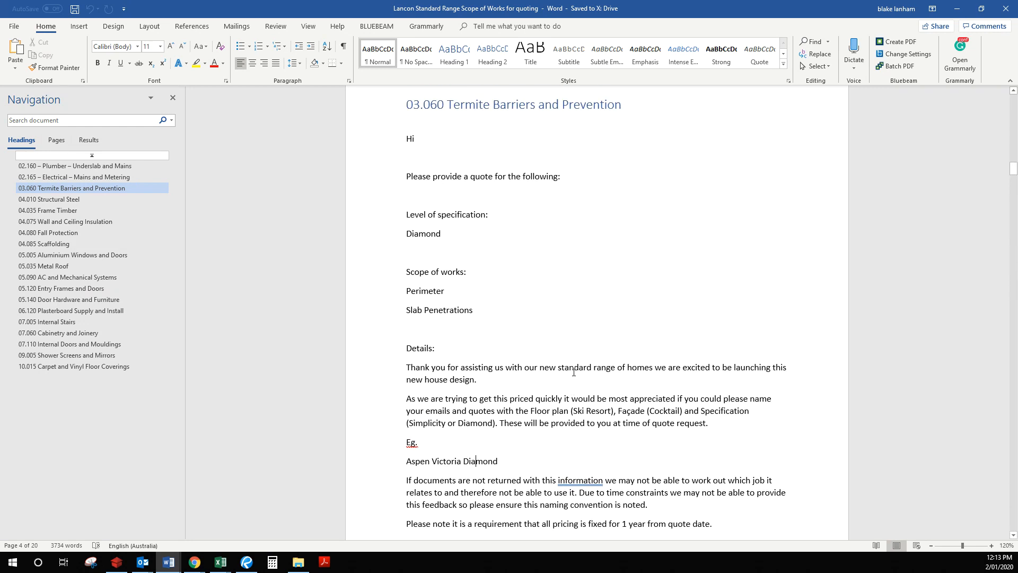
- Move on to the 04.010 Structural Steel scope of works and return to the tender documents folder in File Explorer
{"action": "scroll", "coordinate": [499, 323], "scroll_direction": "down", "scroll_amount": 10}
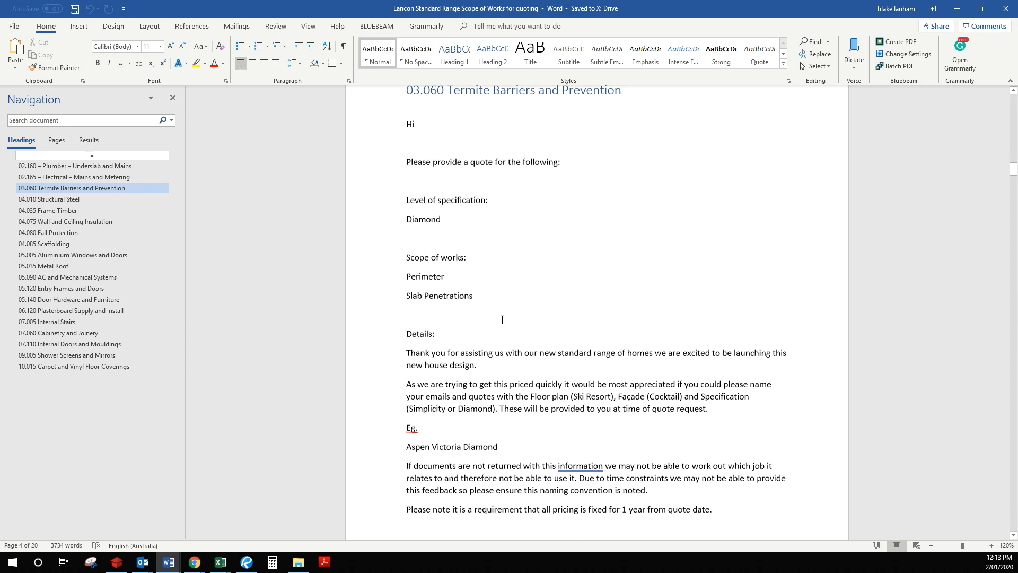
{"action": "scroll", "coordinate": [528, 402], "scroll_direction": "down", "scroll_amount": 3}
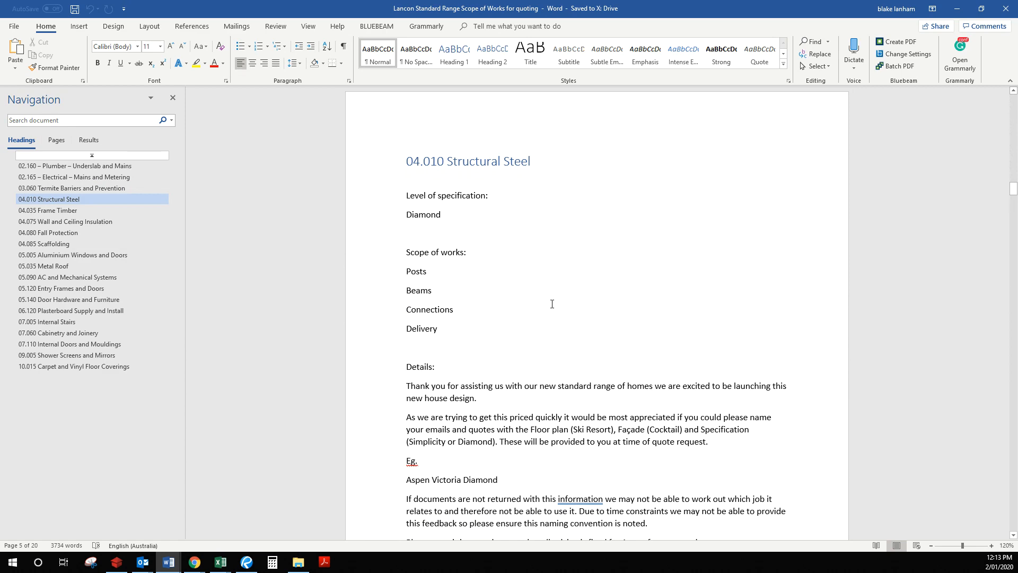
{"action": "left_click", "coordinate": [957, 8]}
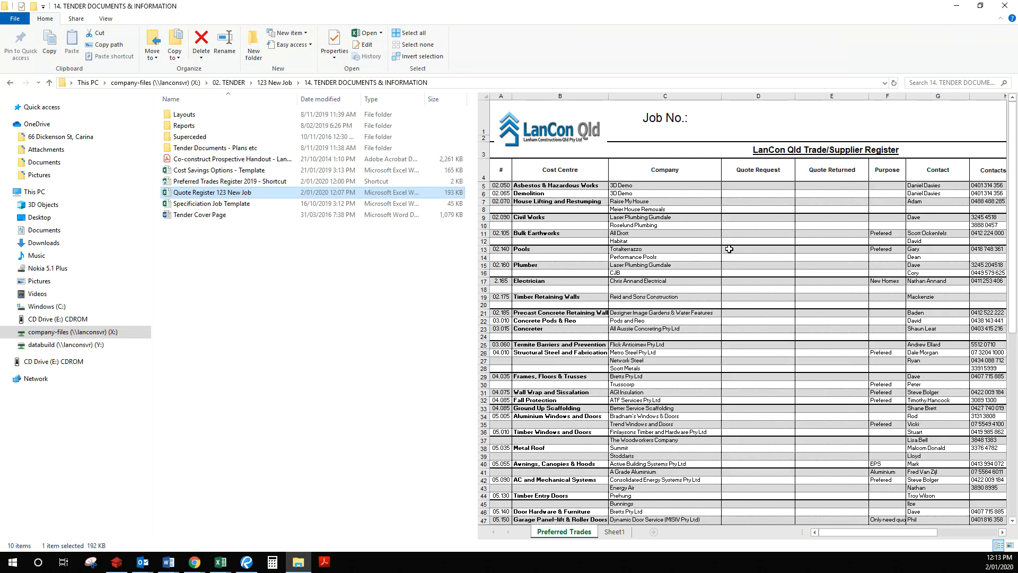
- Examine the job number field and the cost centre and company rows in the Quote Register 123 New Job preview
{"action": "left_click", "coordinate": [702, 116]}
{"action": "left_click", "coordinate": [782, 114]}
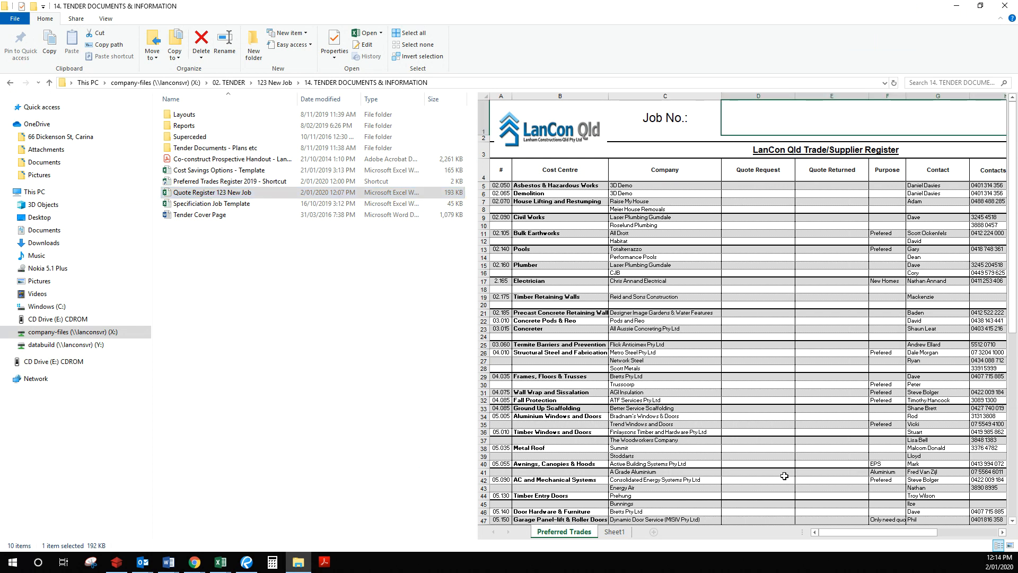
{"action": "scroll", "coordinate": [793, 427], "scroll_direction": "down", "scroll_amount": 6}
{"action": "scroll", "coordinate": [789, 412], "scroll_direction": "down", "scroll_amount": 1}
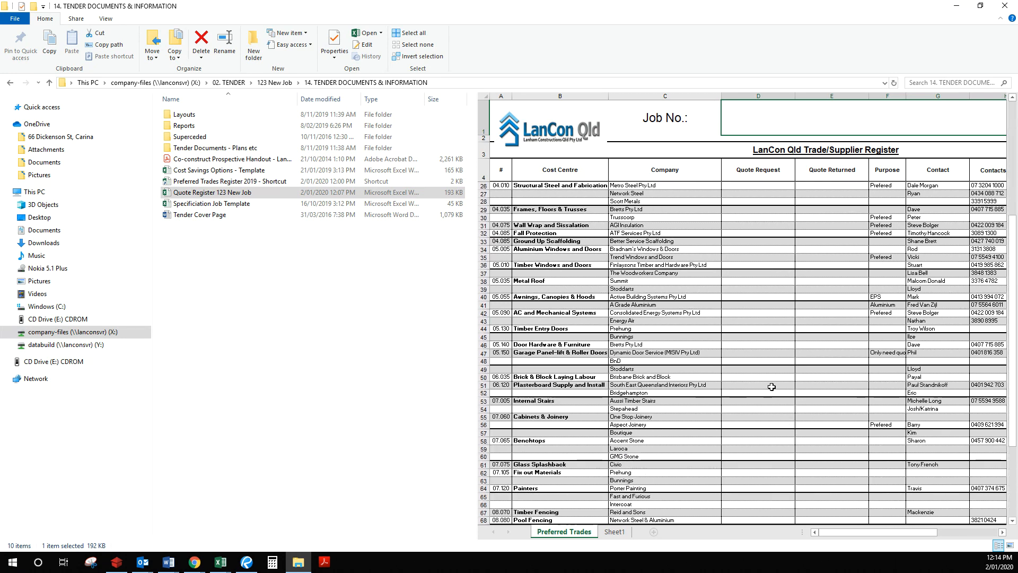
{"action": "scroll", "coordinate": [771, 391], "scroll_direction": "up", "scroll_amount": 7}
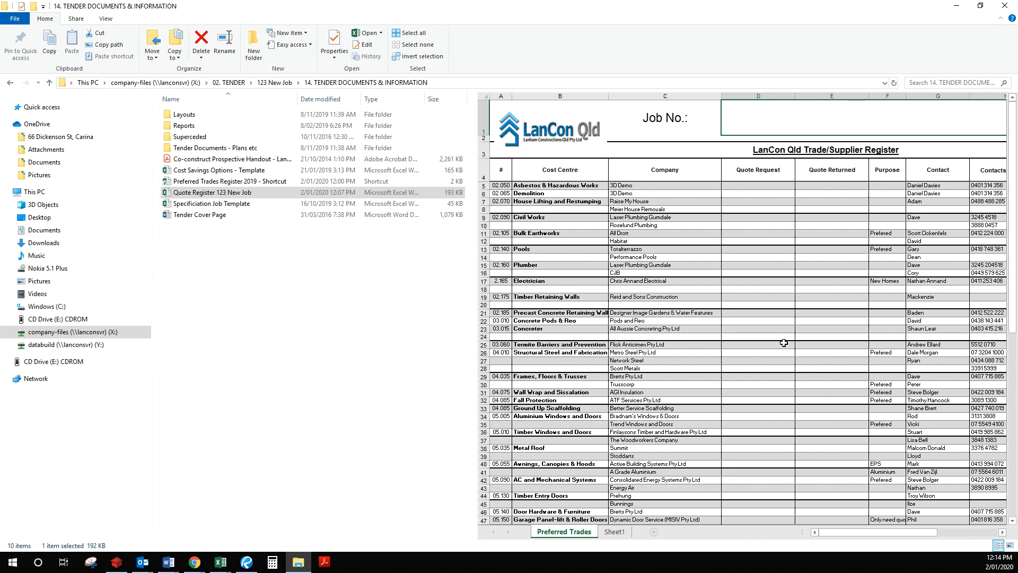
- Check the Purpose entry for Bulk Earthworks and the Quote Request column of the register preview
{"action": "left_click", "coordinate": [877, 232]}
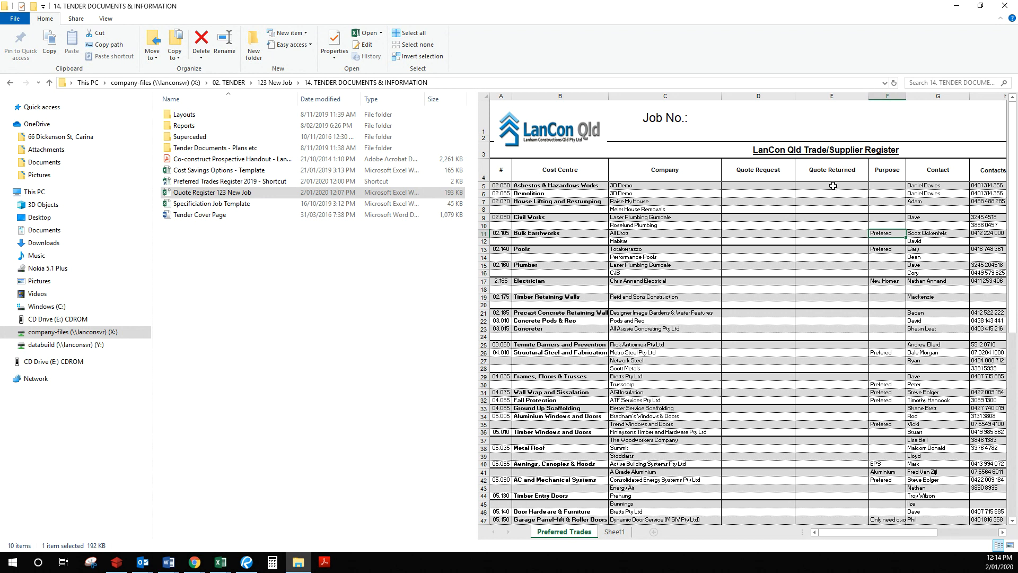
{"action": "left_click", "coordinate": [759, 185]}
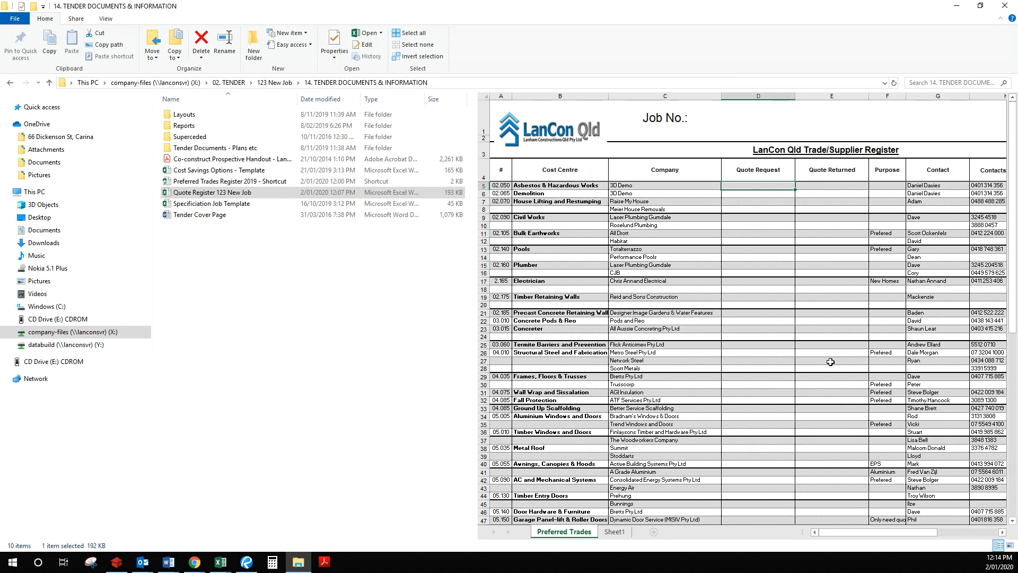
{"action": "scroll", "coordinate": [830, 360], "scroll_direction": "down", "scroll_amount": 3}
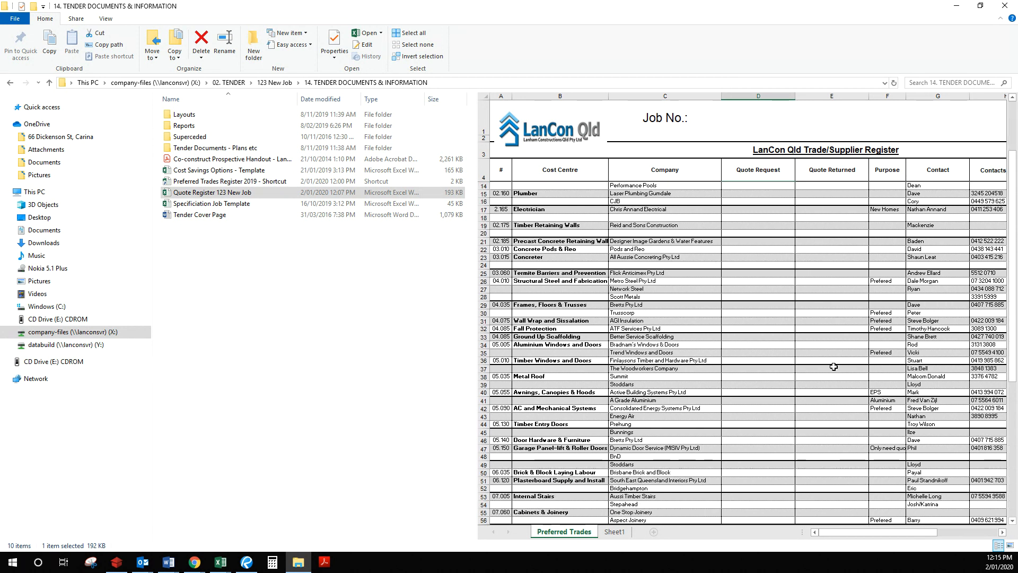
{"action": "scroll", "coordinate": [830, 359], "scroll_direction": "up", "scroll_amount": 3}
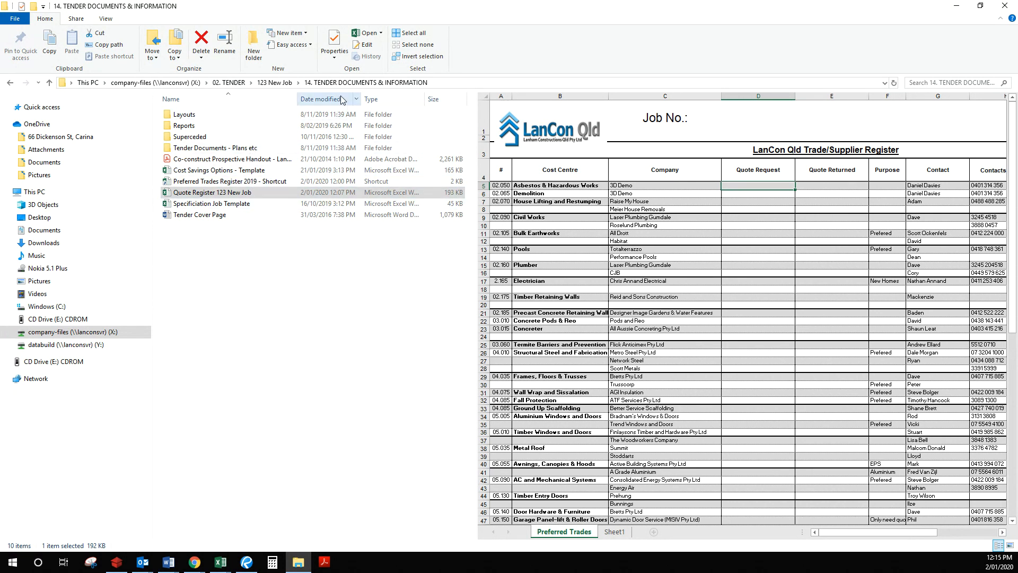
- Open the "09. ORDERS PROFILE (Quotes & PO)" folder of 123 New Job and check the 04.010 Structural Steel heading in the Word scope document
{"action": "left_click", "coordinate": [285, 83]}
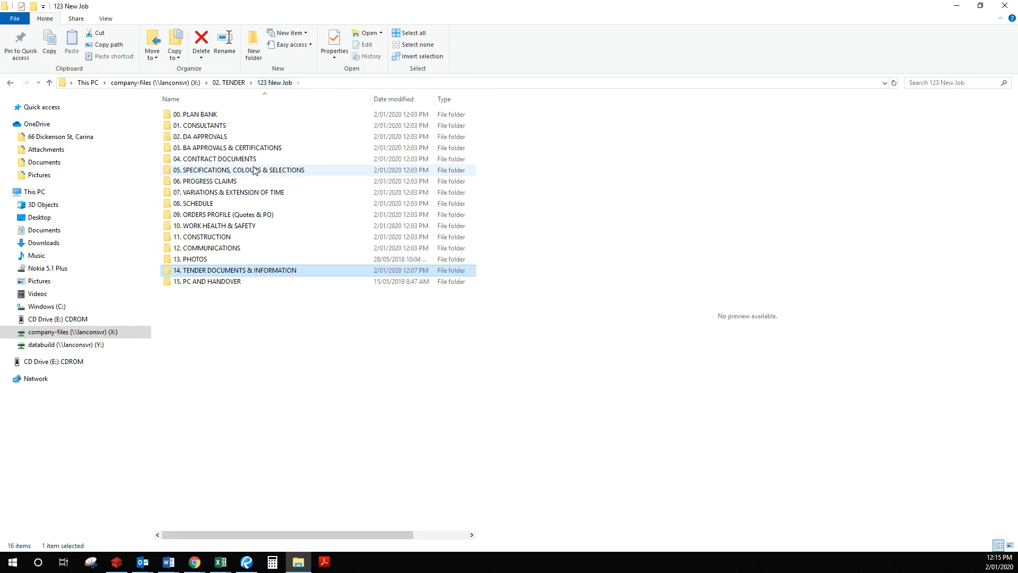
{"action": "double_click", "coordinate": [280, 220]}
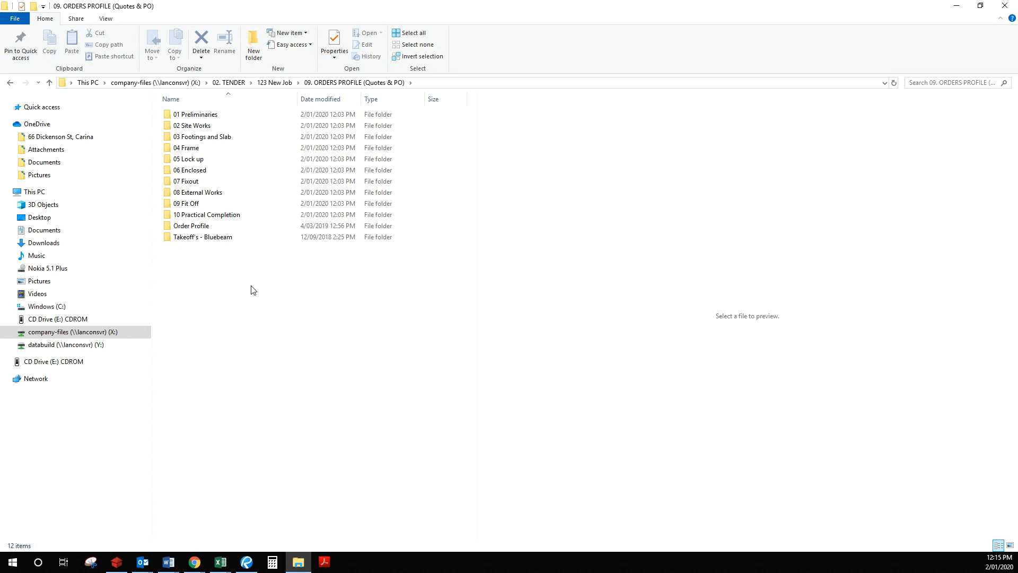
{"action": "left_click", "coordinate": [169, 562]}
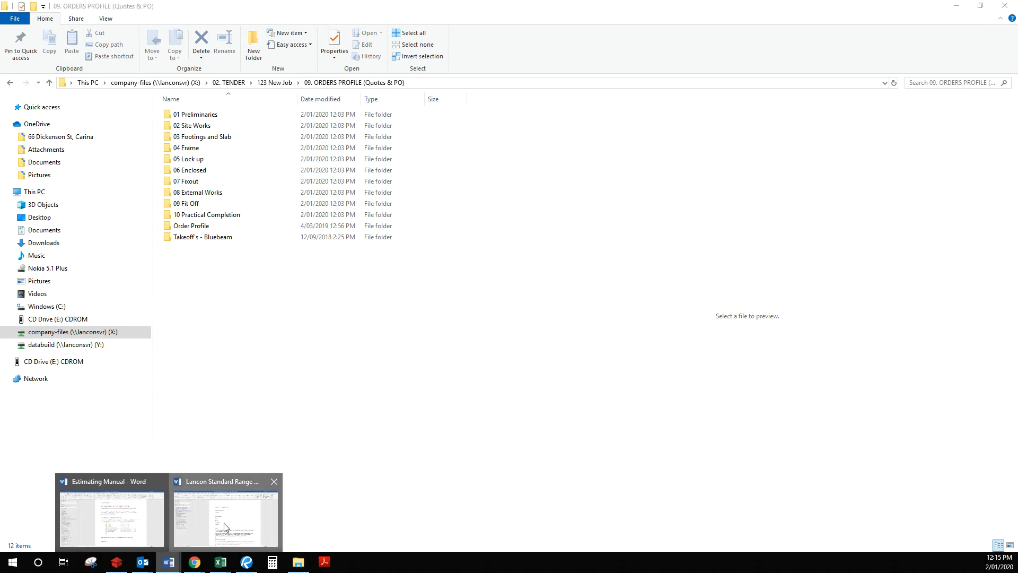
{"action": "left_click", "coordinate": [224, 526]}
{"action": "scroll", "coordinate": [509, 314], "scroll_direction": "up", "scroll_amount": 3}
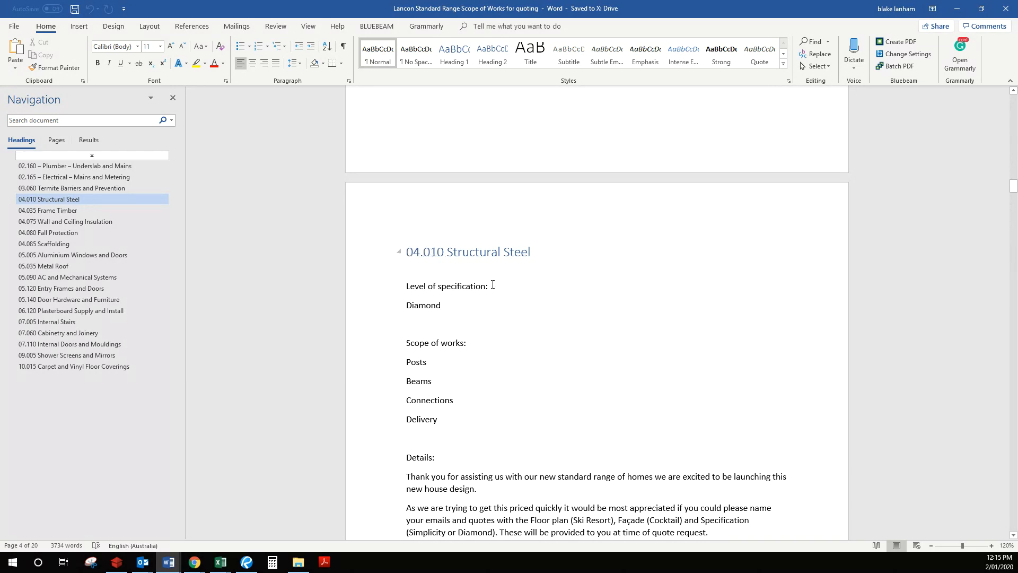
- Switch to the Lan Con Qld estimating program, open the Bill of Quantities and filter its cost centres by code 04.010
{"action": "left_click", "coordinate": [116, 562]}
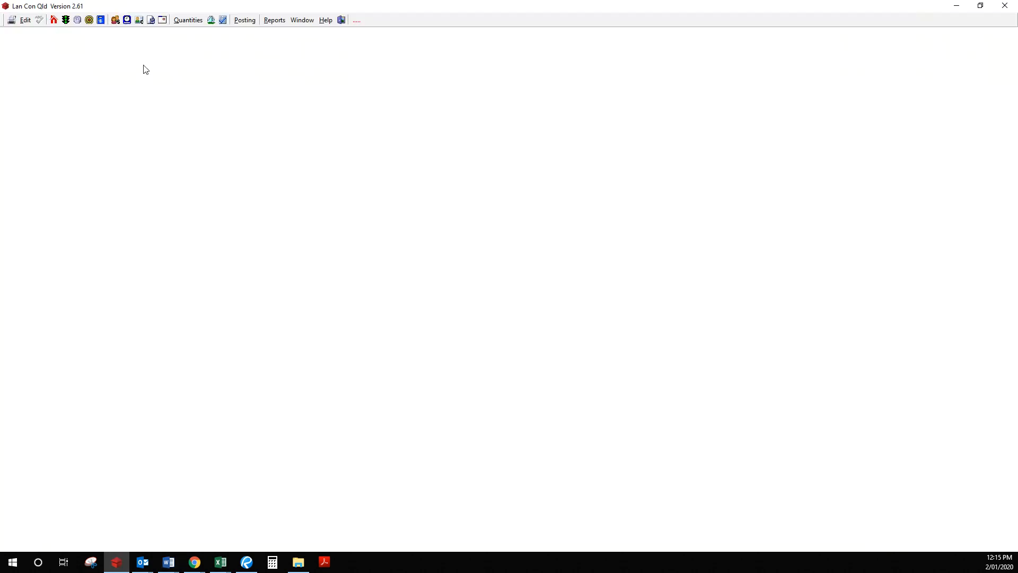
{"action": "left_click", "coordinate": [178, 20]}
{"action": "left_click", "coordinate": [186, 32]}
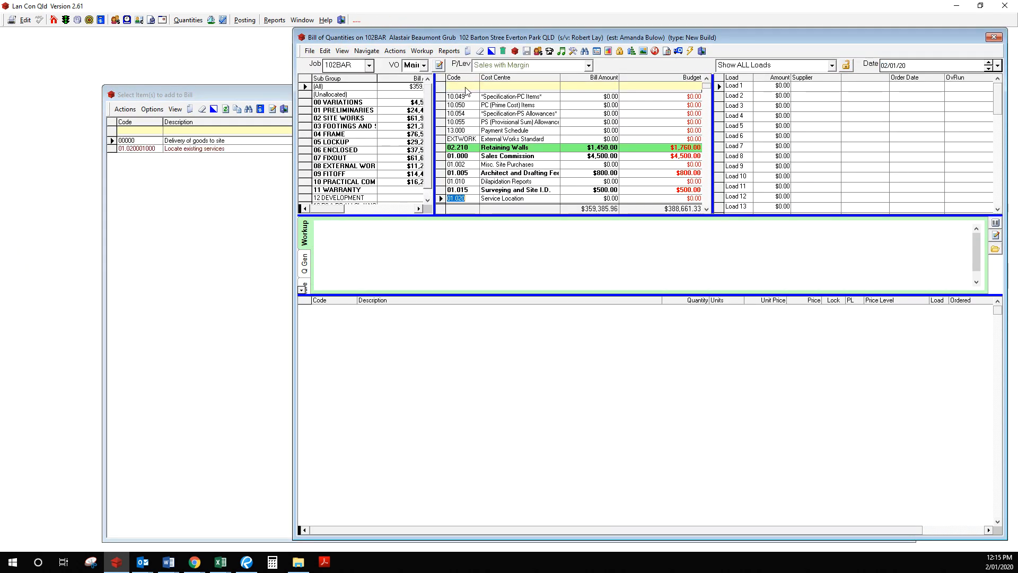
{"action": "left_click", "coordinate": [456, 88]}
{"action": "type", "text": "04"}
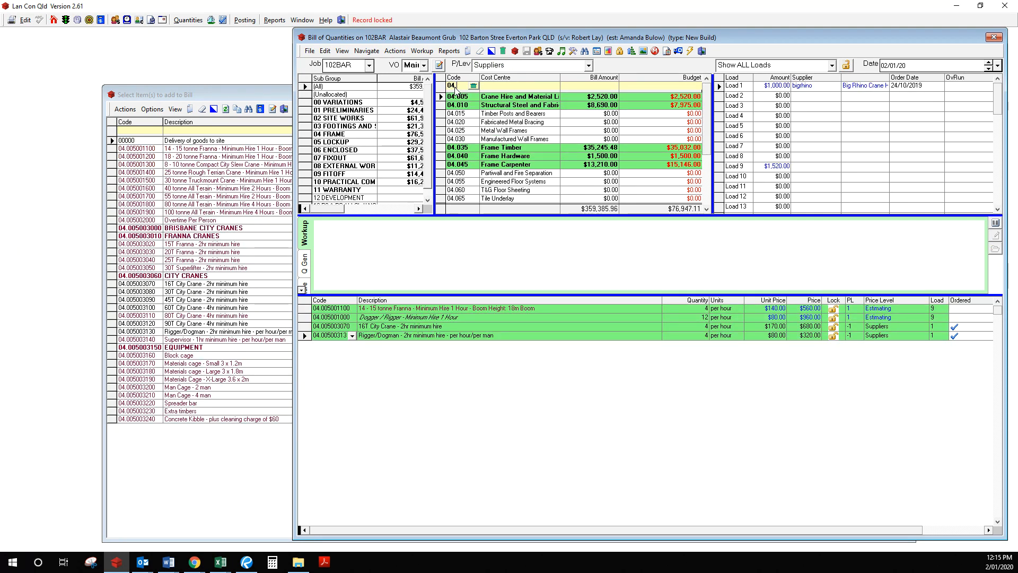
{"action": "type", "text": ".010"}
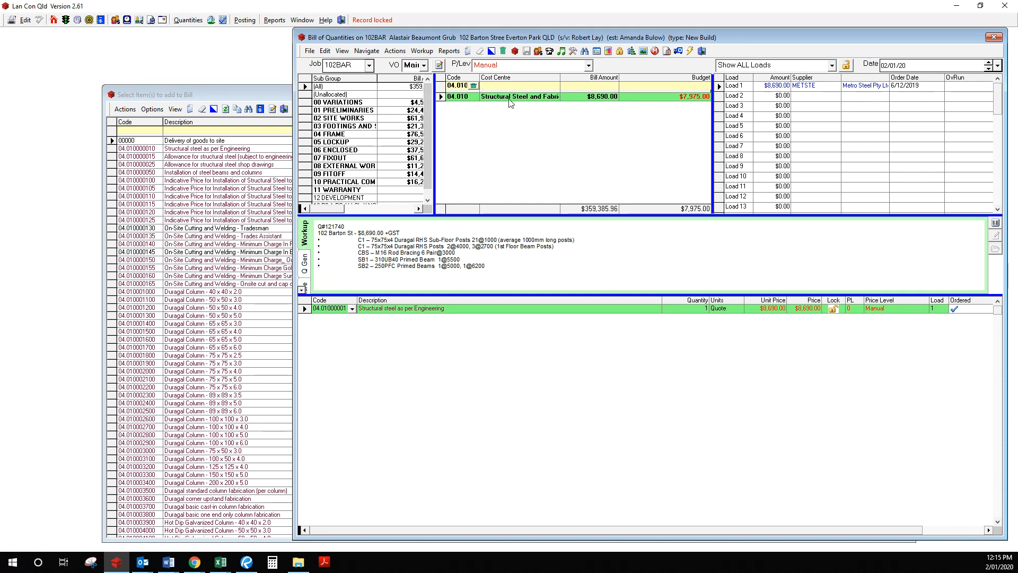
- Return to the scope of works in Word and review the specification level and scope items under 04.010 Structural Steel
{"action": "left_click", "coordinate": [299, 562]}
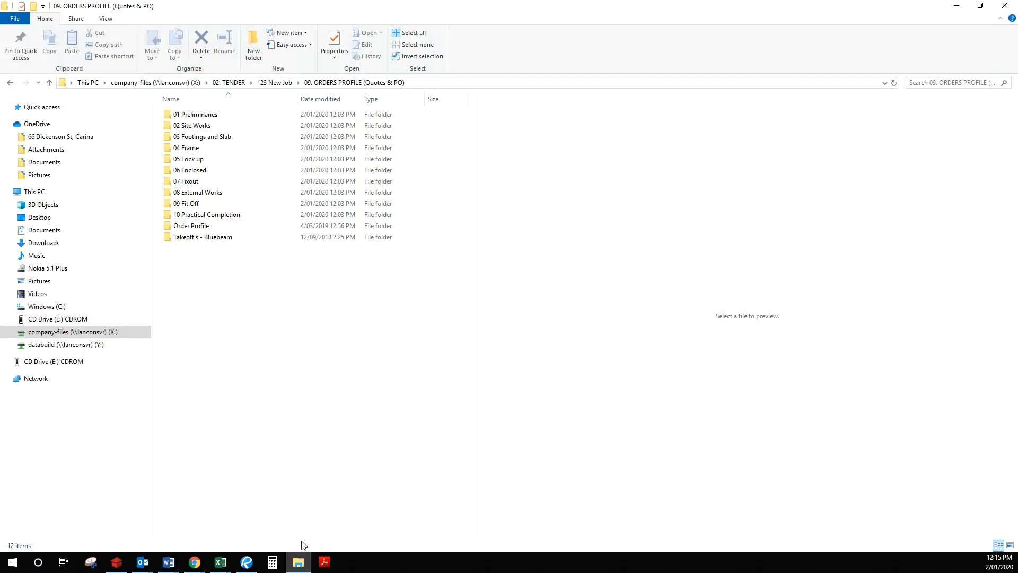
{"action": "mouse_move", "coordinate": [175, 565]}
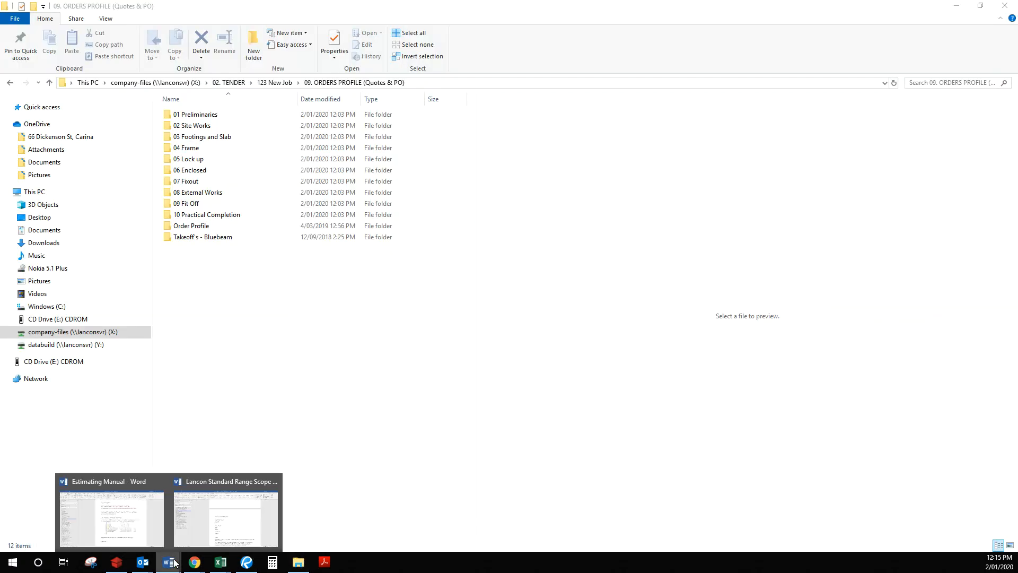
{"action": "left_click", "coordinate": [259, 507]}
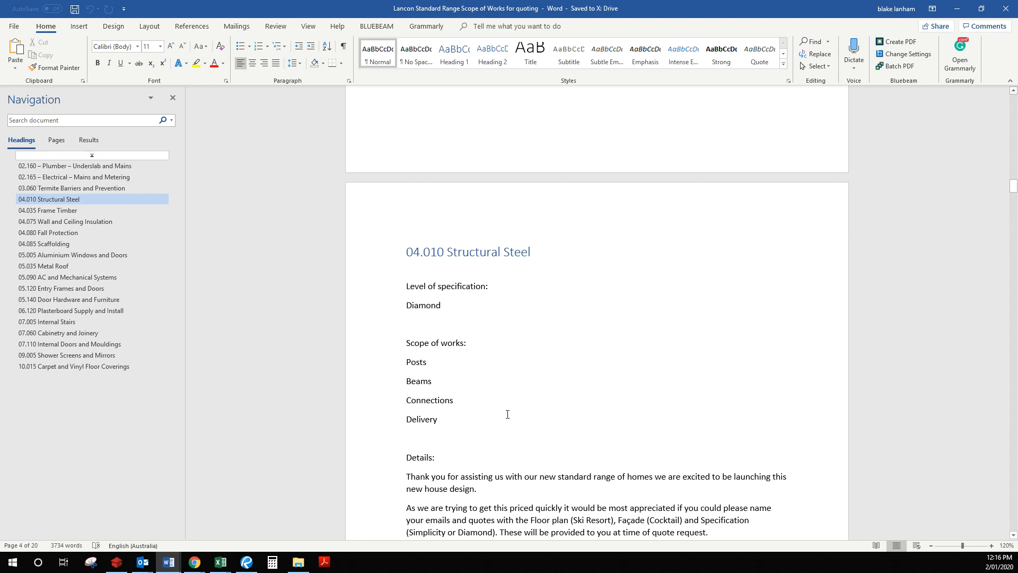
{"action": "scroll", "coordinate": [536, 359], "scroll_direction": "down", "scroll_amount": 2}
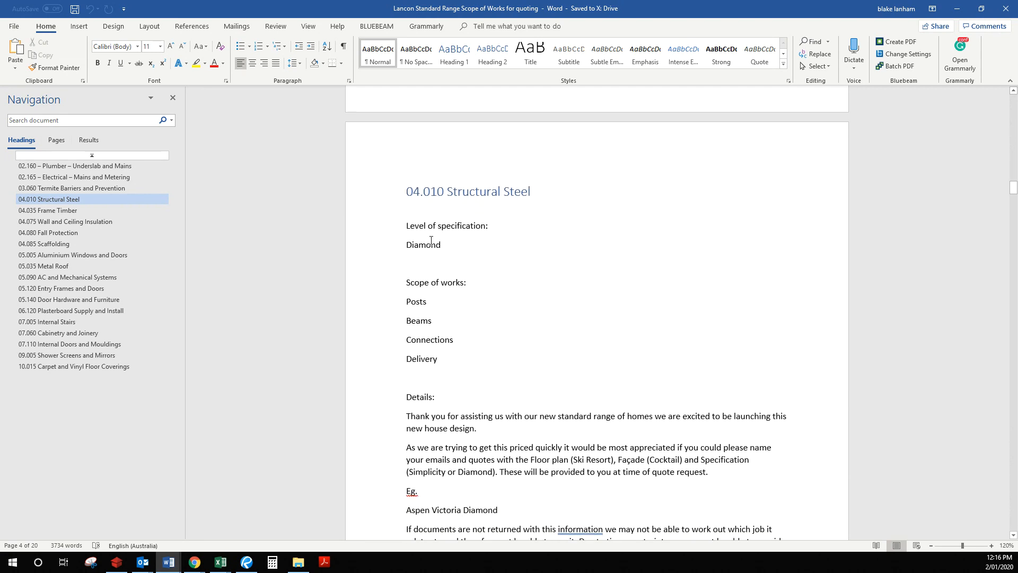
- Switch to File Explorer and open the "04.010 Structural Steel and Fabrication" folder inside "04 Frame"
{"action": "left_click", "coordinate": [305, 567]}
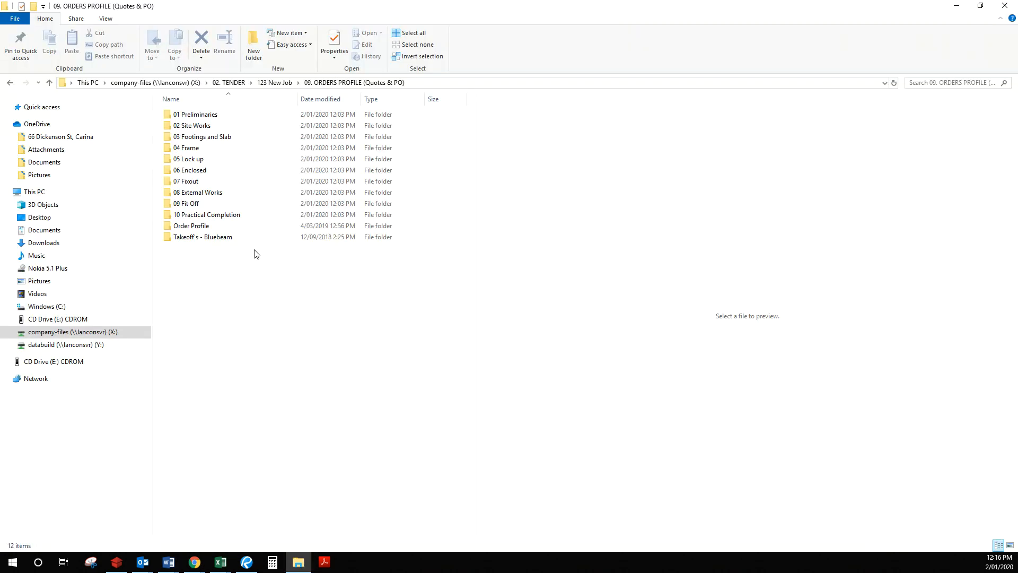
{"action": "double_click", "coordinate": [190, 149]}
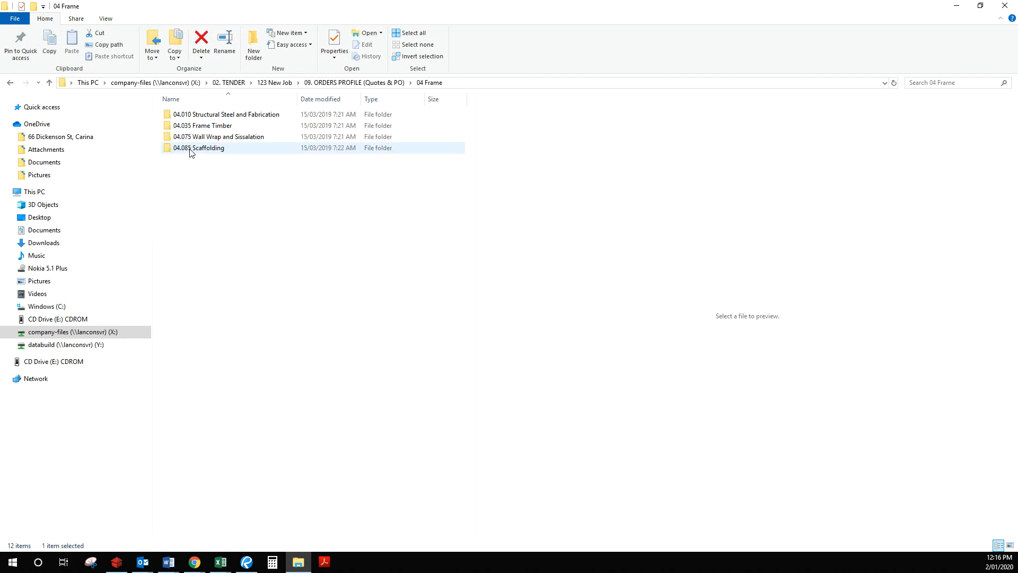
{"action": "double_click", "coordinate": [212, 118]}
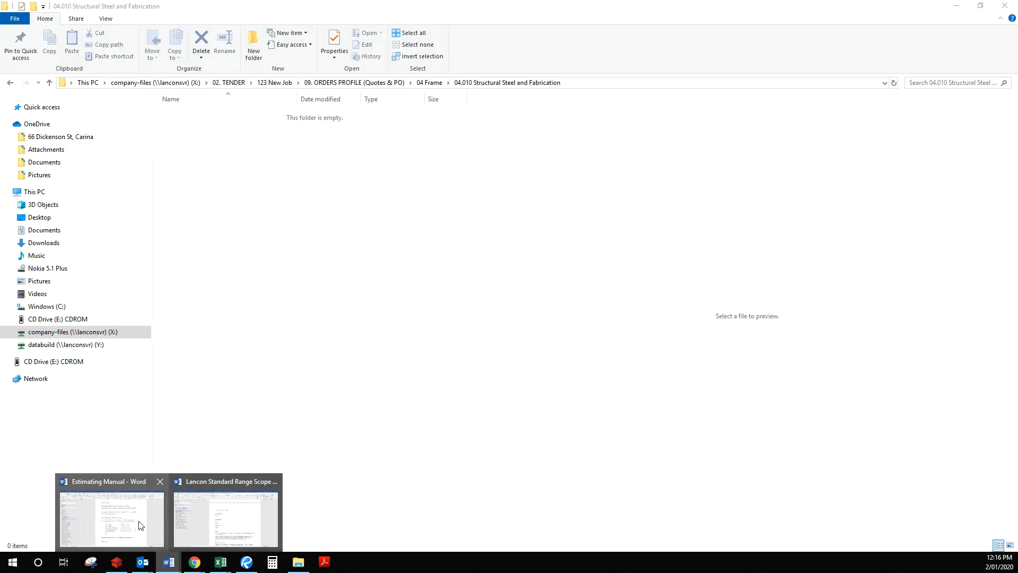
- Switch to the Estimating Manual in Word and review the Quote Requests section, including the list of quotes to check before orders are issued
{"action": "left_click", "coordinate": [112, 517]}
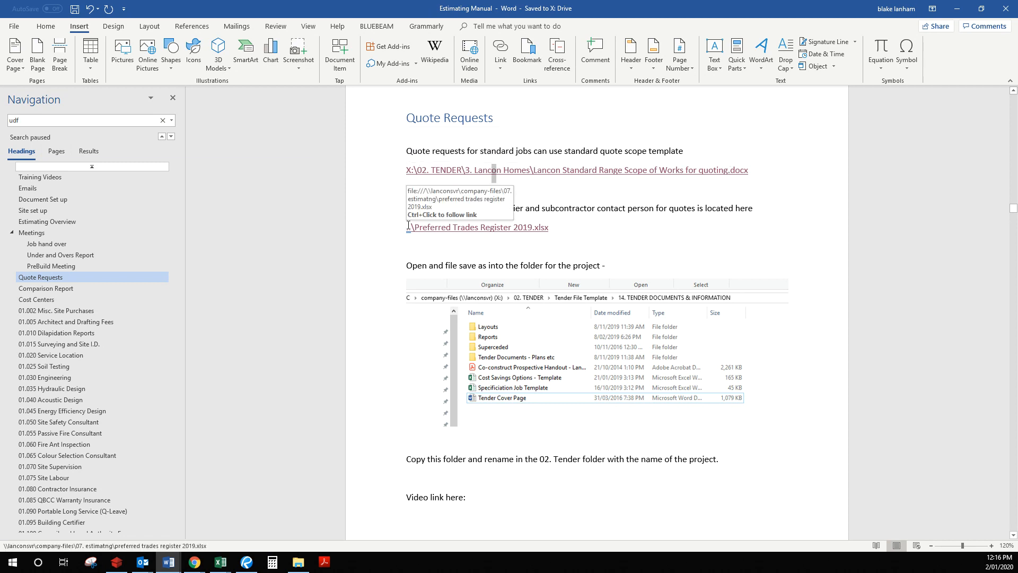
{"action": "scroll", "coordinate": [577, 231], "scroll_direction": "down", "scroll_amount": 4}
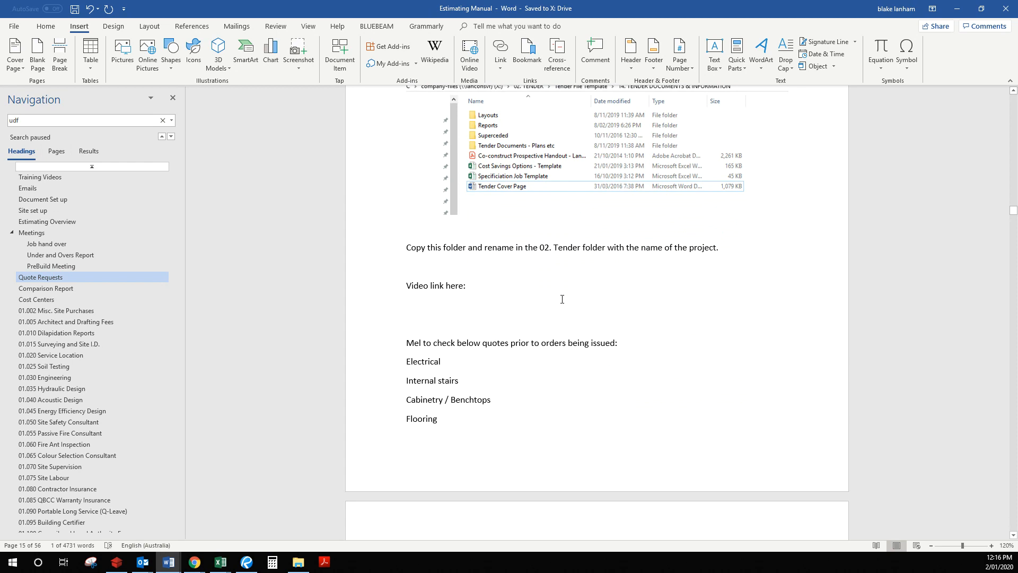
{"action": "scroll", "coordinate": [562, 299], "scroll_direction": "down", "scroll_amount": 5}
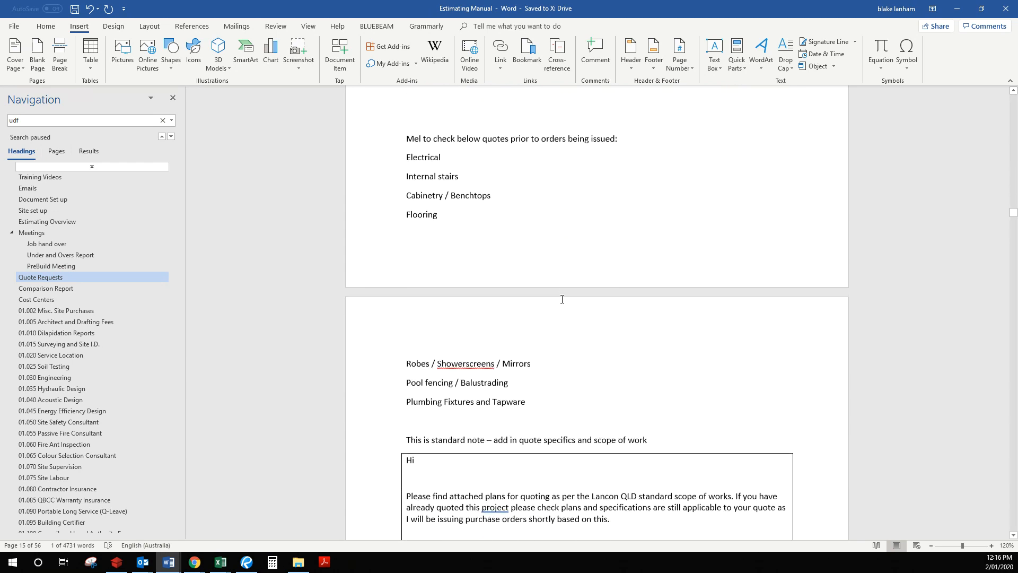
{"action": "scroll", "coordinate": [562, 299], "scroll_direction": "up", "scroll_amount": 3}
{"action": "scroll", "coordinate": [562, 299], "scroll_direction": "up", "scroll_amount": 15}
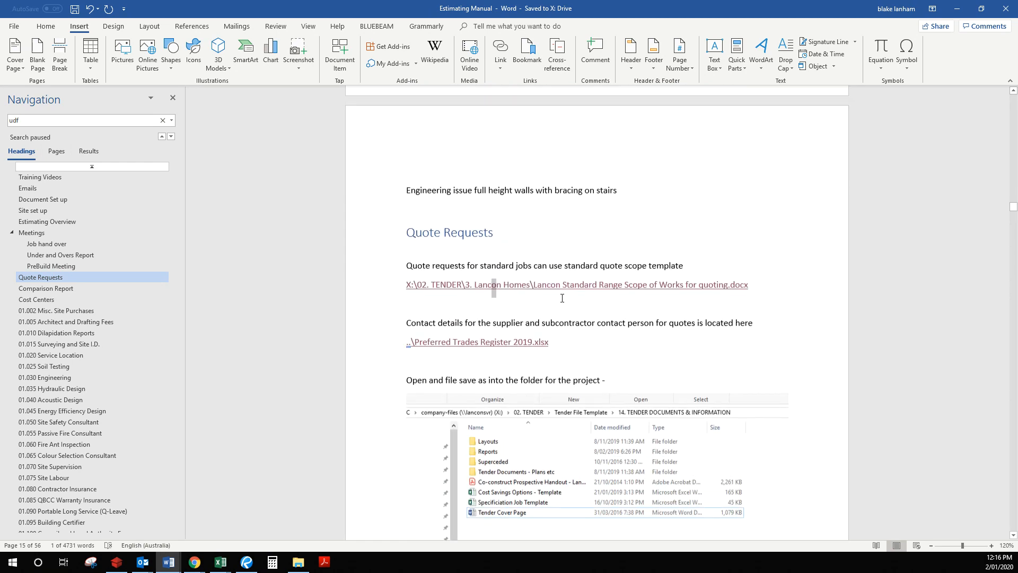
- Find the job communication guidance under Estimating Overview in the manual and open the linked Naming Convention.xlsx
{"action": "scroll", "coordinate": [562, 298], "scroll_direction": "up", "scroll_amount": 10}
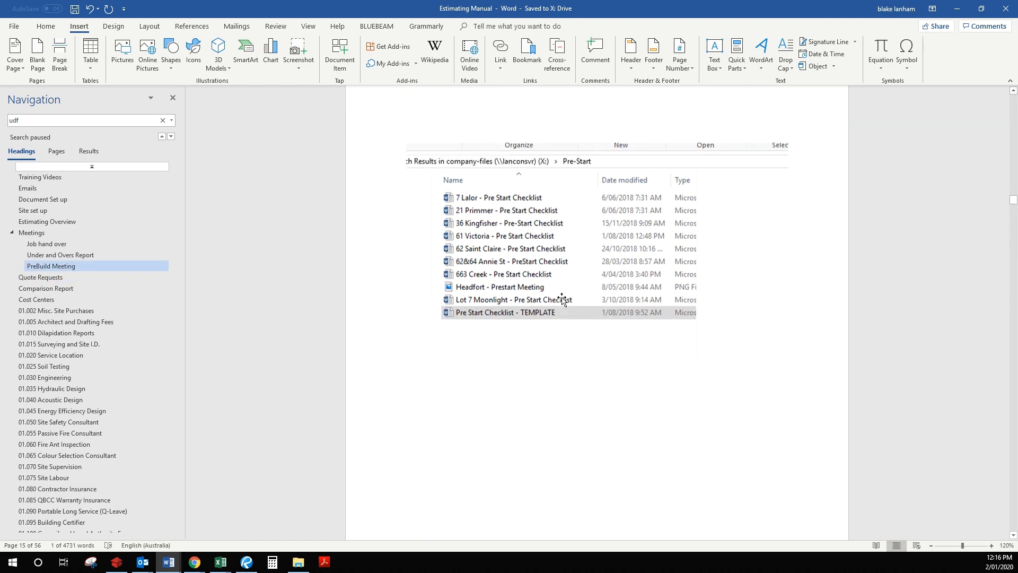
{"action": "scroll", "coordinate": [564, 295], "scroll_direction": "up", "scroll_amount": 9}
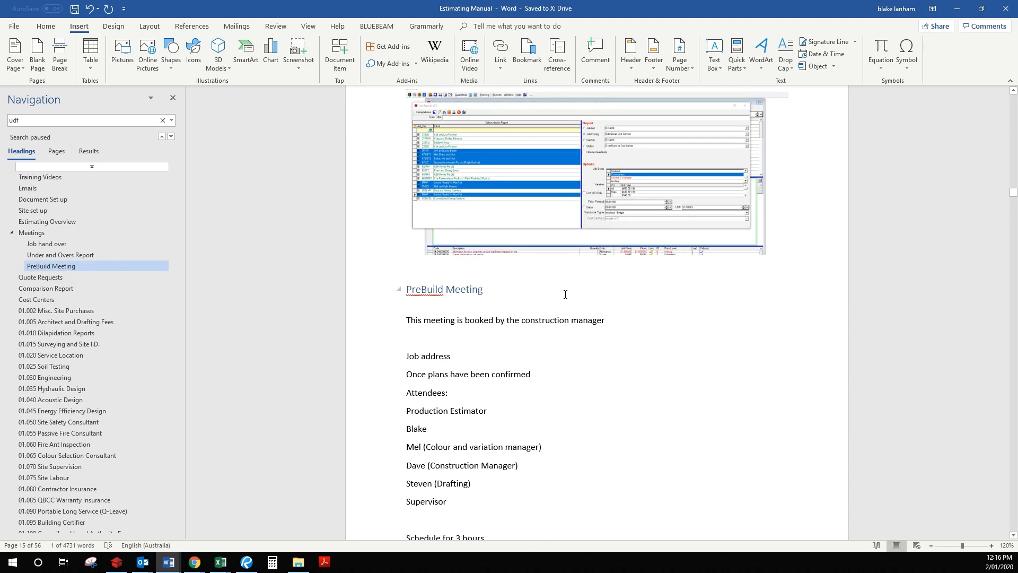
{"action": "scroll", "coordinate": [564, 296], "scroll_direction": "up", "scroll_amount": 15}
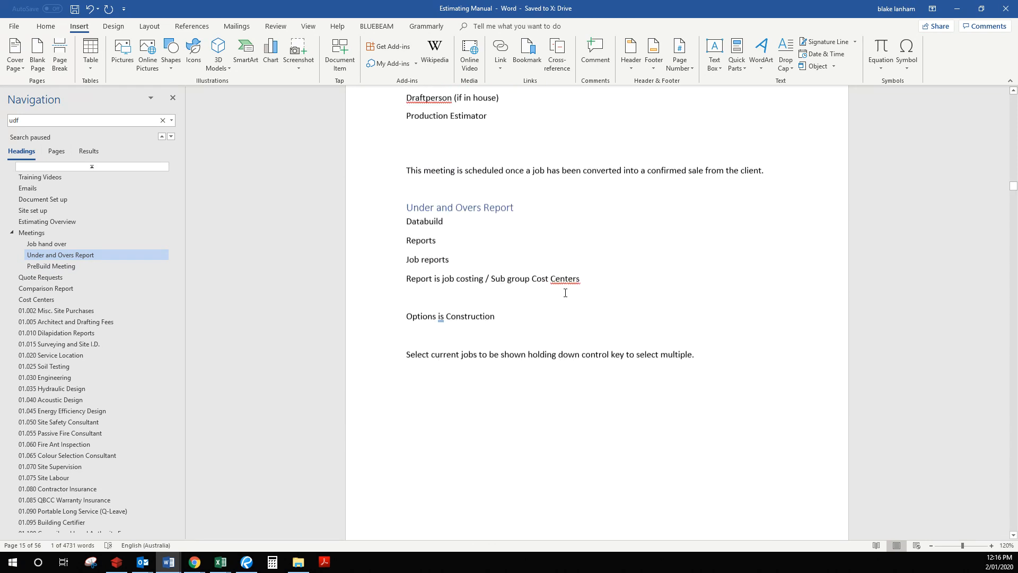
{"action": "scroll", "coordinate": [564, 306], "scroll_direction": "up", "scroll_amount": 9}
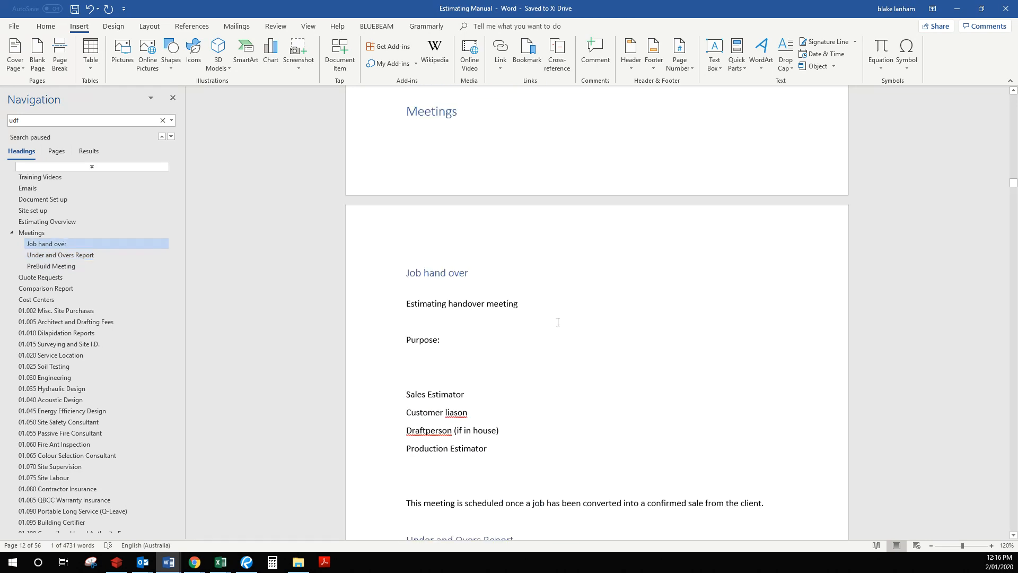
{"action": "scroll", "coordinate": [562, 312], "scroll_direction": "up", "scroll_amount": 6}
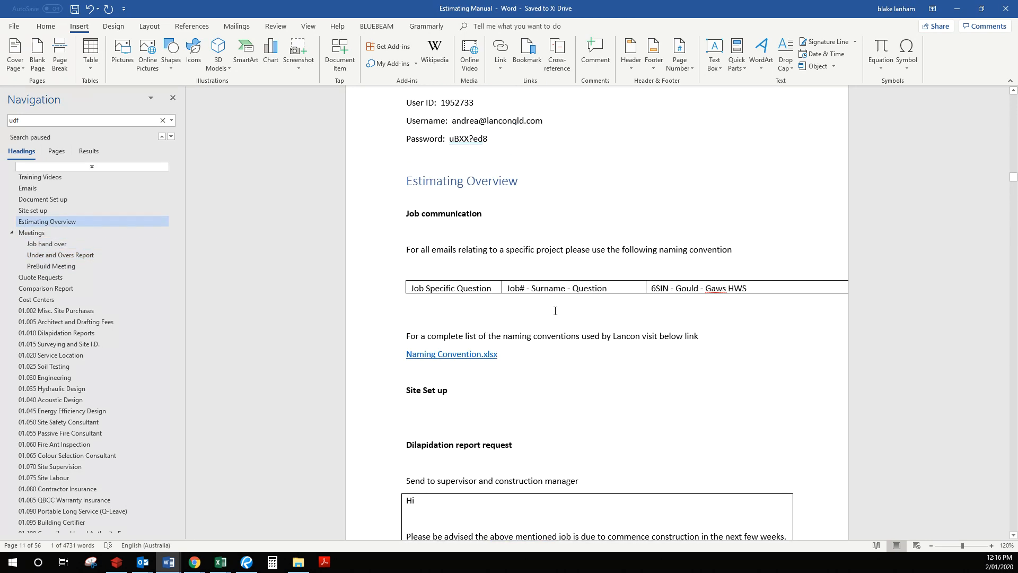
{"action": "left_click", "coordinate": [457, 355], "text": "ctrl"}
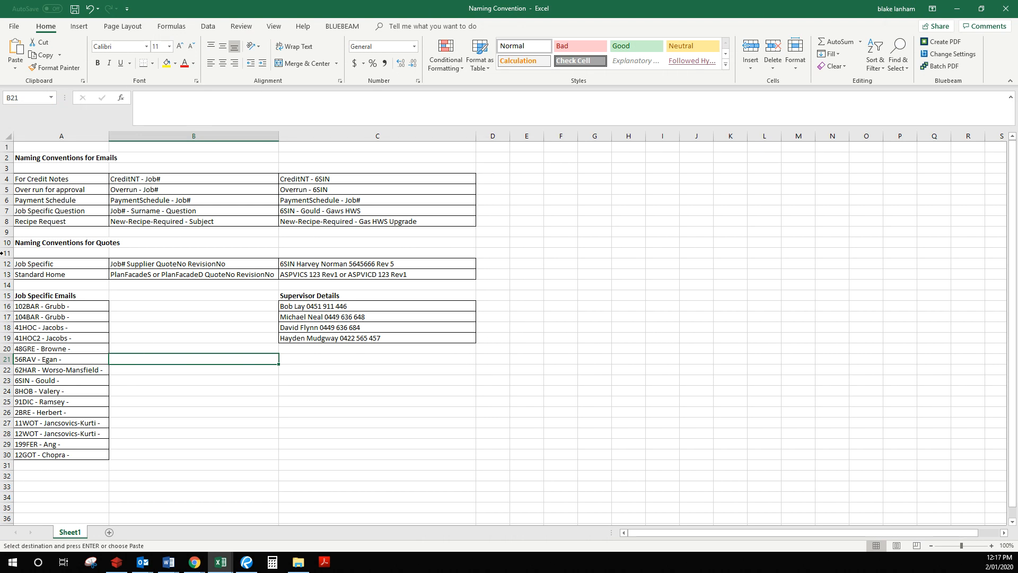
- Examine the job-specific entry and its name format under Naming Conventions for Quotes
{"action": "left_click", "coordinate": [25, 246]}
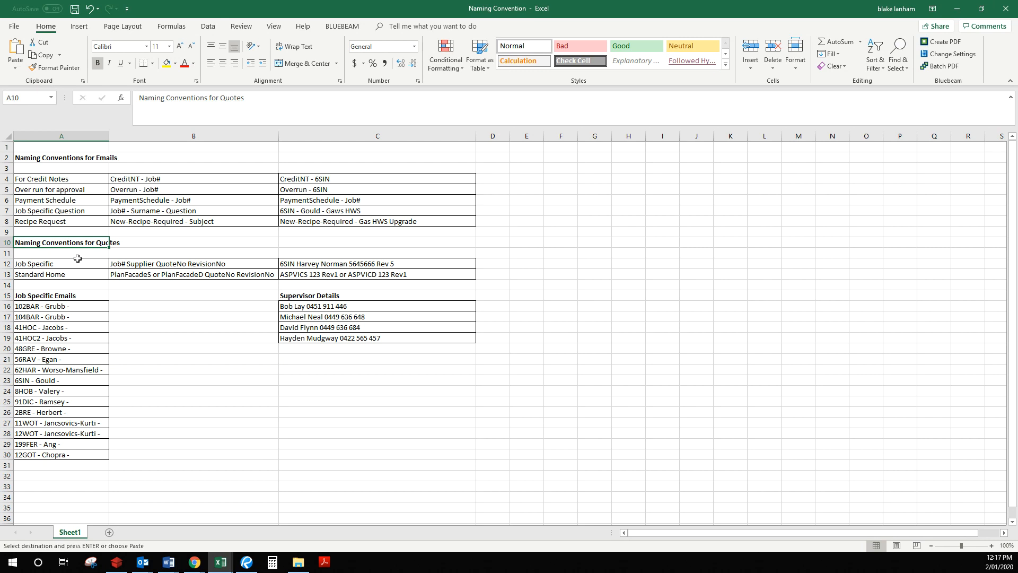
{"action": "left_click", "coordinate": [55, 263]}
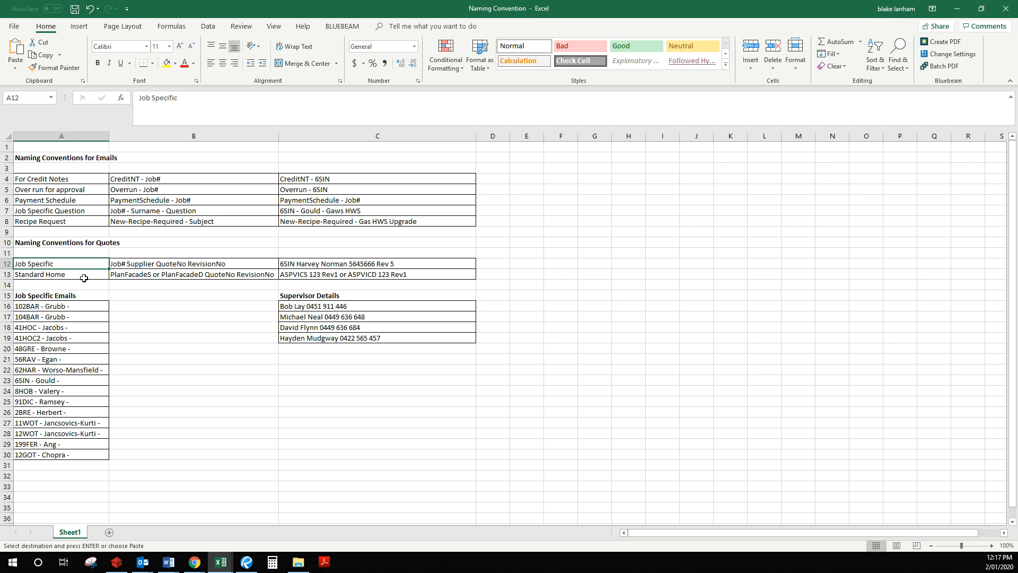
{"action": "left_click", "coordinate": [145, 264]}
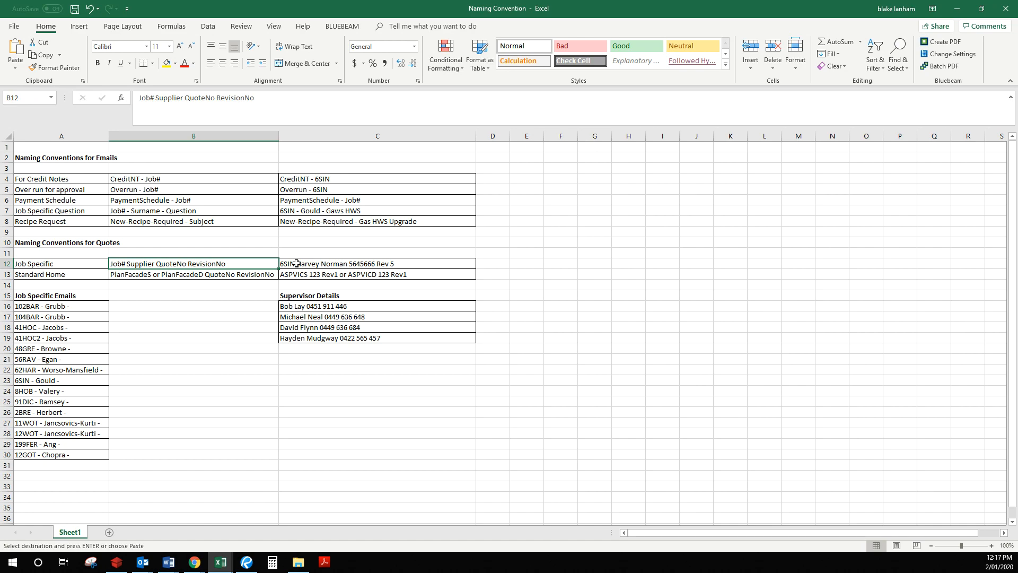
- Look at the bill of quantities and the Quote Register 123 New Job workbook, and return to the Naming Convention workbook
{"action": "left_click", "coordinate": [116, 562]}
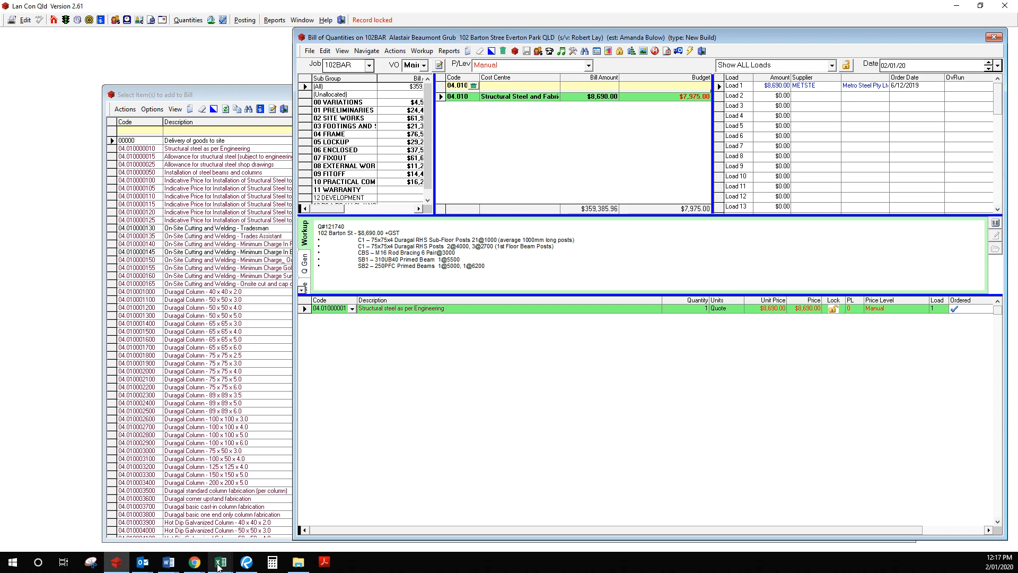
{"action": "mouse_move", "coordinate": [221, 562]}
{"action": "left_click", "coordinate": [285, 512]}
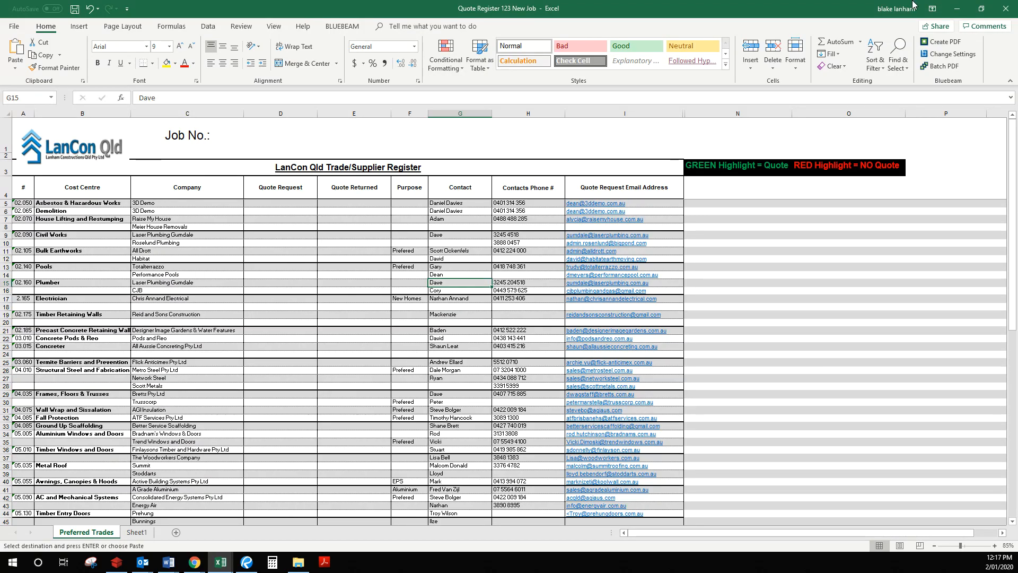
{"action": "left_click", "coordinate": [957, 8]}
{"action": "mouse_move", "coordinate": [221, 562]}
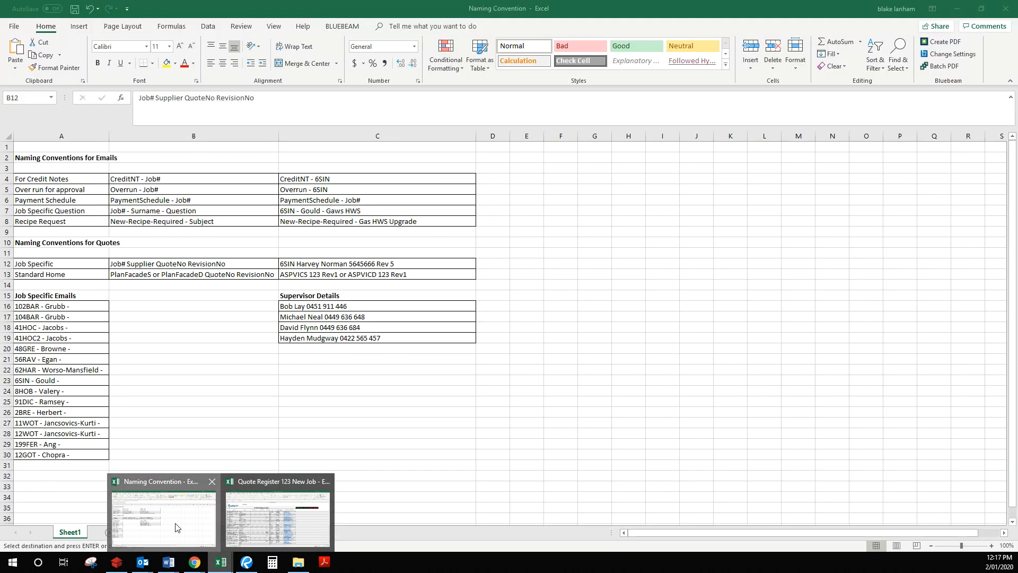
{"action": "left_click", "coordinate": [176, 527]}
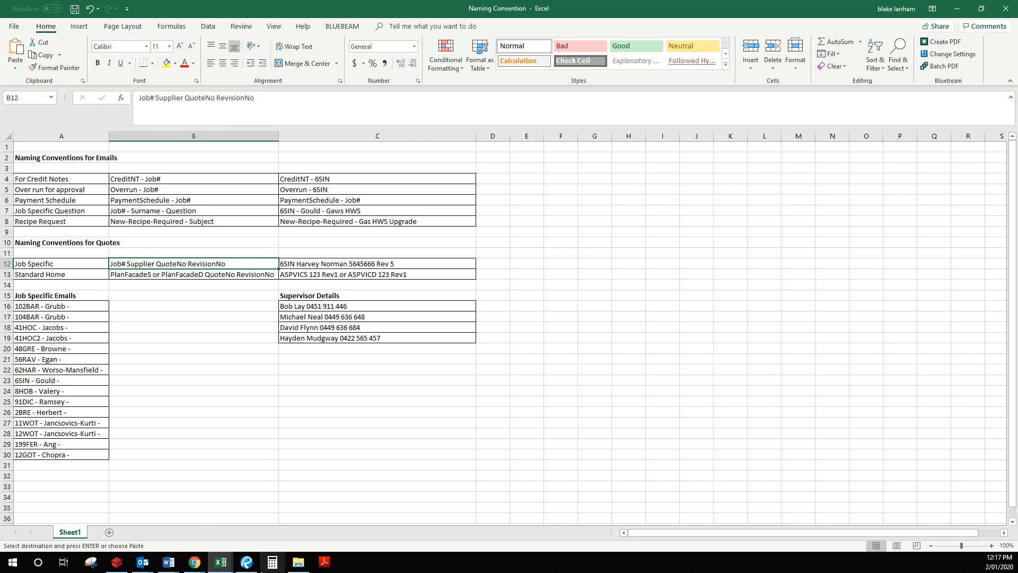
- Switch to File Explorer and compare the 04.010 Structural Steel and Fabrication folder with the quote naming formats behind it
{"action": "left_click", "coordinate": [295, 562]}
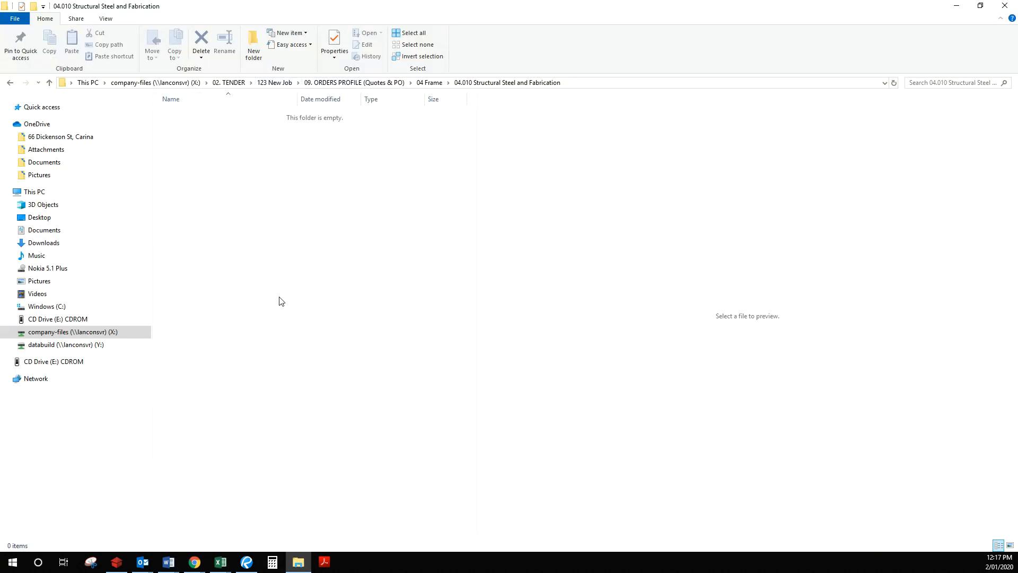
{"action": "left_click", "coordinate": [979, 7]}
{"action": "left_click_drag", "start_coordinate": [607, 64], "coordinate": [770, 296]}
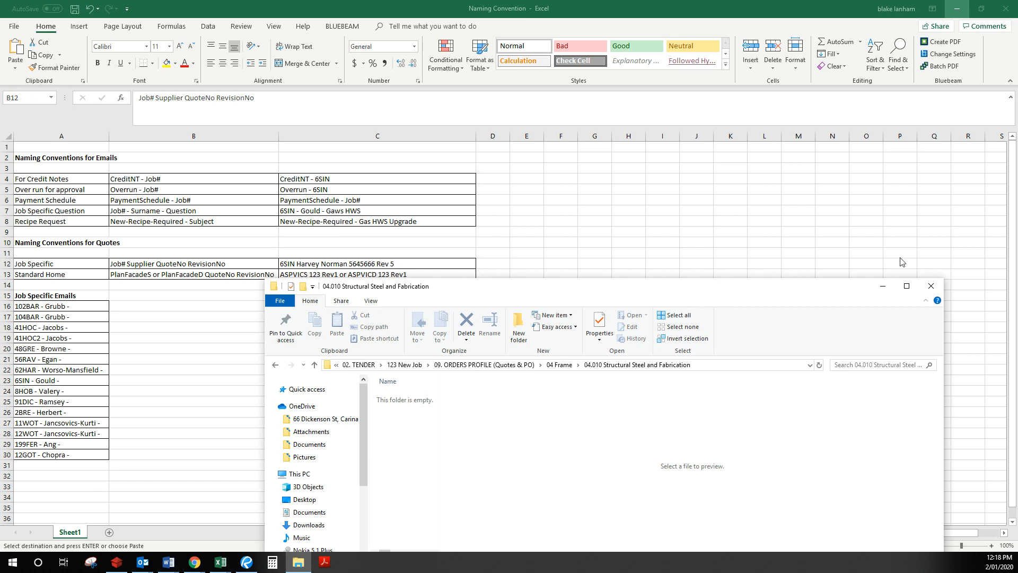
{"action": "left_click", "coordinate": [907, 287]}
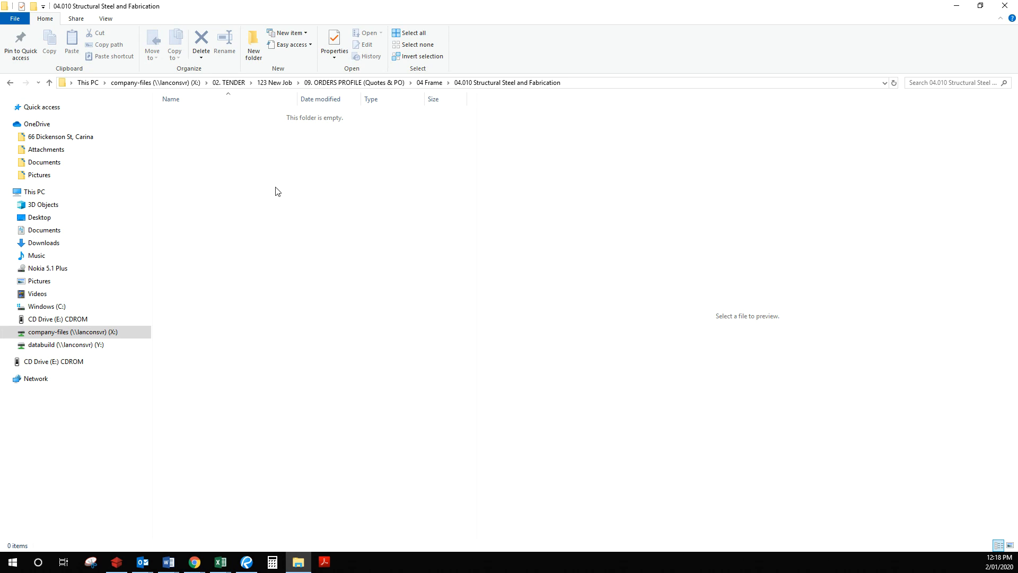
- Create a folder named "Superceed" inside 04.010 Structural Steel and Fabrication and open it
{"action": "left_click", "coordinate": [254, 42]}
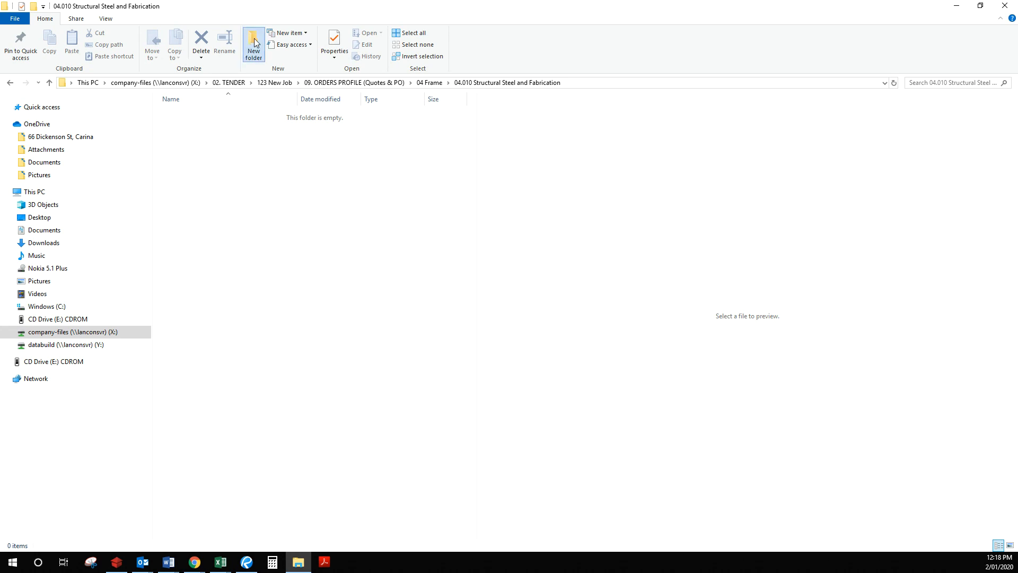
{"action": "type", "text": "S"}
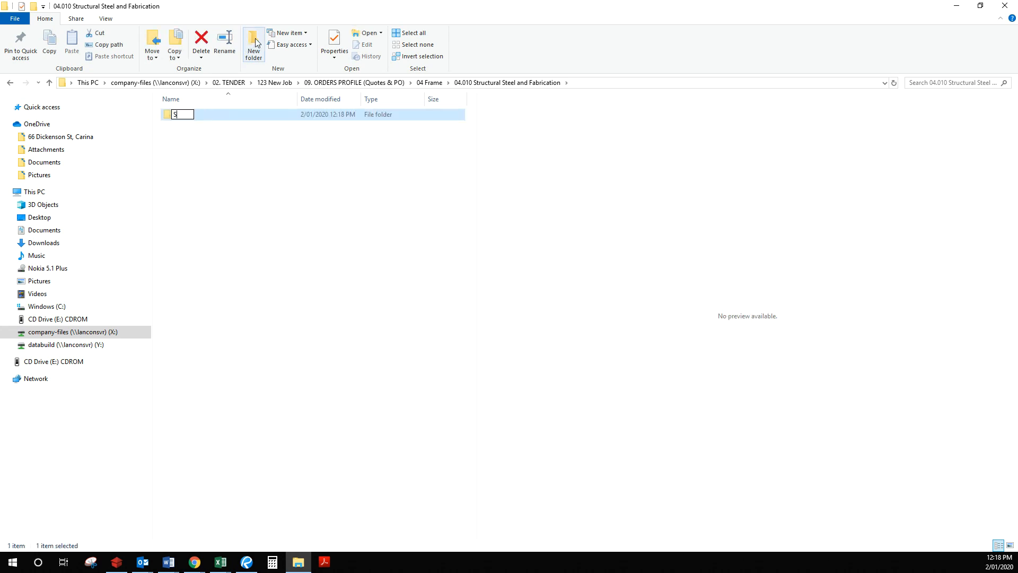
{"action": "type", "text": "uperceed"}
{"action": "key", "text": "Return"}
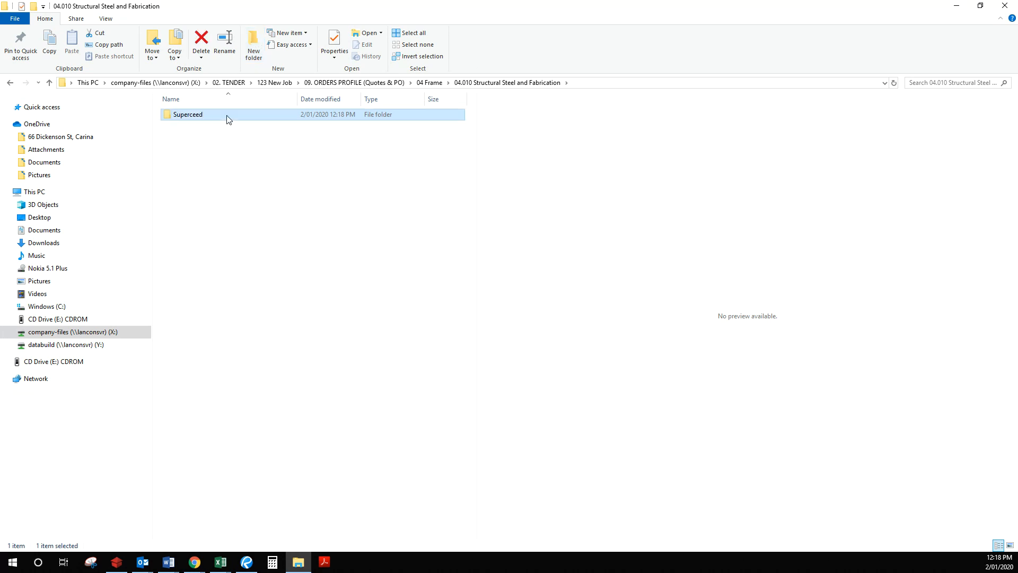
{"action": "left_click", "coordinate": [196, 150]}
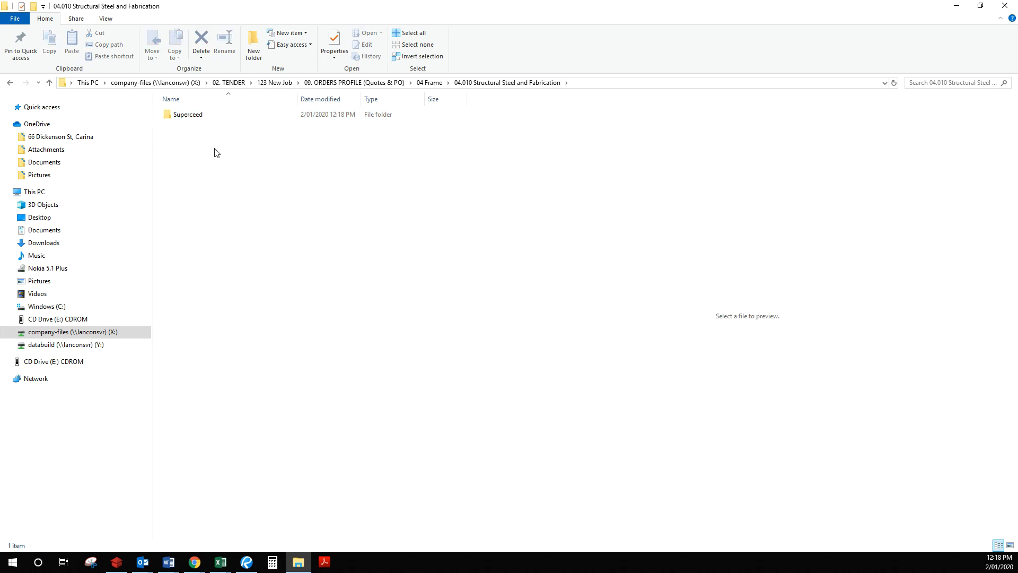
{"action": "double_click", "coordinate": [202, 117]}
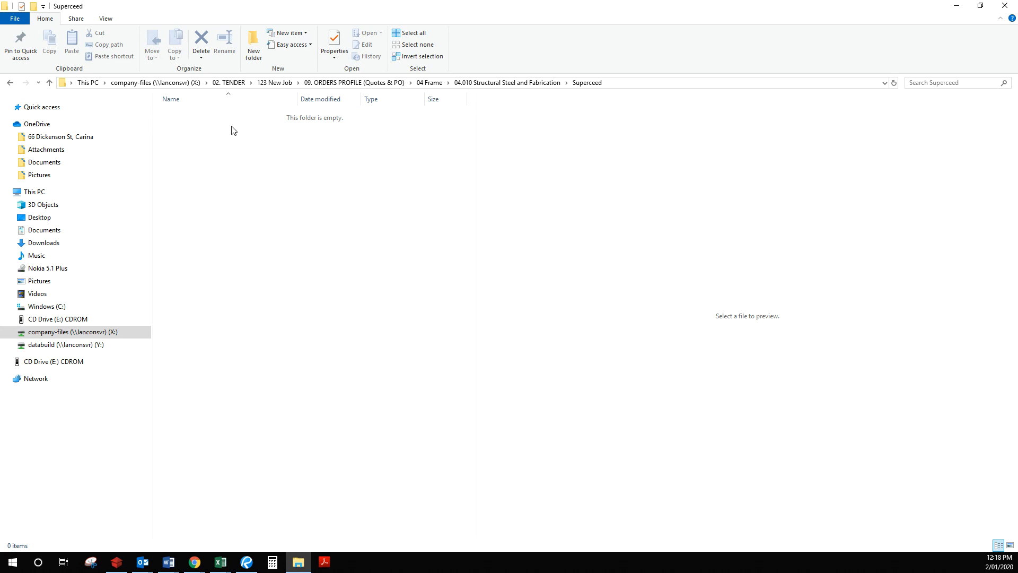
- Check the 04.010 structural steel entry in the 102BAR bill of quantities and return to the 04.010 Structural Steel and Fabrication folder
{"action": "left_click", "coordinate": [956, 5]}
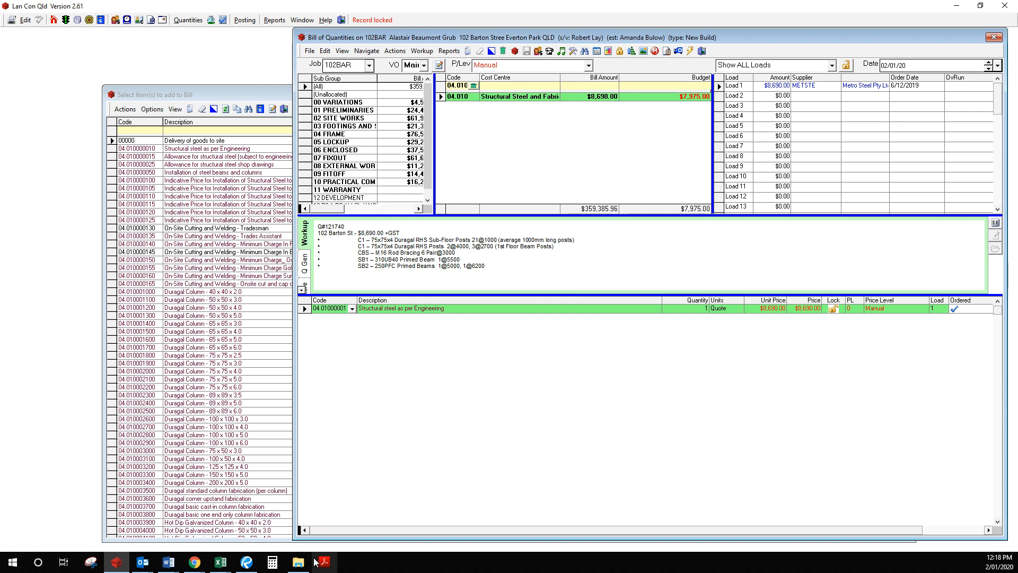
{"action": "left_click", "coordinate": [298, 562]}
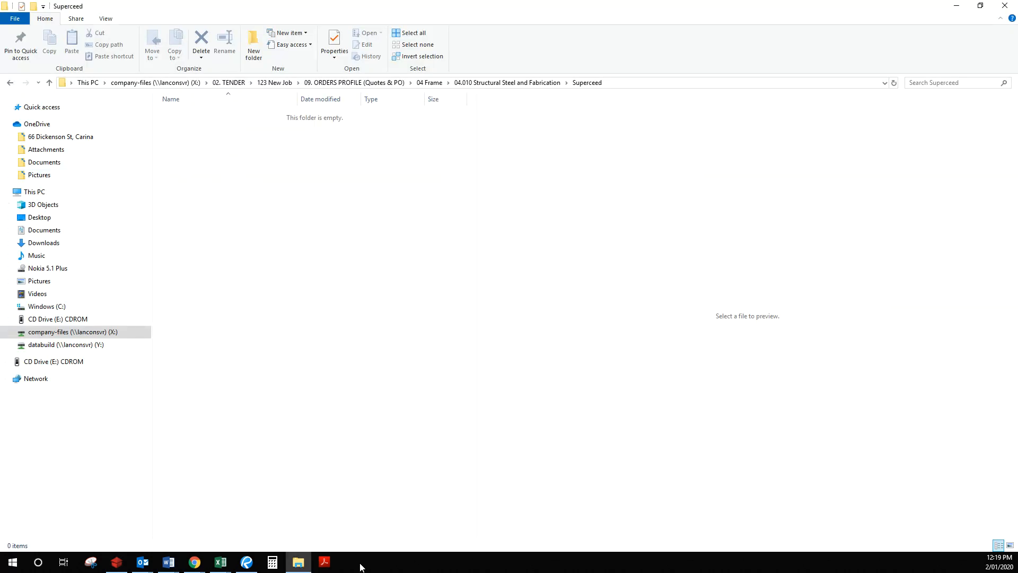
{"action": "left_click", "coordinate": [116, 562]}
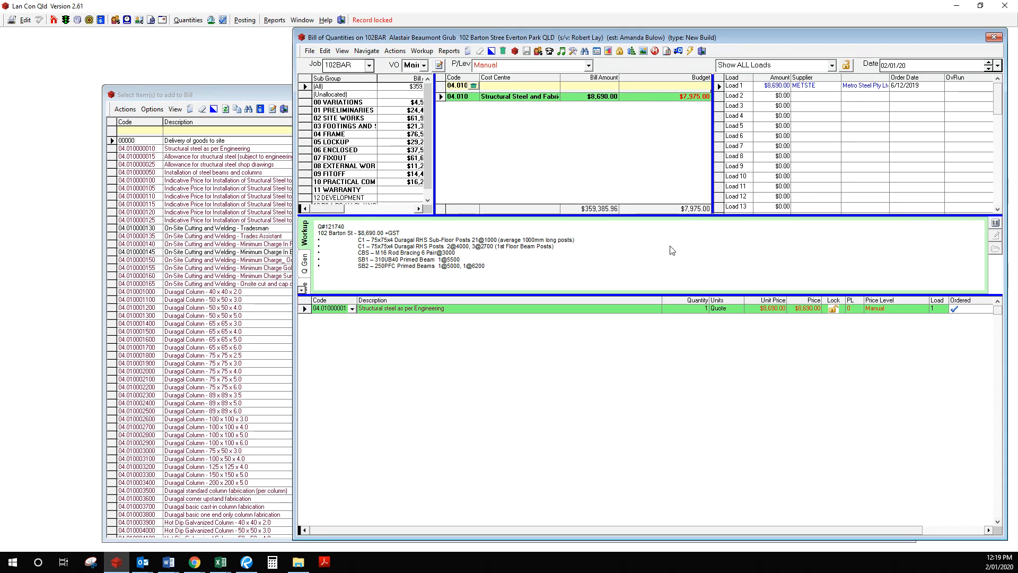
{"action": "left_click", "coordinate": [298, 562]}
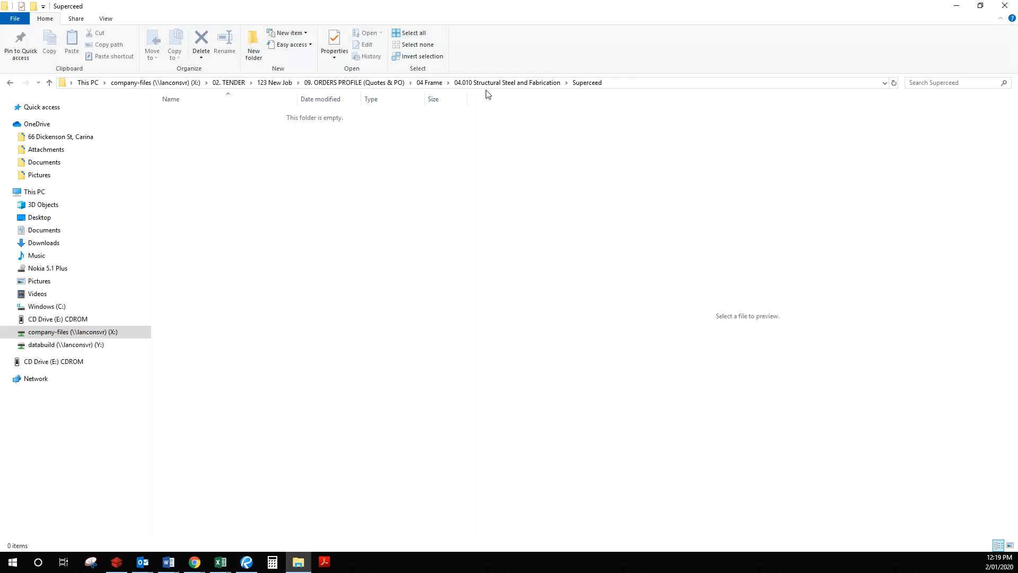
{"action": "left_click", "coordinate": [489, 83]}
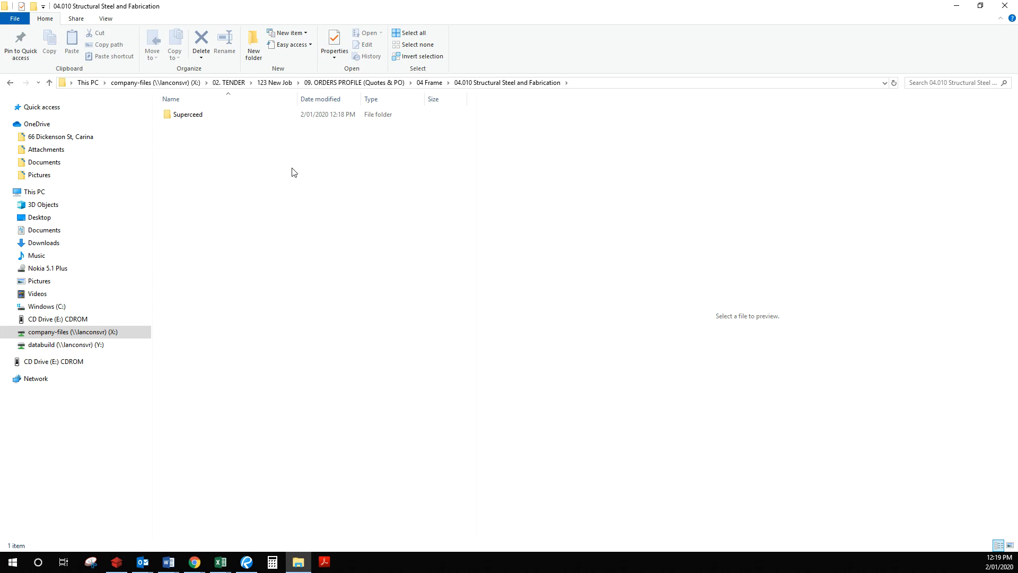
{"action": "left_click", "coordinate": [117, 562]}
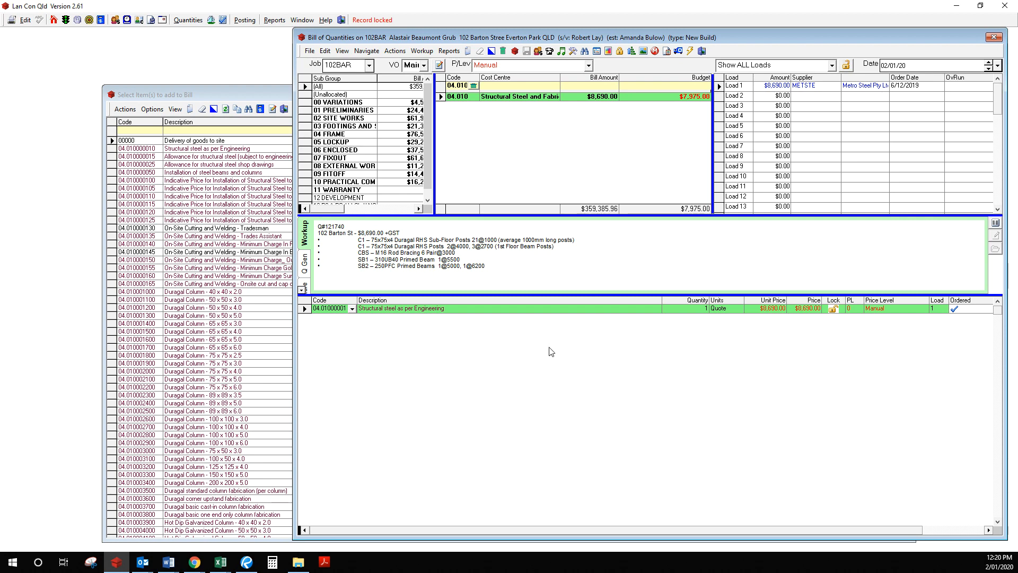
{"action": "left_click", "coordinate": [957, 5]}
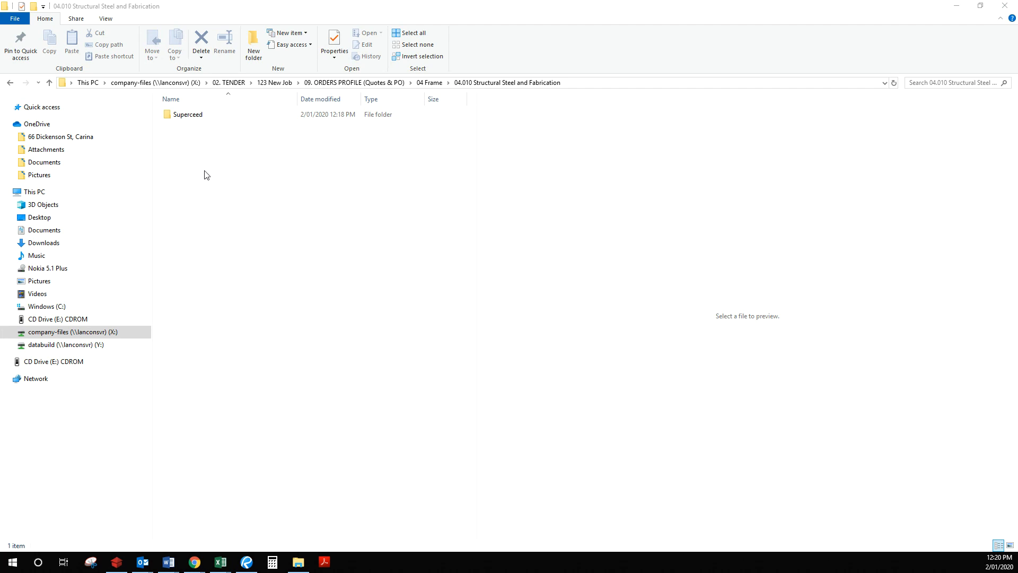
- Look inside the Superceed folder and go back up to the "04 Frame" folder
{"action": "double_click", "coordinate": [193, 116]}
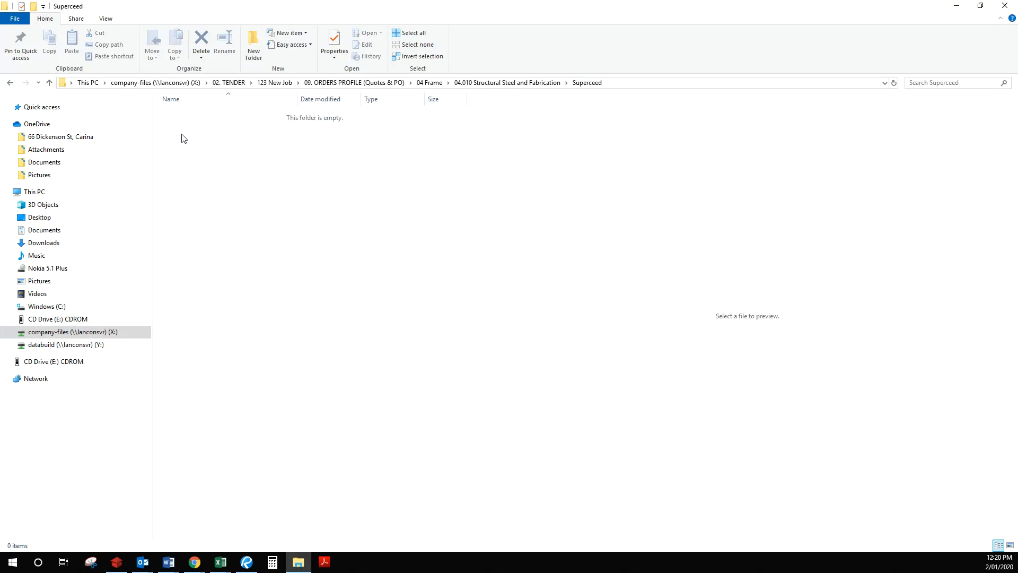
{"action": "left_click", "coordinate": [526, 83]}
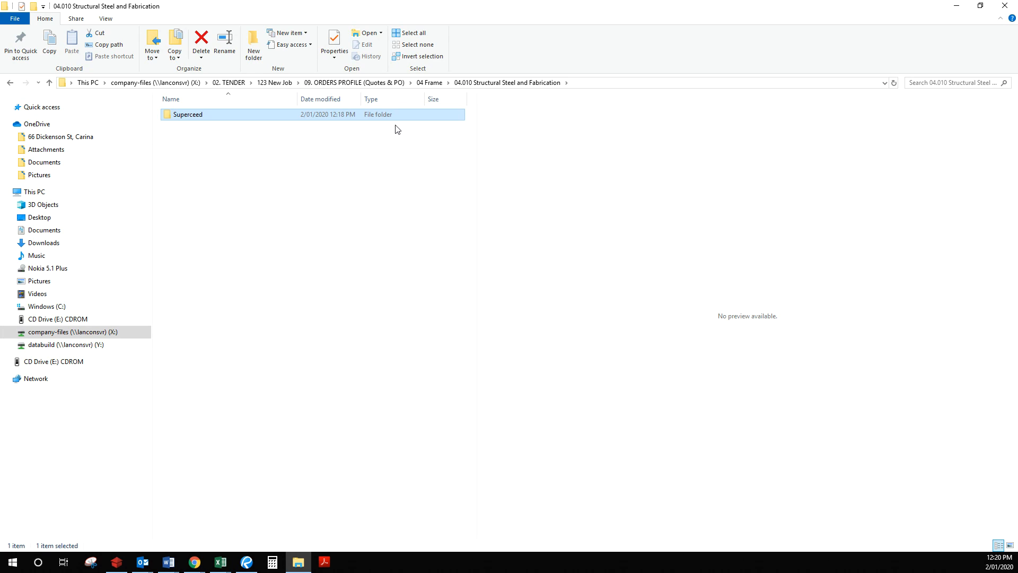
{"action": "left_click", "coordinate": [427, 82]}
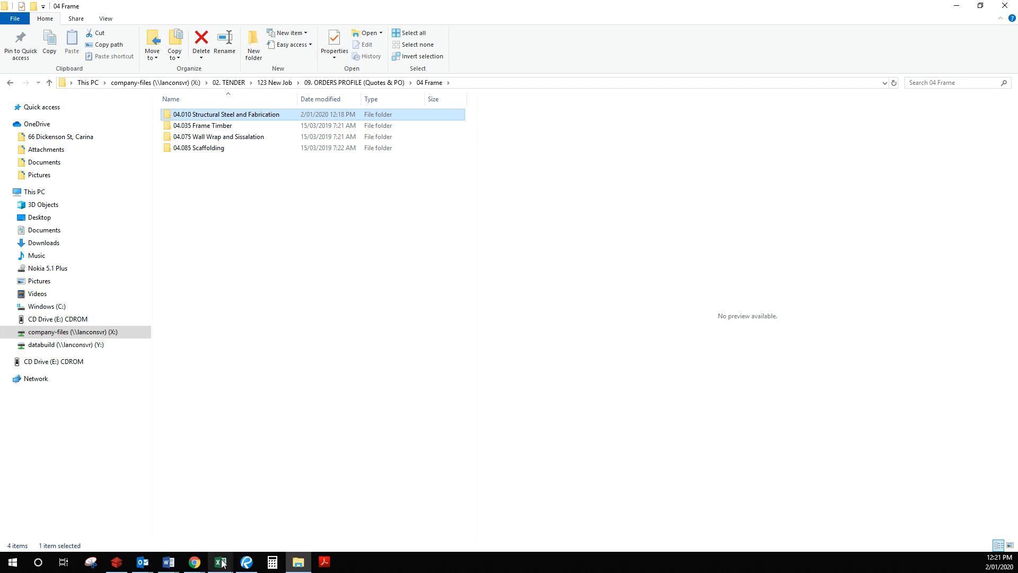
- Review the 04.010 Structural Steel quote wording in Word and the 02.160 plumber quote request message in Outlook
{"action": "left_click", "coordinate": [169, 562]}
{"action": "left_click", "coordinate": [223, 523]}
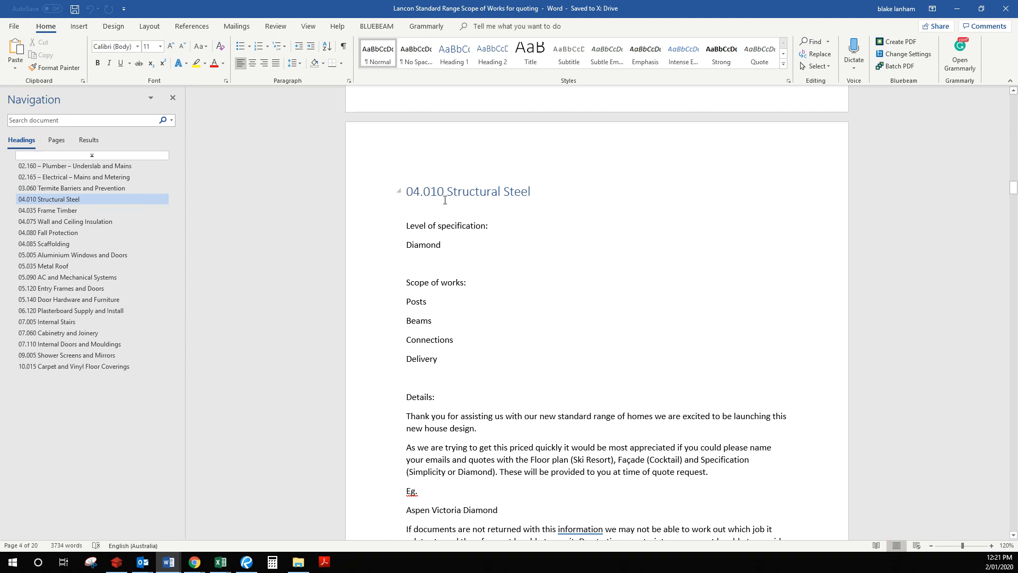
{"action": "scroll", "coordinate": [505, 246], "scroll_direction": "down", "scroll_amount": 3}
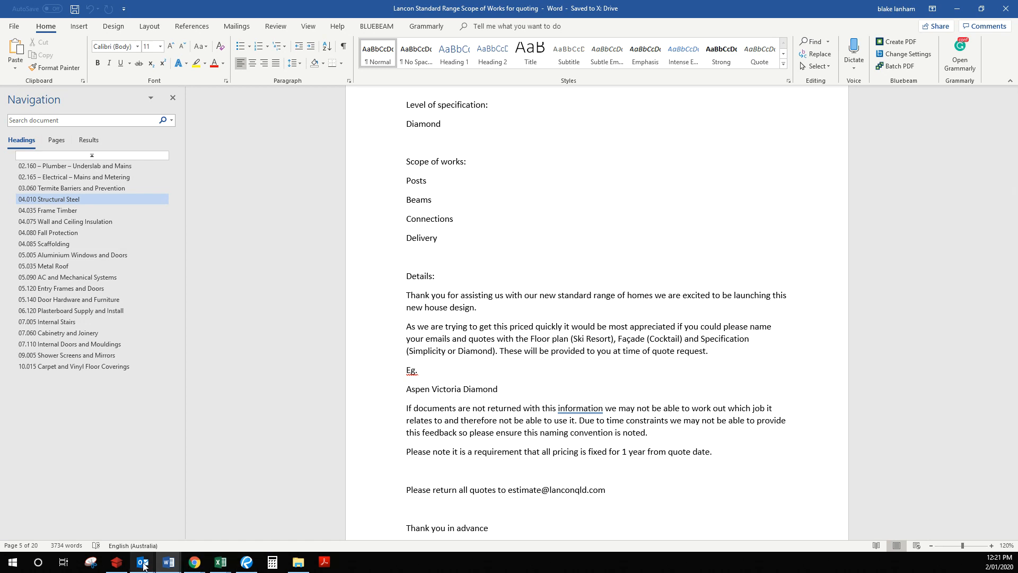
{"action": "mouse_move", "coordinate": [143, 567]}
{"action": "left_click", "coordinate": [337, 518]}
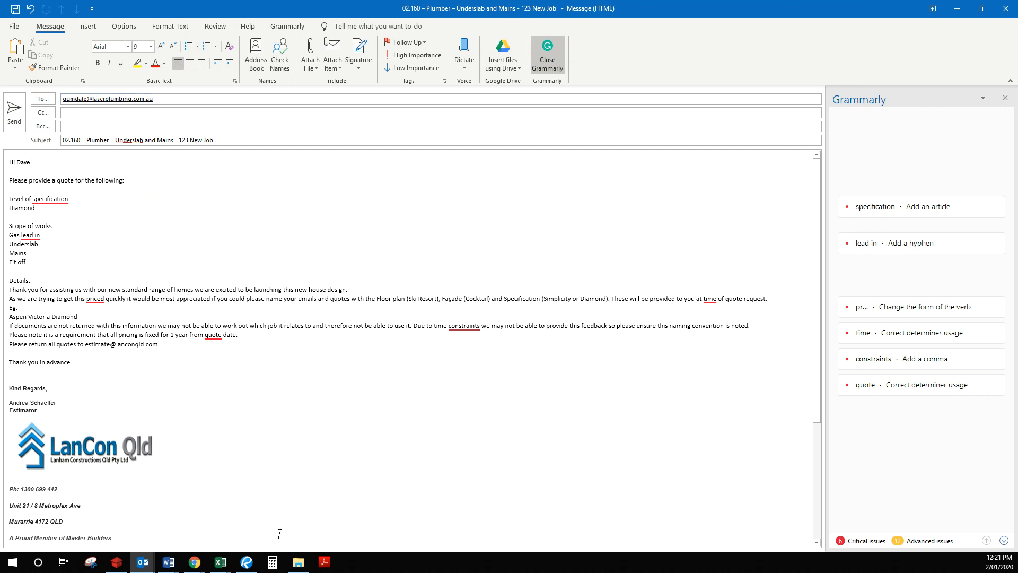
- Switch to the Quote Register 123 New Job workbook and enter "123 New Job" as the job number
{"action": "mouse_move", "coordinate": [221, 563]}
{"action": "left_click", "coordinate": [269, 508]}
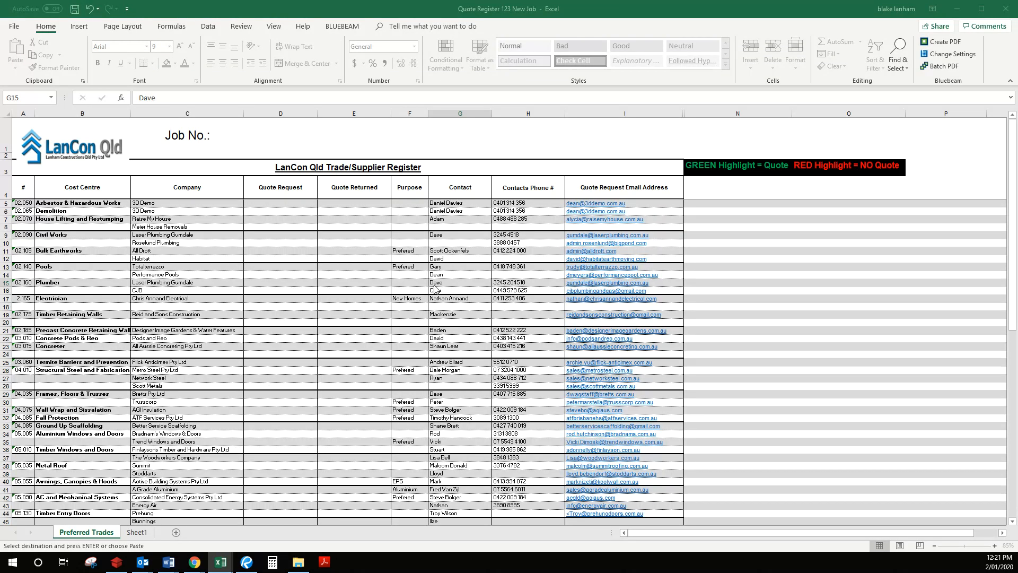
{"action": "left_click", "coordinate": [288, 126]}
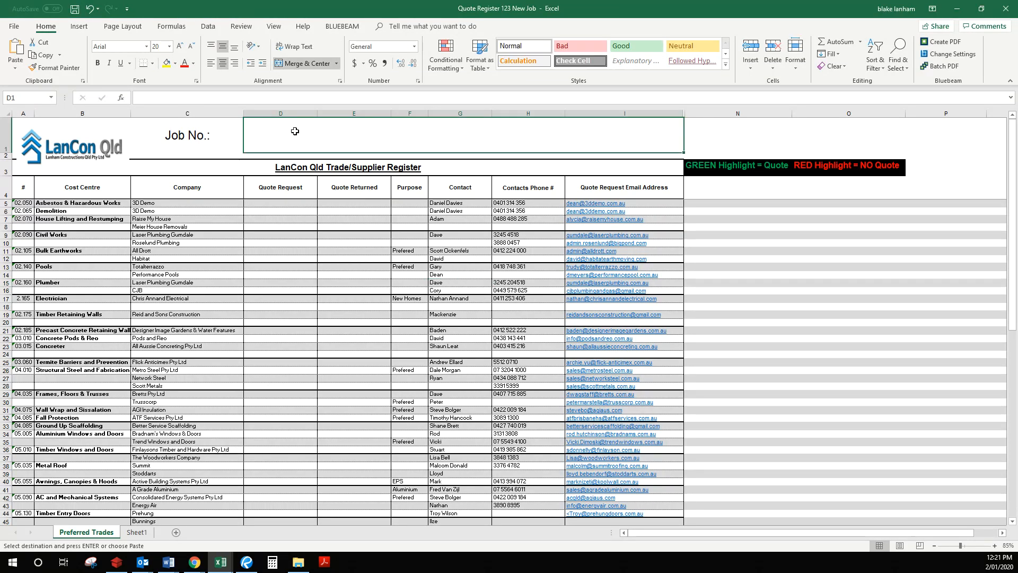
{"action": "type", "text": "123"}
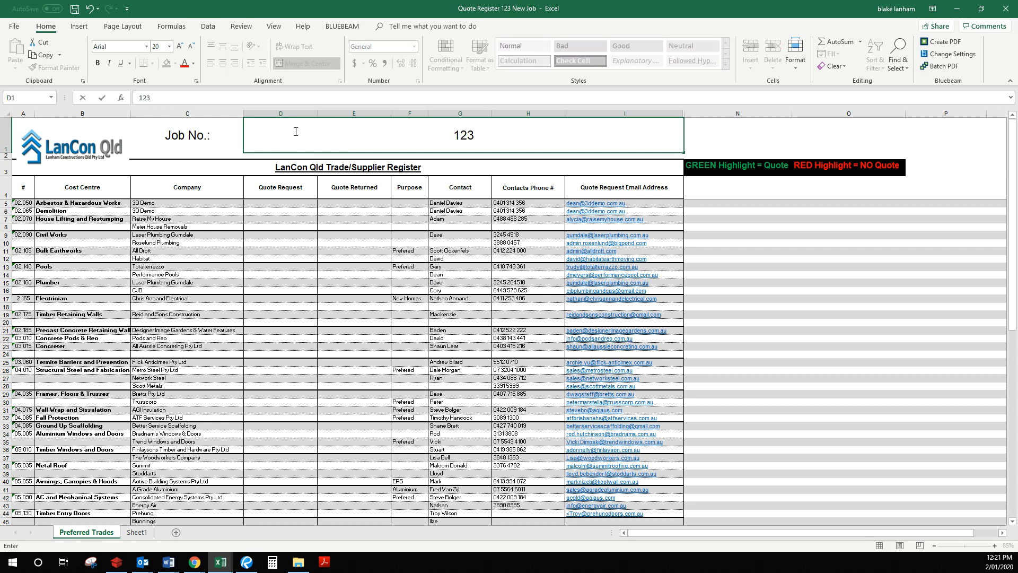
{"action": "type", "text": " New Job"}
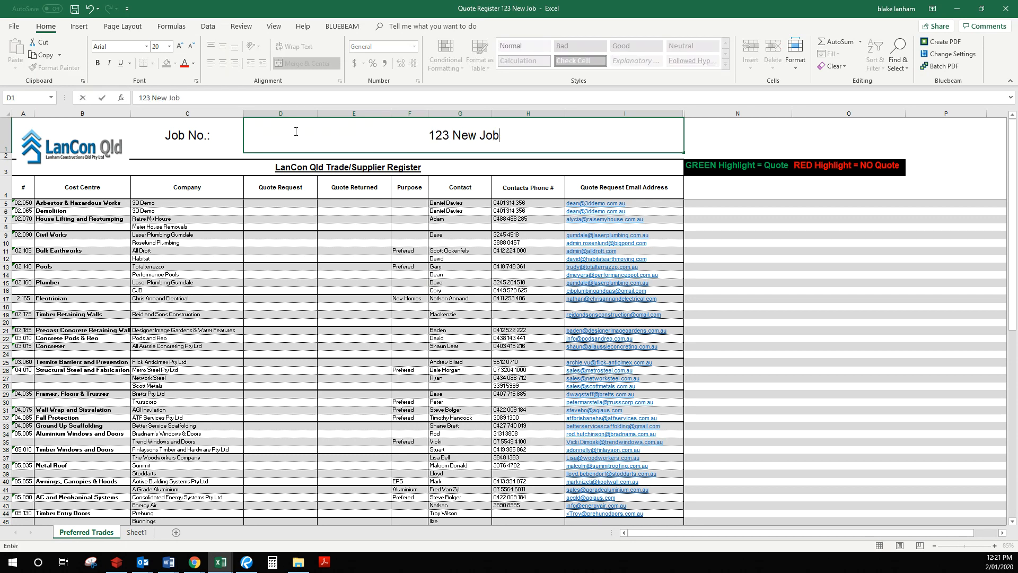
{"action": "key", "text": "Return"}
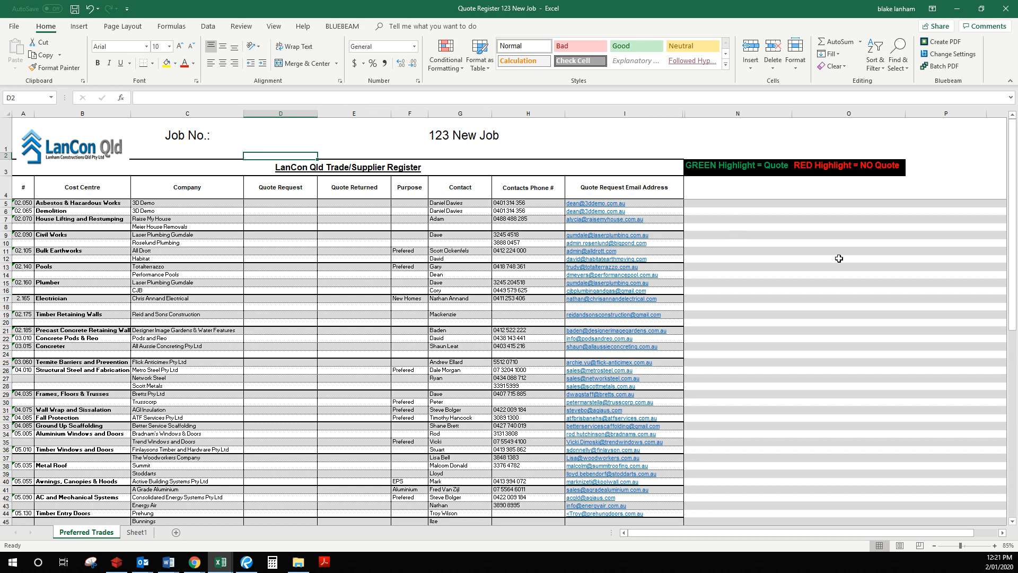
- Add a follow-up note in N5 beside the Asbestos & Hazardous Works supplier: contact spoken to 23/5, "will send quote next week"
{"action": "left_click", "coordinate": [717, 203]}
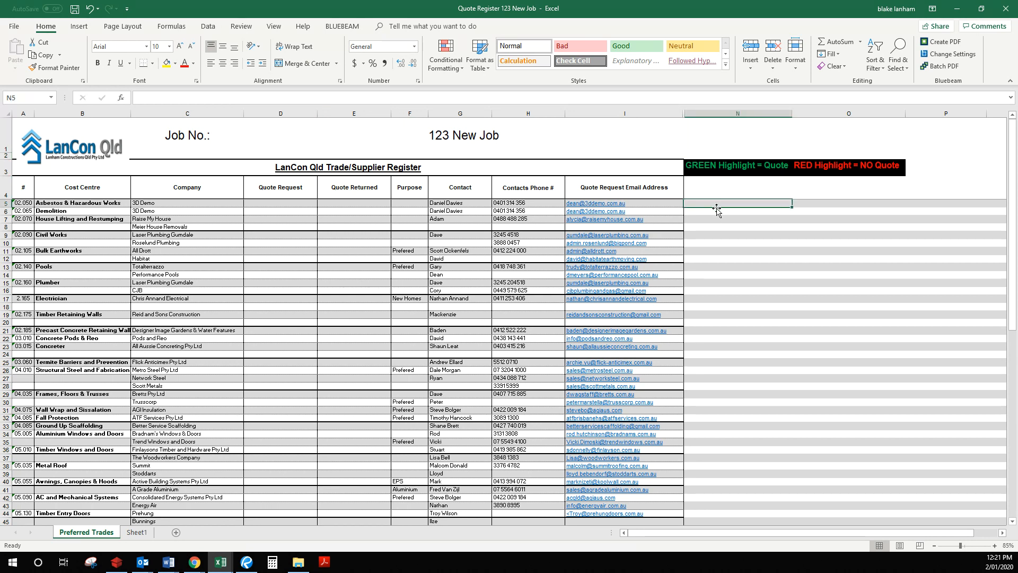
{"action": "type", "text": "Spoke to"}
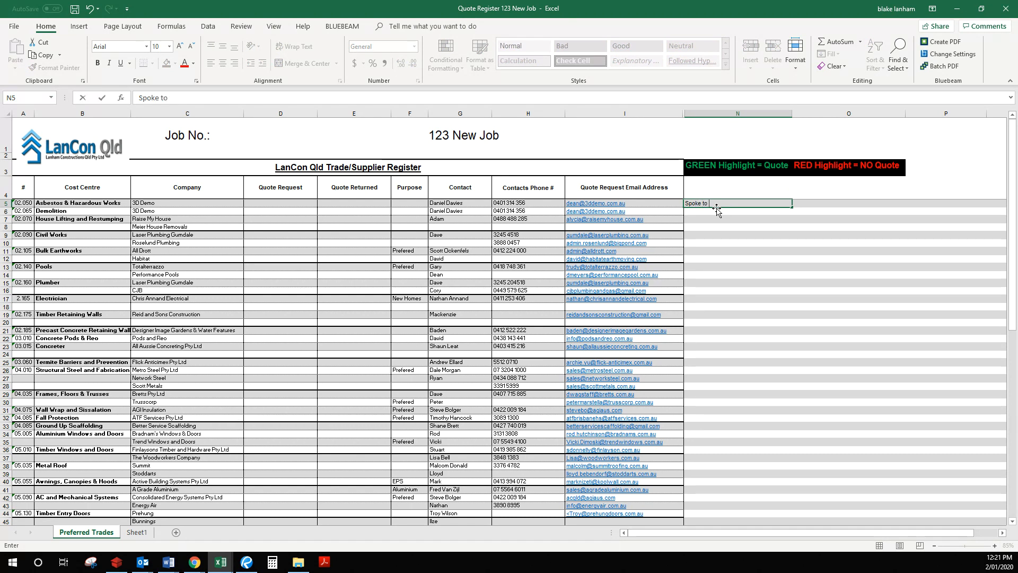
{"action": "type", "text": " Bob 23"}
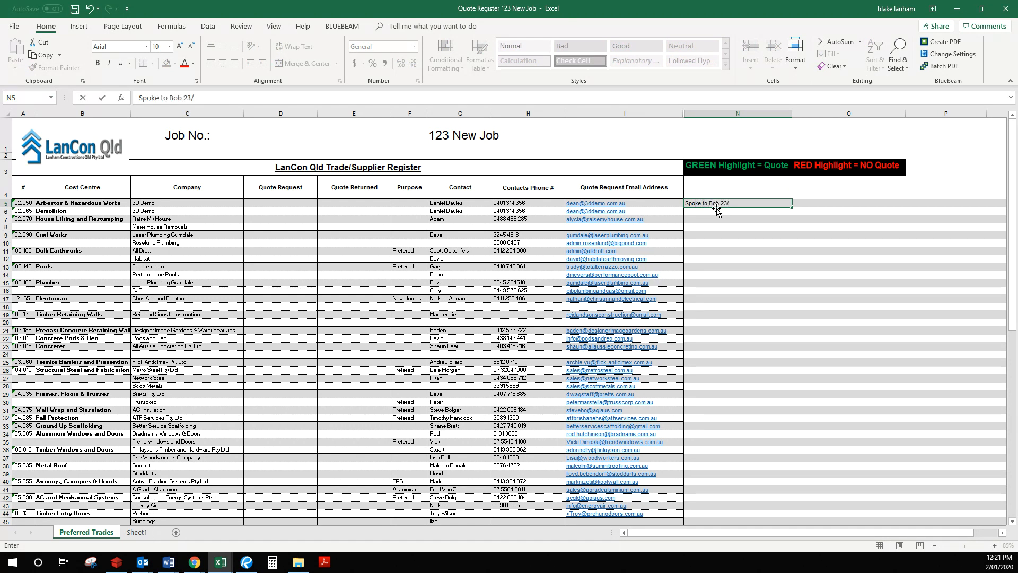
{"action": "type", "text": "/5 will send quote next week"}
{"action": "key", "text": "Return"}
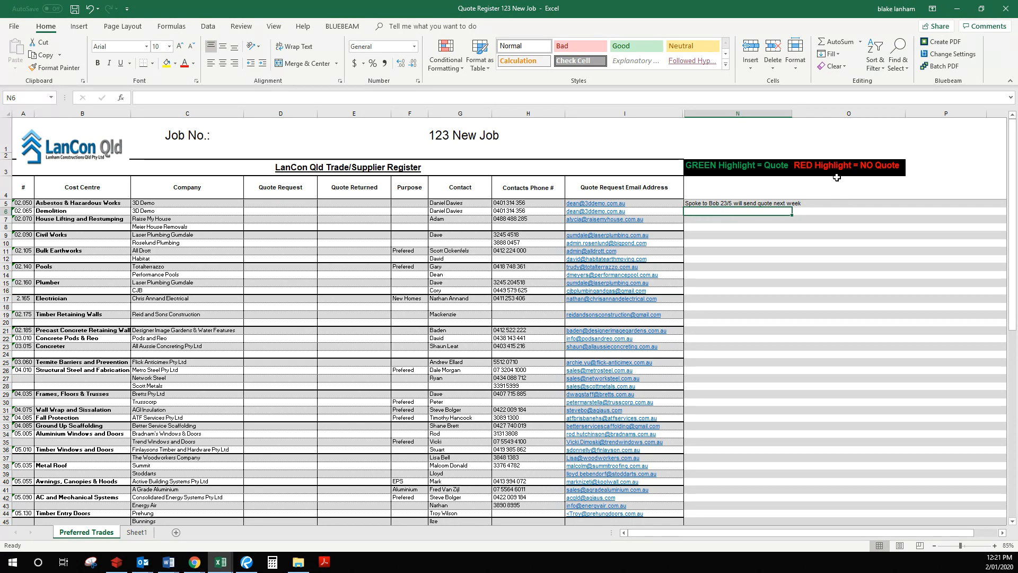
{"action": "left_click", "coordinate": [708, 204]}
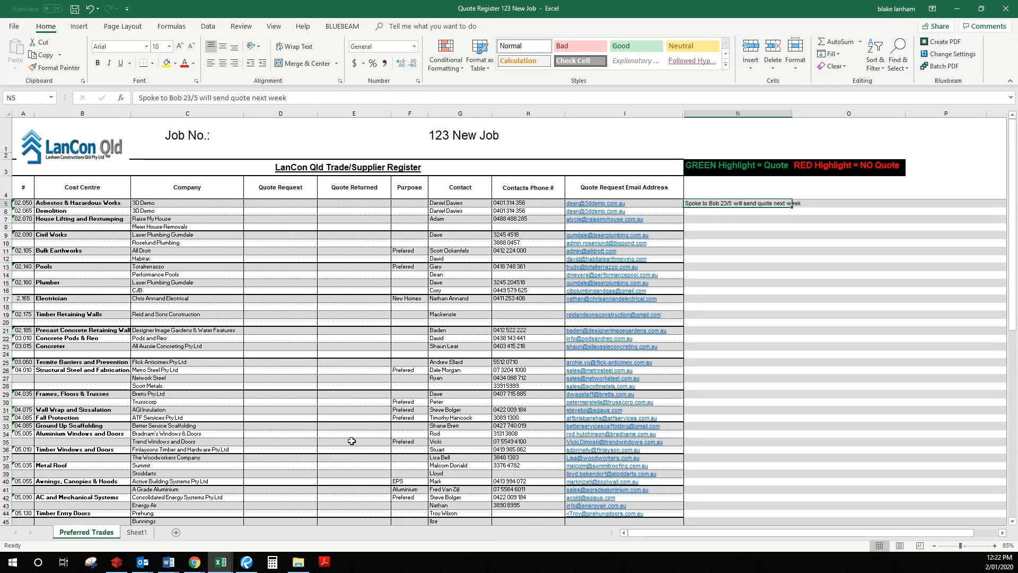
- Switch to File Explorer and look inside the 04.010 Structural Steel and Fabrication folder by way of 09. ORDERS PROFILE
{"action": "left_click", "coordinate": [298, 562]}
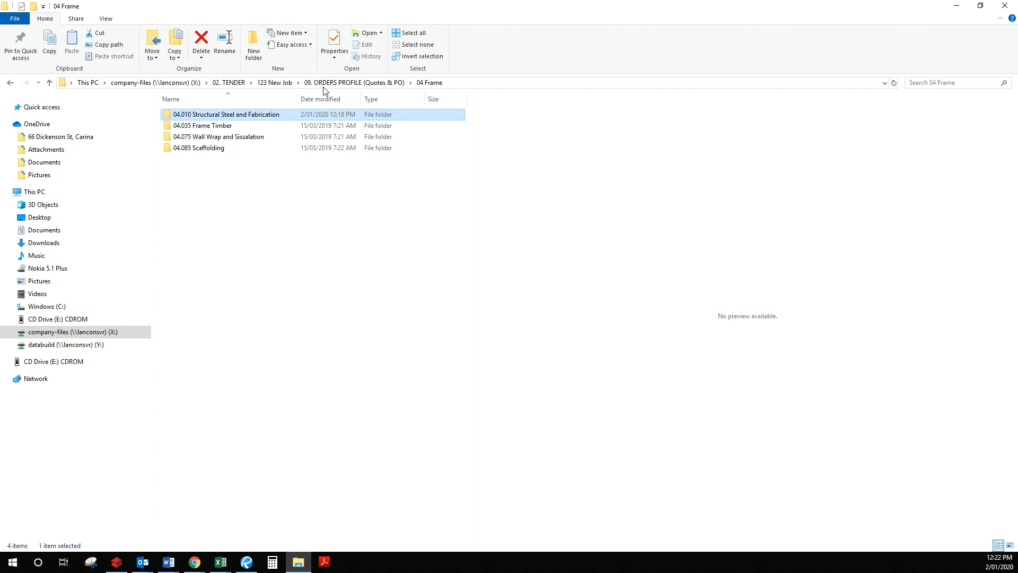
{"action": "left_click", "coordinate": [342, 83]}
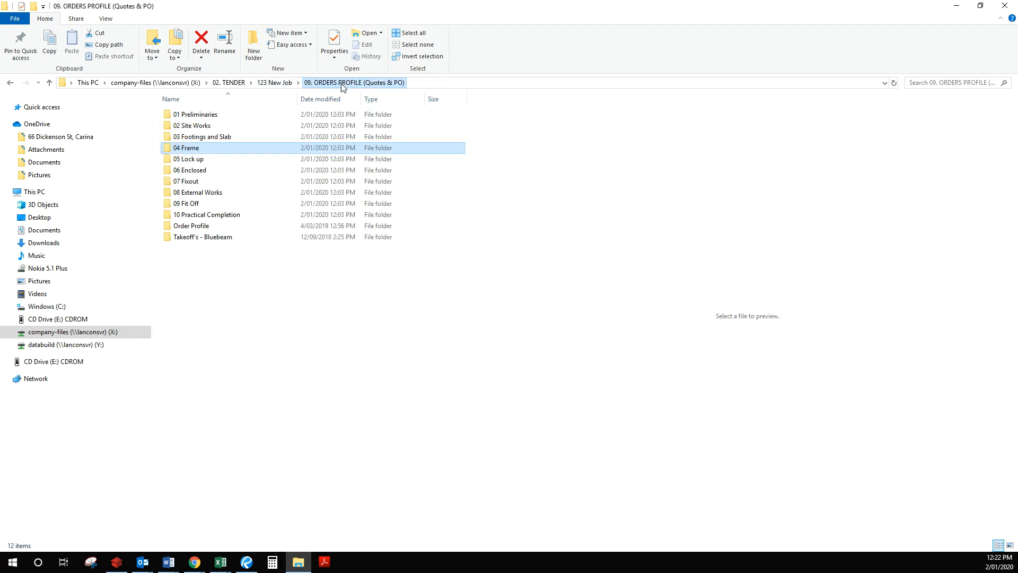
{"action": "double_click", "coordinate": [244, 146]}
{"action": "double_click", "coordinate": [217, 117]}
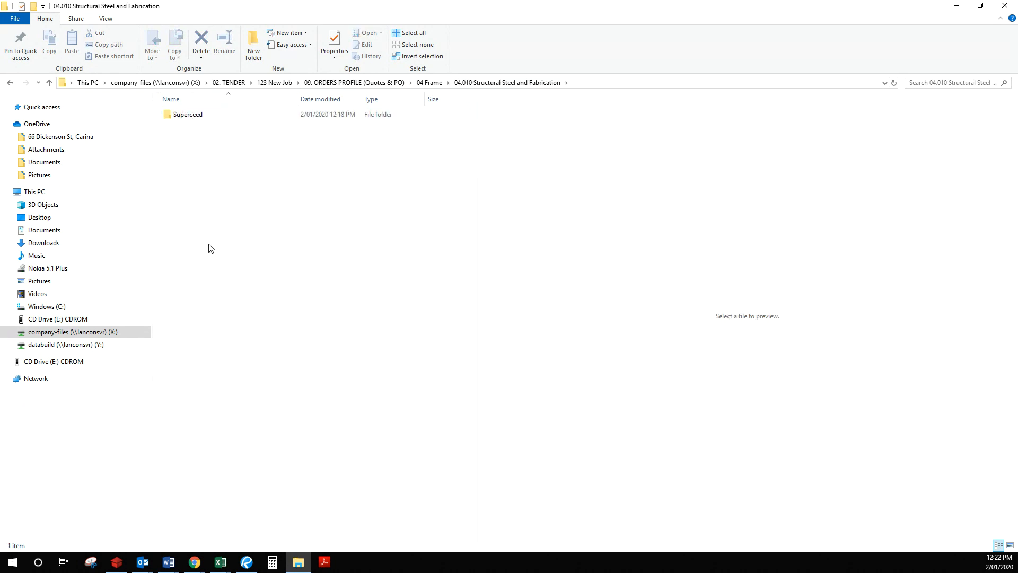
- Look inside "Tender Documents - Plans etc" under the job's 14. TENDER DOCUMENTS & INFORMATION folder and return to the parent folder
{"action": "left_click", "coordinate": [274, 82]}
{"action": "left_click", "coordinate": [236, 271]}
{"action": "double_click", "coordinate": [235, 271]}
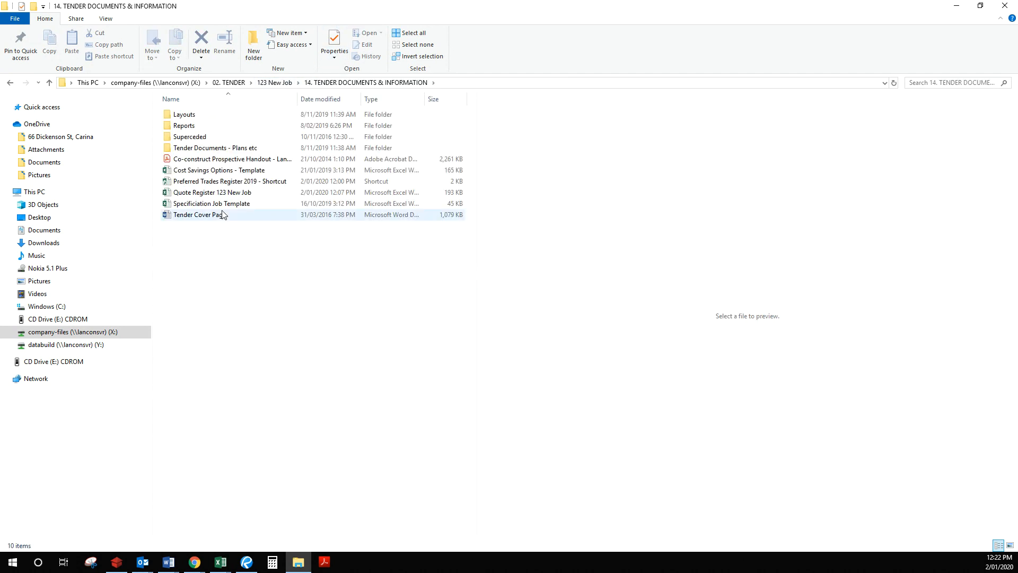
{"action": "left_click", "coordinate": [209, 116]}
{"action": "left_click", "coordinate": [210, 130]}
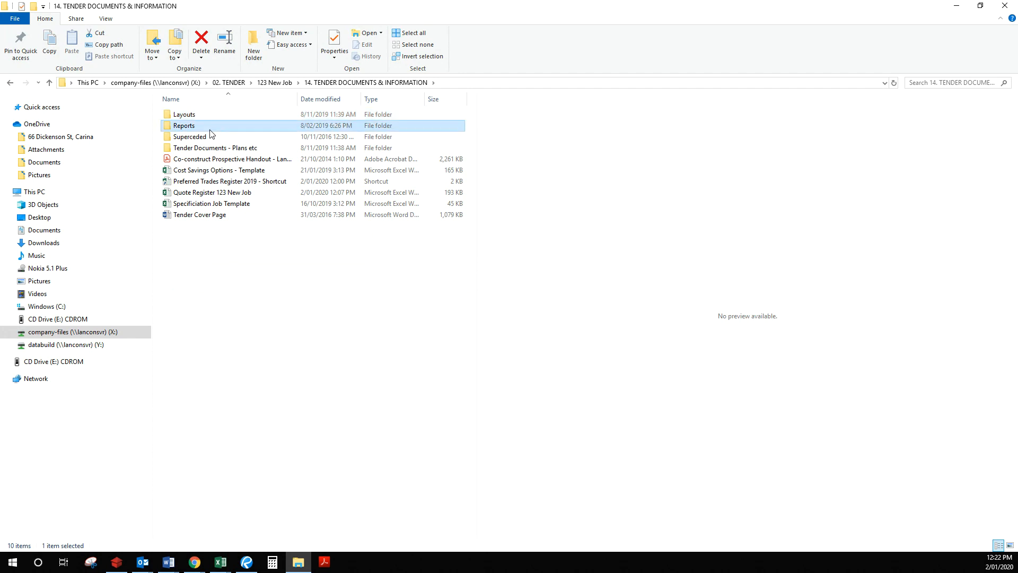
{"action": "double_click", "coordinate": [212, 148]}
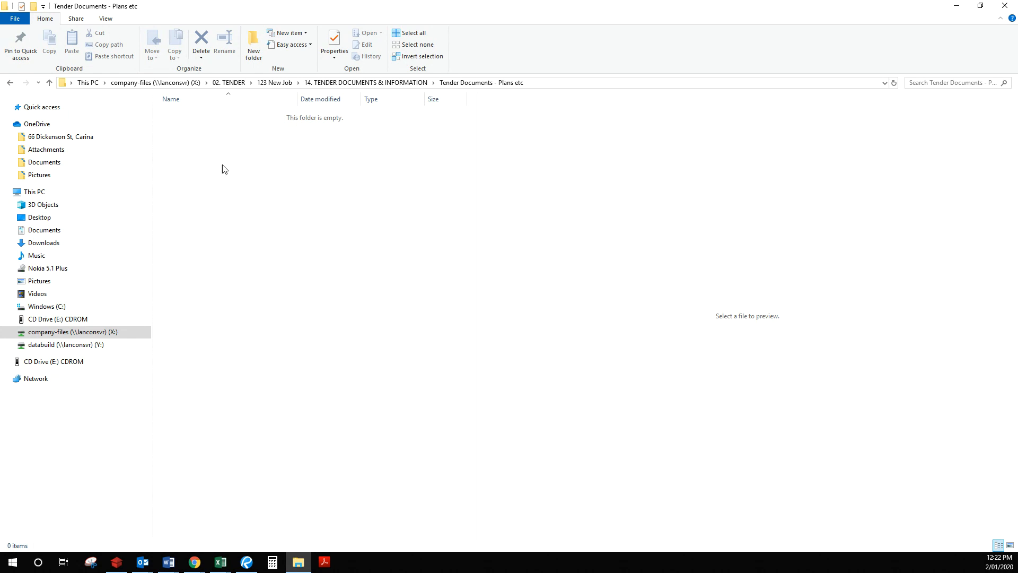
{"action": "left_click", "coordinate": [393, 83]}
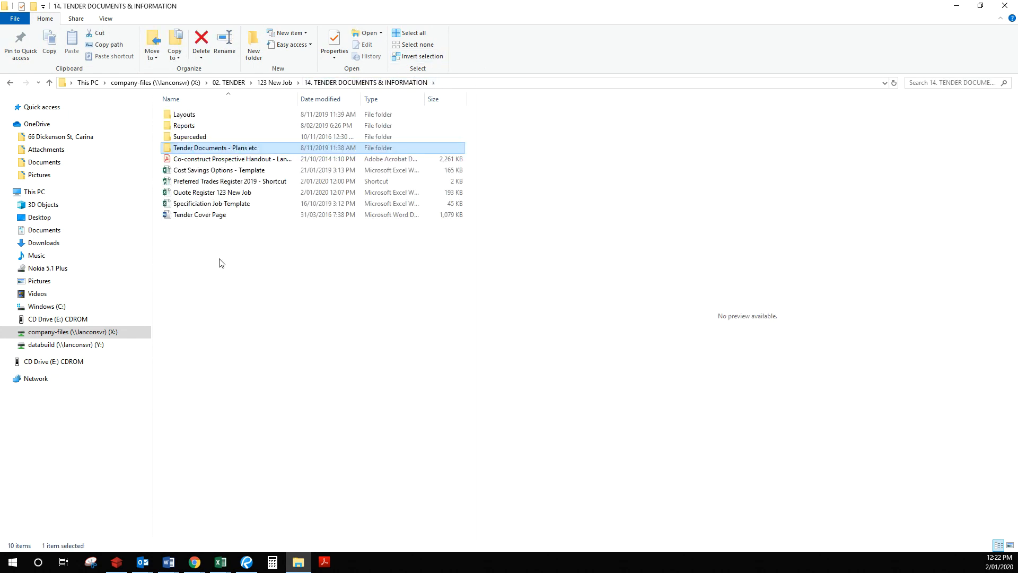
- Preview the Quote Register 123 New Job file and review its trade and supplier list
{"action": "left_click", "coordinate": [222, 204]}
{"action": "left_click", "coordinate": [223, 192]}
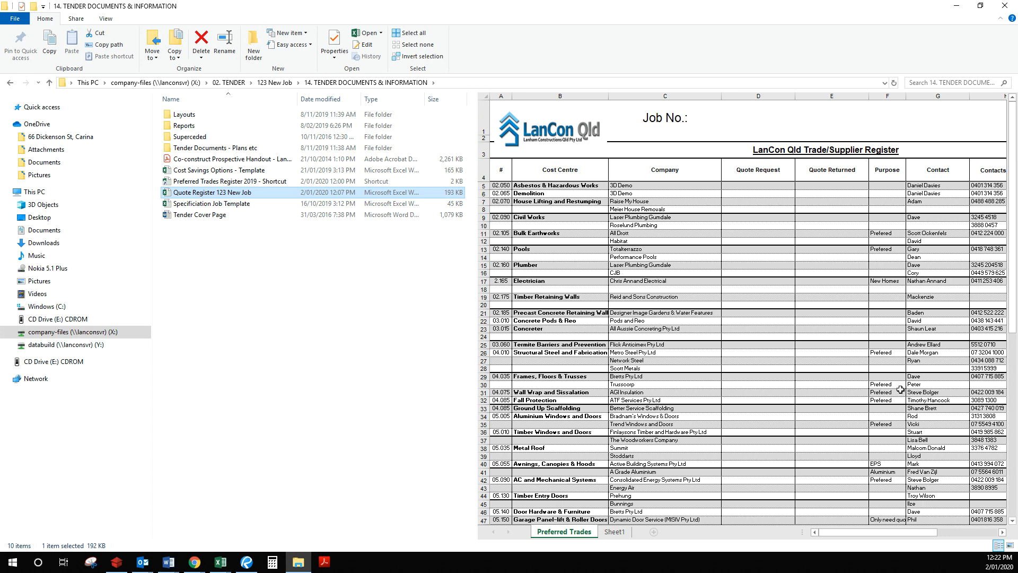
{"action": "scroll", "coordinate": [764, 435], "scroll_direction": "down", "scroll_amount": 1}
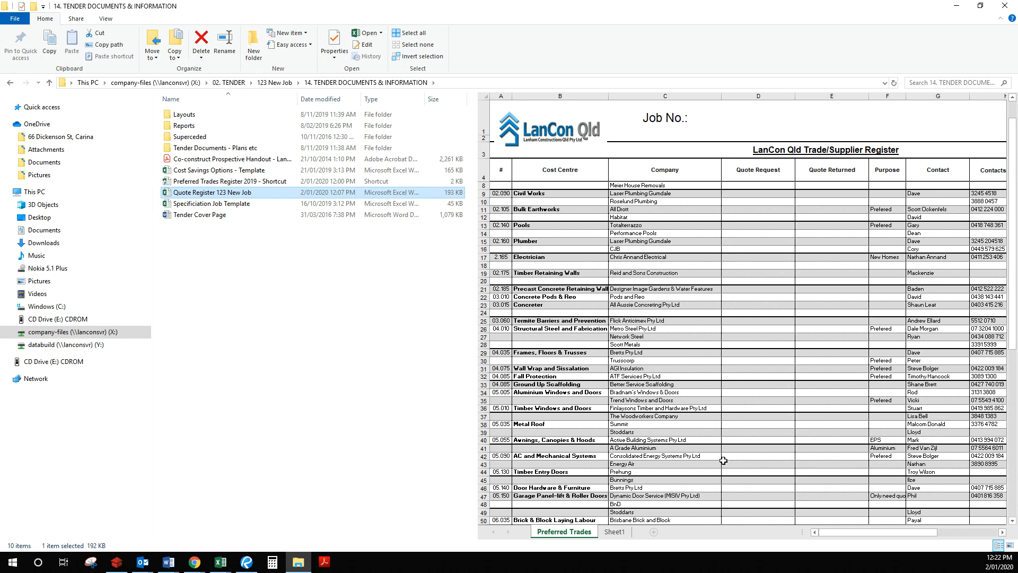
{"action": "scroll", "coordinate": [757, 437], "scroll_direction": "down", "scroll_amount": 6}
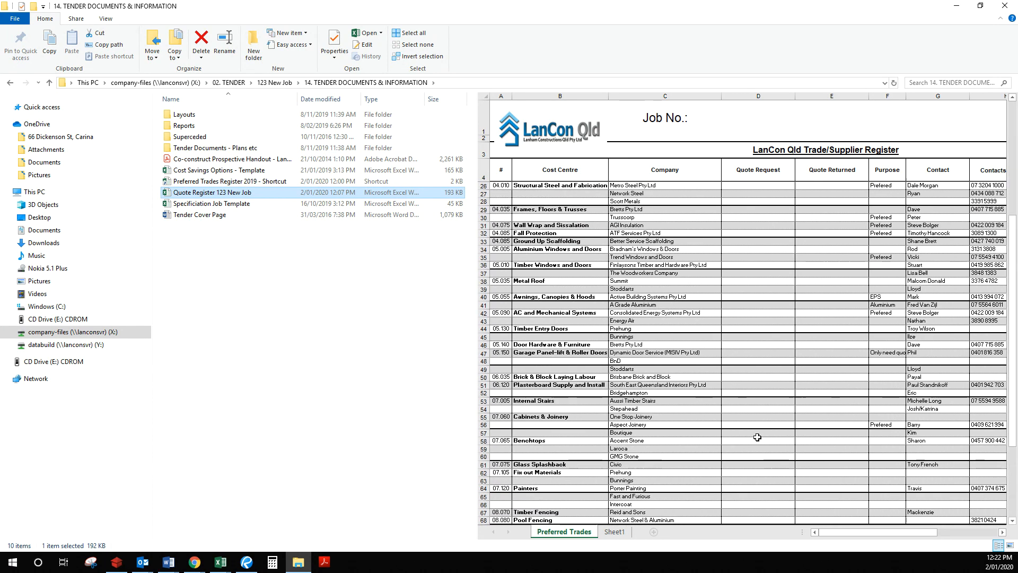
{"action": "scroll", "coordinate": [757, 437], "scroll_direction": "up", "scroll_amount": 7}
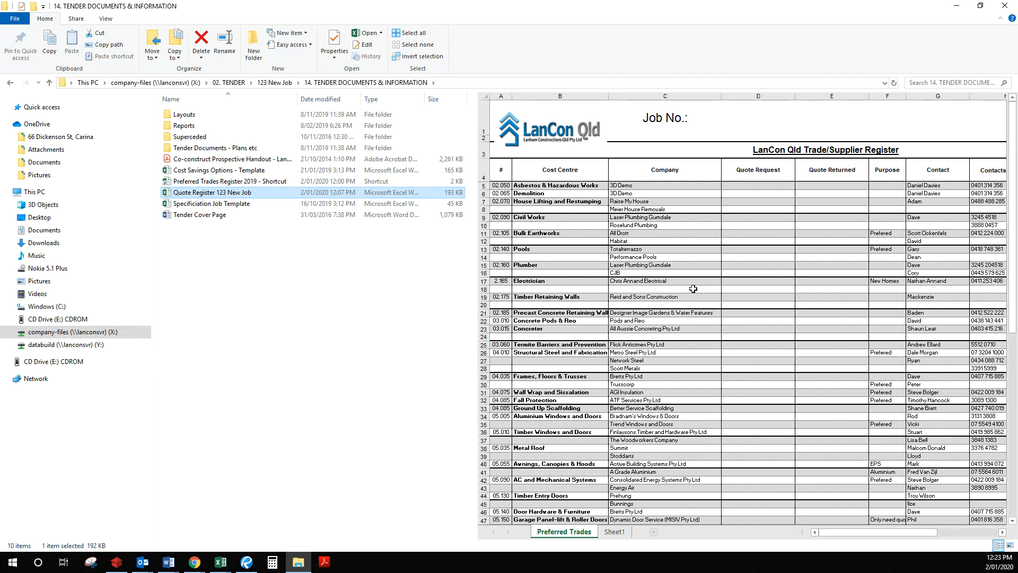
{"action": "scroll", "coordinate": [617, 419], "scroll_direction": "down", "scroll_amount": 2}
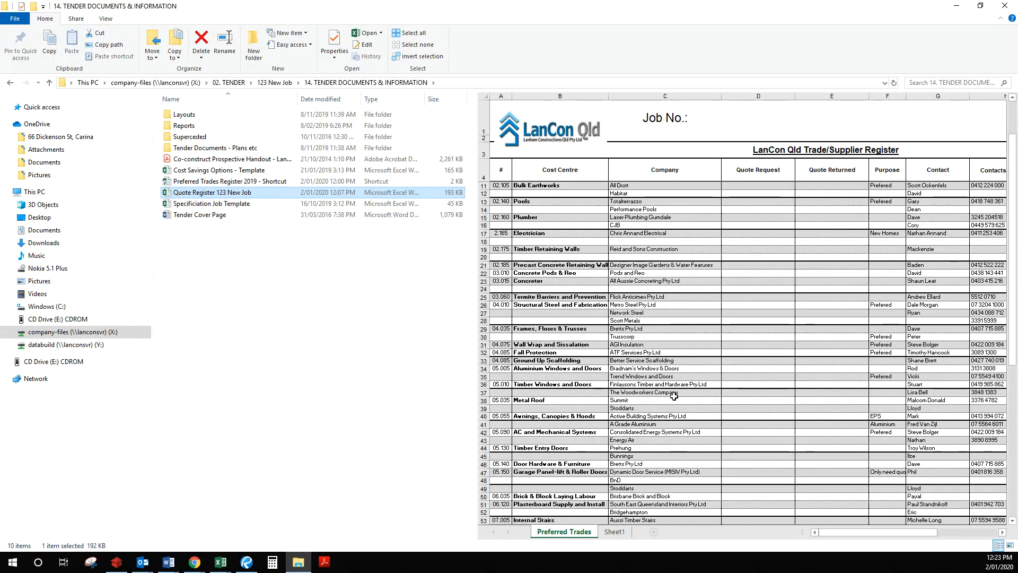
- Switch to Databuild and load job 56RAV in the bill of quantities
{"action": "left_click", "coordinate": [116, 562]}
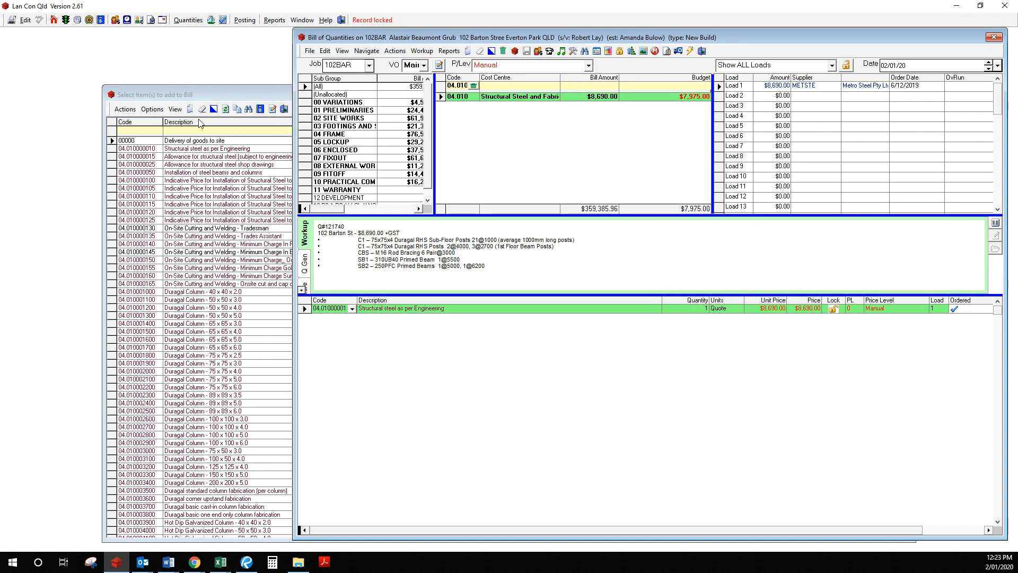
{"action": "left_click", "coordinate": [199, 96]}
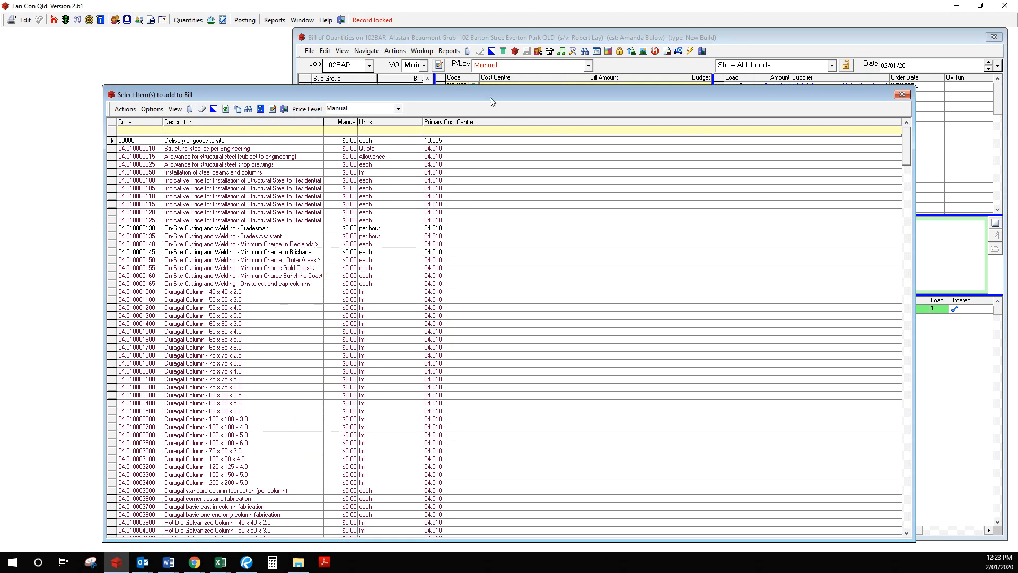
{"action": "left_click", "coordinate": [501, 35]}
{"action": "double_click", "coordinate": [357, 65]}
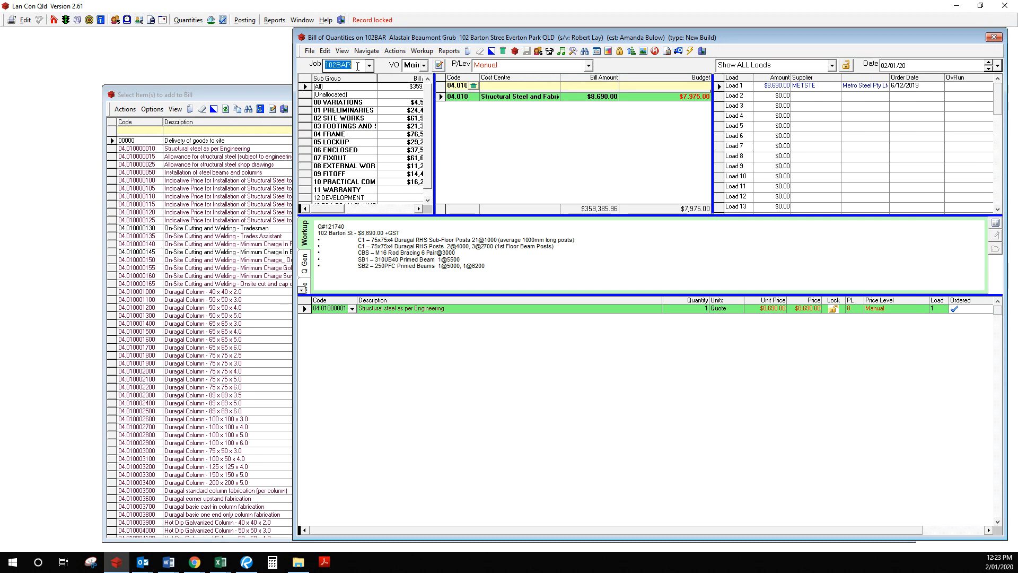
{"action": "type", "text": "56RAV"}
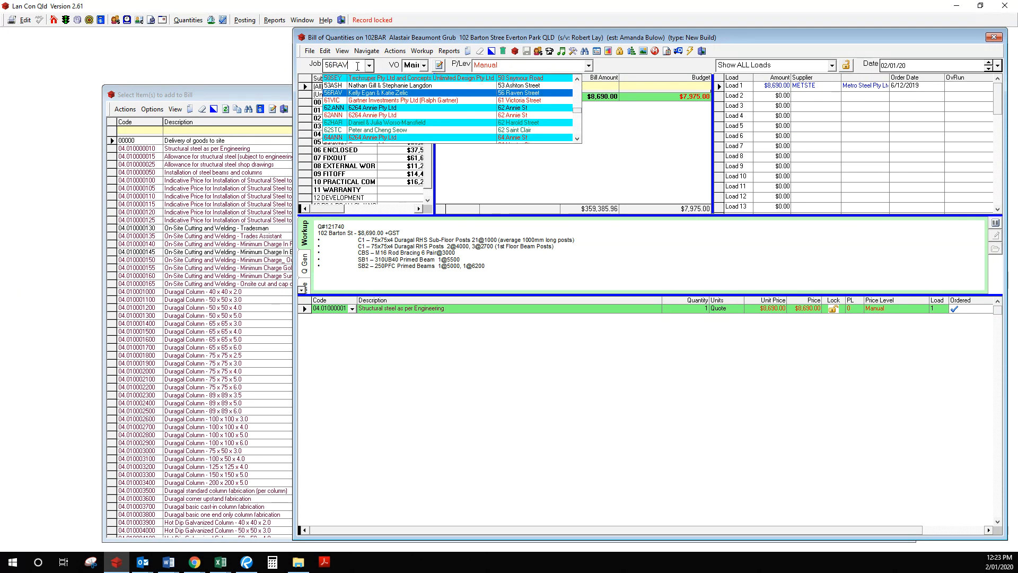
{"action": "key", "text": "Return"}
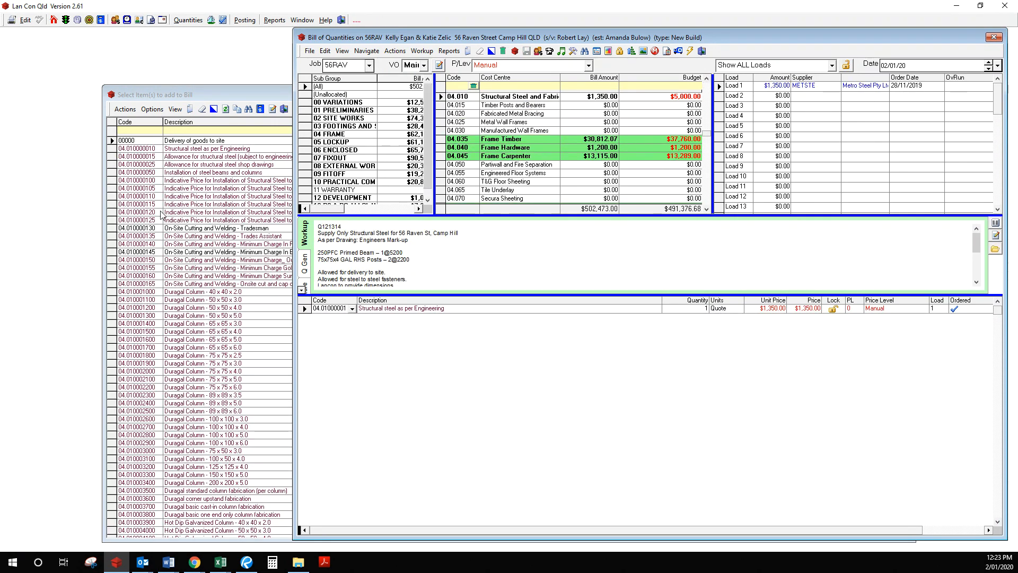
- Move the item selection window clear of the bill of quantities and bring the bill back to the front
{"action": "scroll", "coordinate": [234, 300], "scroll_direction": "down", "scroll_amount": 1}
{"action": "scroll", "coordinate": [234, 300], "scroll_direction": "down", "scroll_amount": 5}
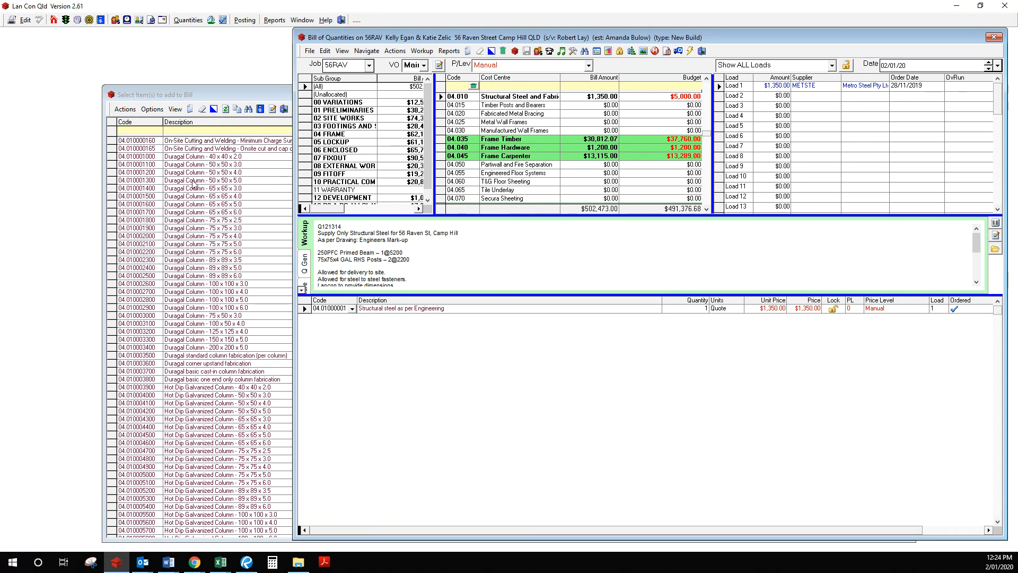
{"action": "left_click_drag", "start_coordinate": [205, 93], "coordinate": [107, 35]}
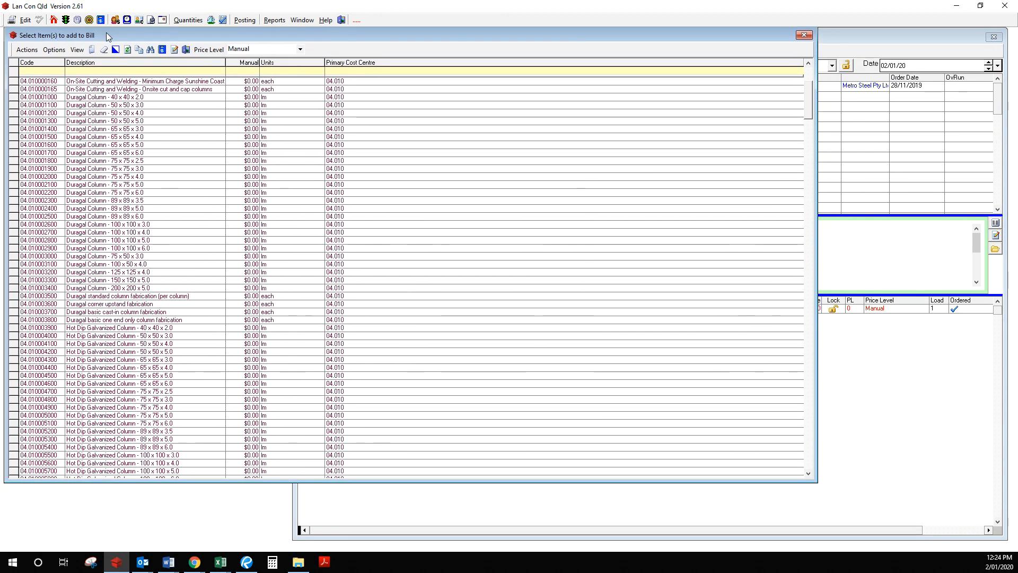
{"action": "left_click", "coordinate": [820, 486]}
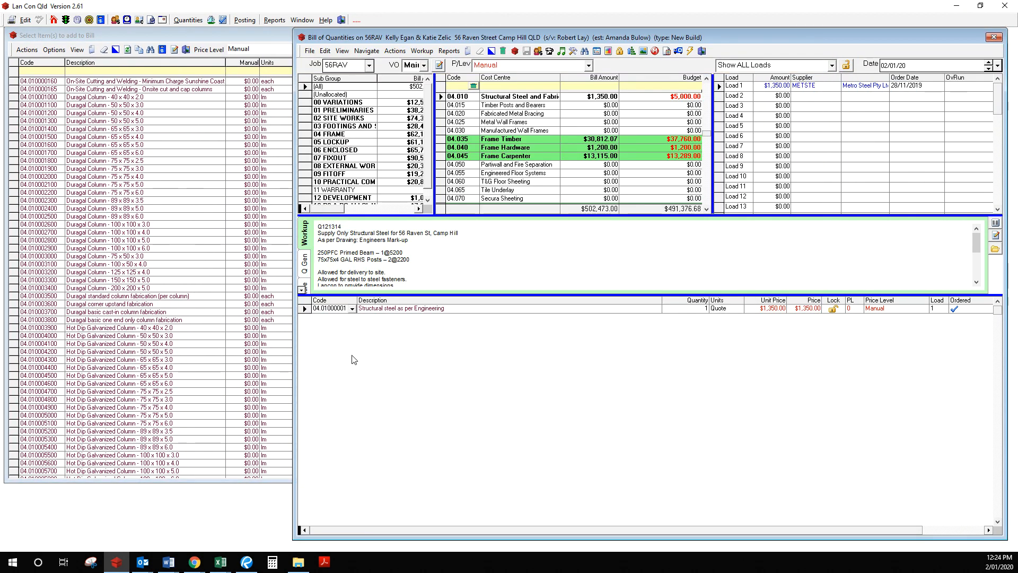
- Search the item descriptions for "quote", clear the filter, and add item 0.0001 "Item As Quoted" to cost centre 04.010
{"action": "left_click", "coordinate": [99, 71]}
{"action": "type", "text": "quote"}
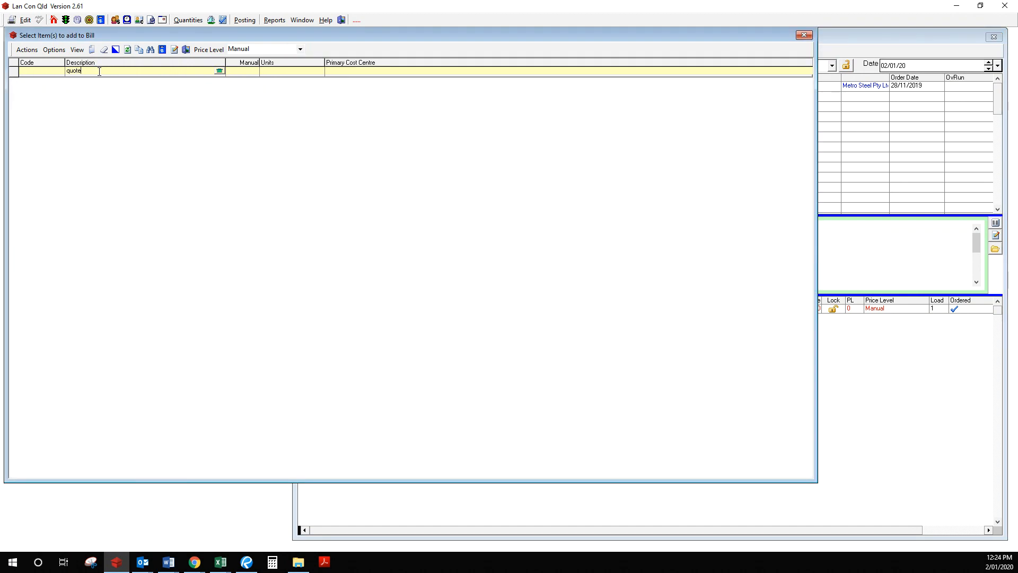
{"action": "left_click", "coordinate": [103, 49]}
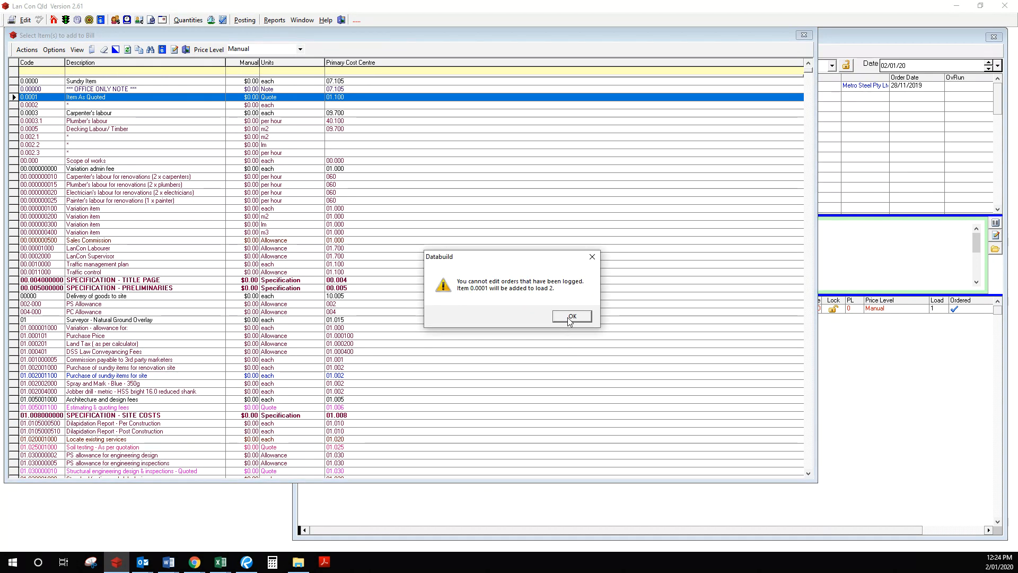
{"action": "left_click", "coordinate": [571, 323]}
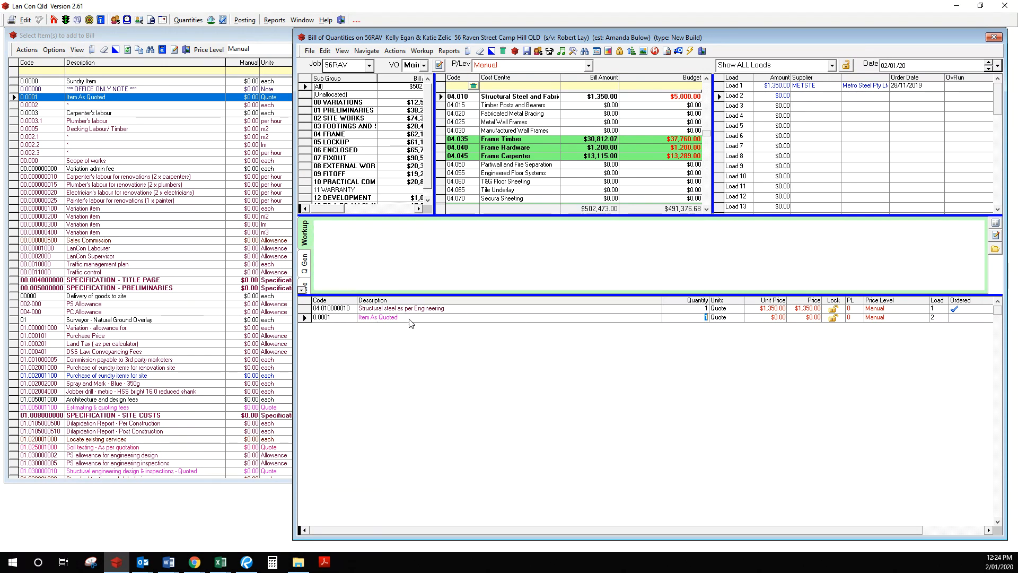
- Switch to File Explorer and go from the tender documents folder to 123 New Job's 04.010 Structural Steel and Fabrication folder
{"action": "left_click", "coordinate": [298, 561]}
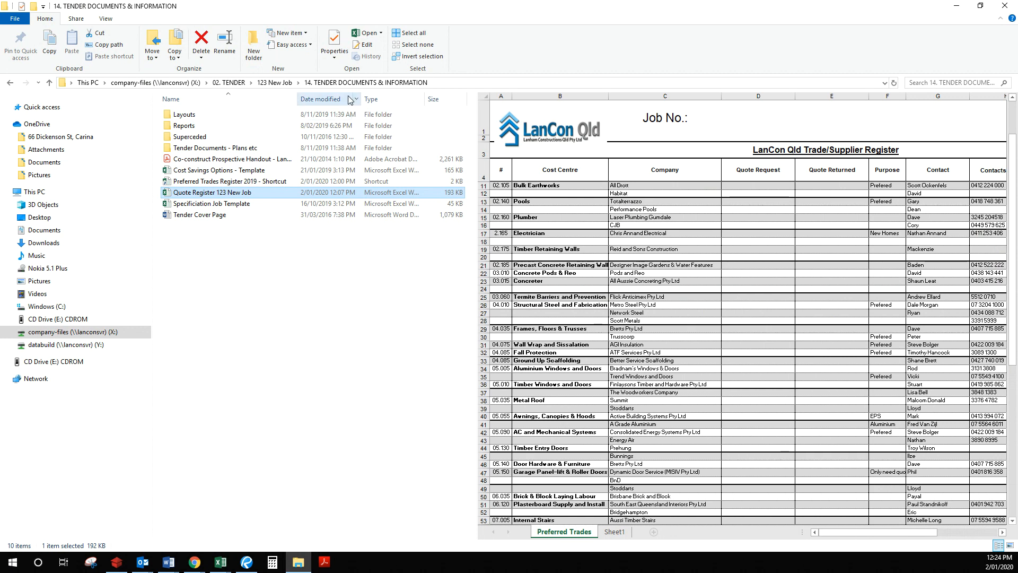
{"action": "left_click", "coordinate": [274, 83]}
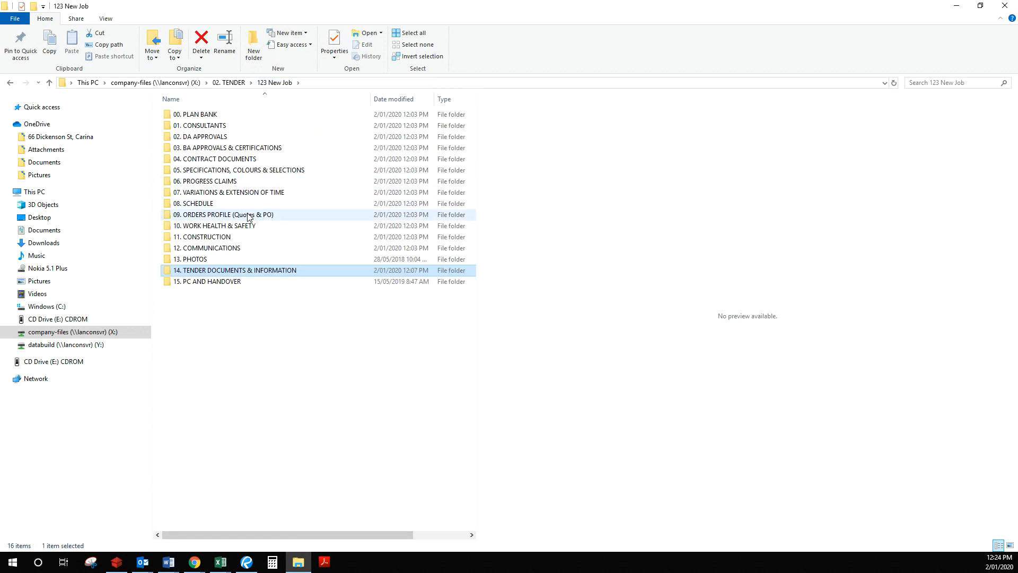
{"action": "double_click", "coordinate": [248, 215]}
{"action": "double_click", "coordinate": [239, 150]}
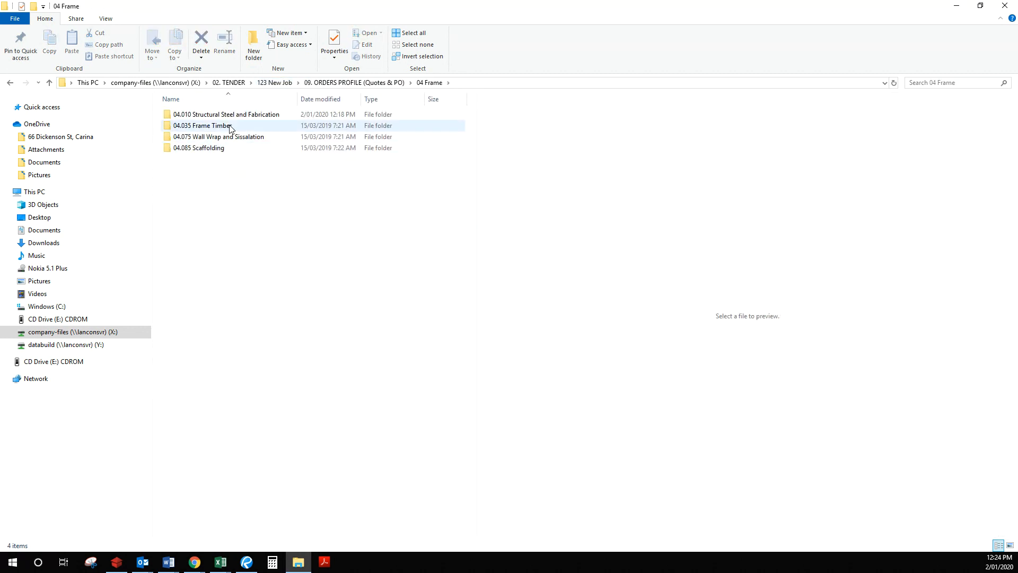
{"action": "double_click", "coordinate": [223, 115]}
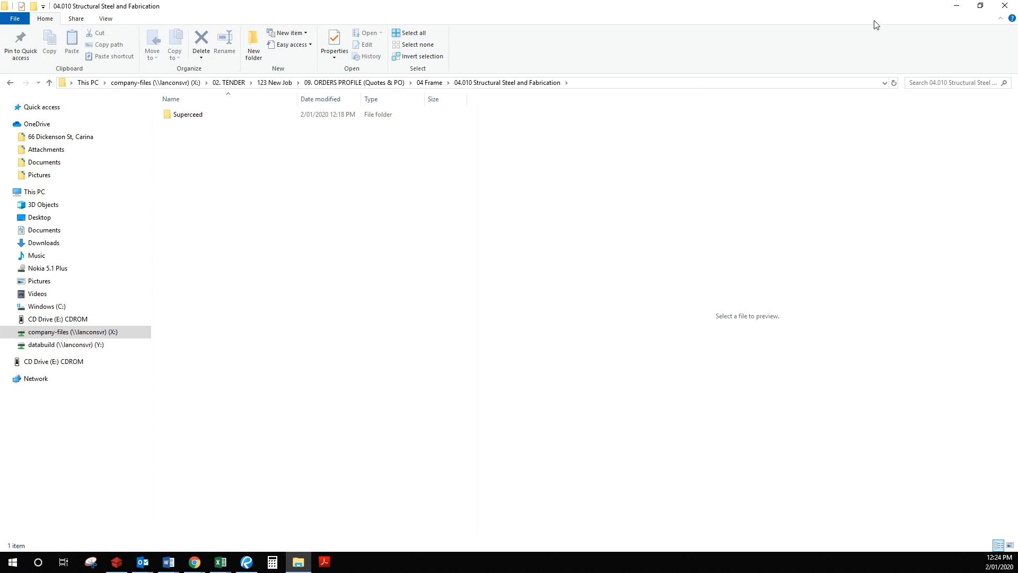
- Go back up to the 123 New Job folder and open 14. TENDER DOCUMENTS & INFORMATION
{"action": "left_click", "coordinate": [337, 83]}
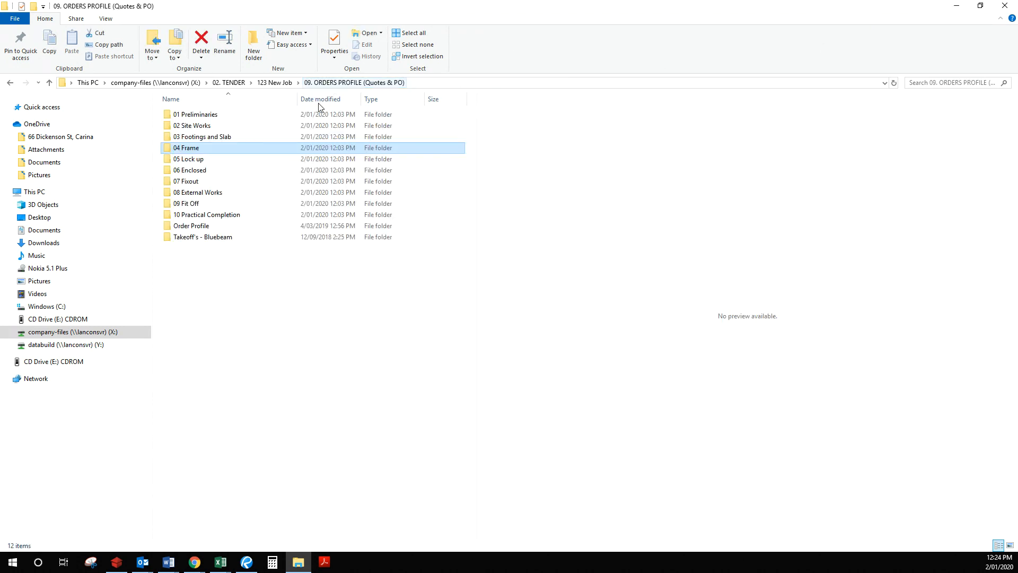
{"action": "left_click", "coordinate": [287, 85]}
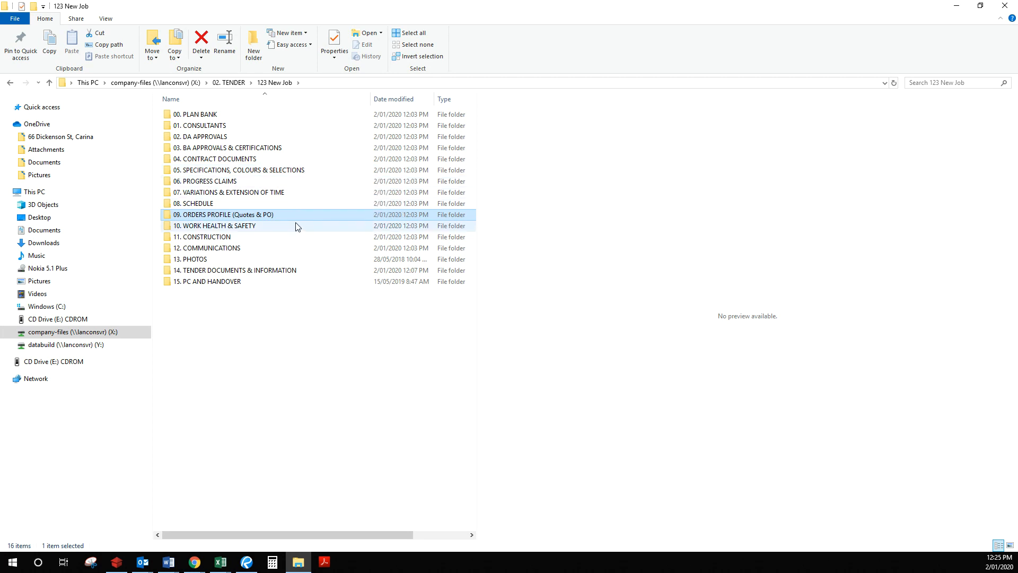
{"action": "double_click", "coordinate": [333, 269]}
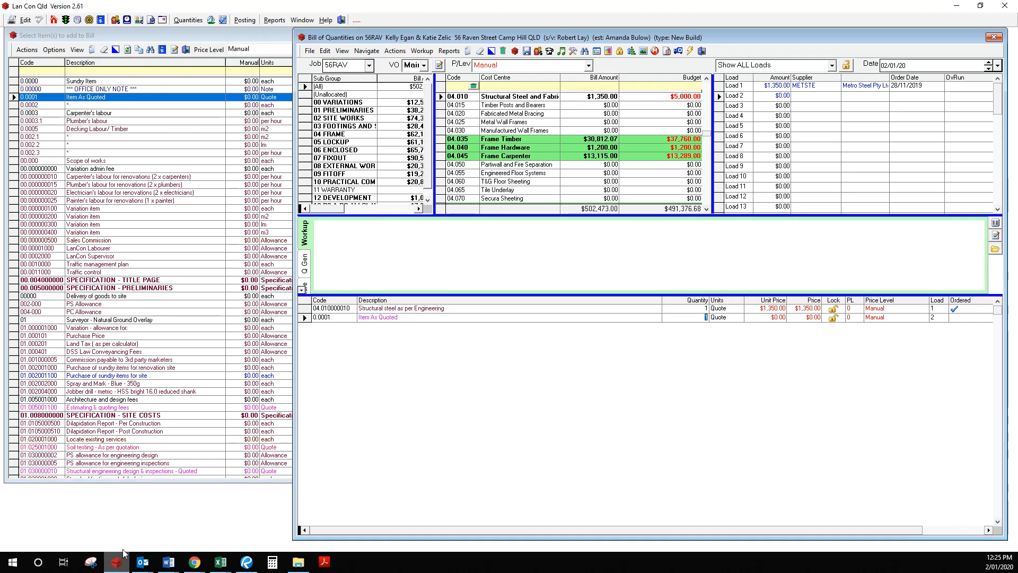
- Return to the bill of quantities and insert the Orders standard note "Quote" into the Item As Quoted workup
{"action": "left_click", "coordinate": [117, 562]}
{"action": "left_click", "coordinate": [350, 254]}
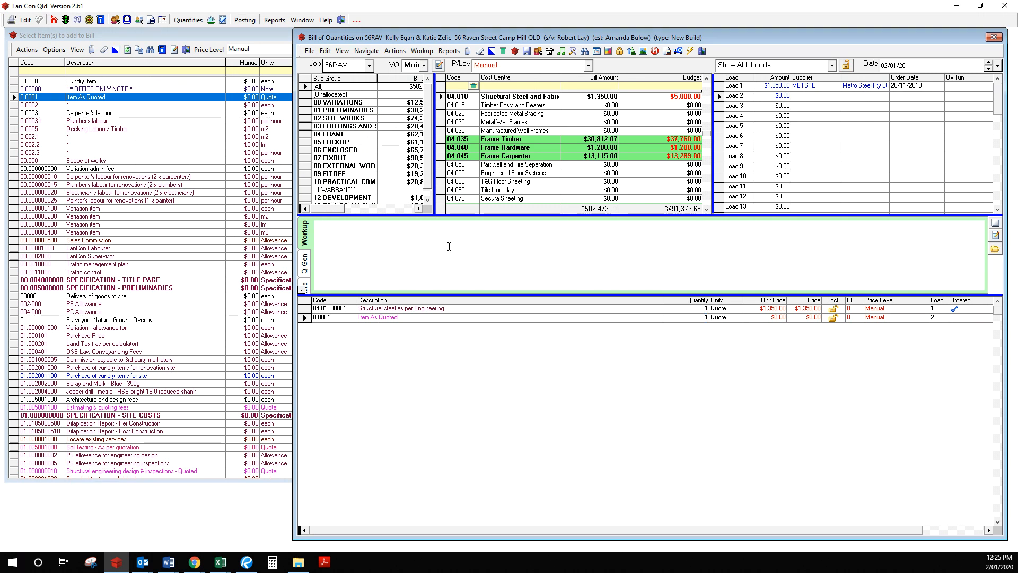
{"action": "left_click", "coordinate": [562, 52]}
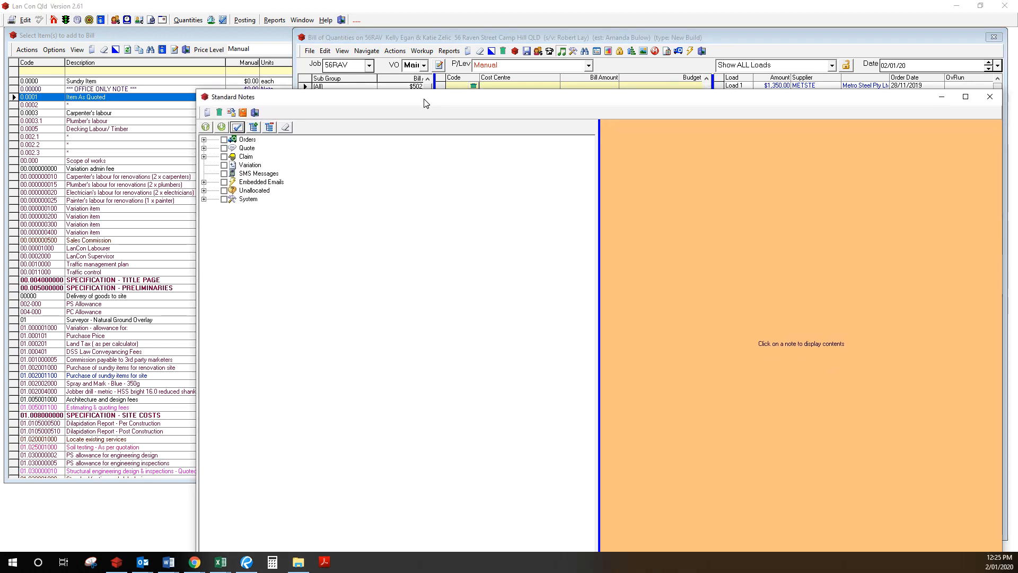
{"action": "left_click", "coordinate": [204, 140]}
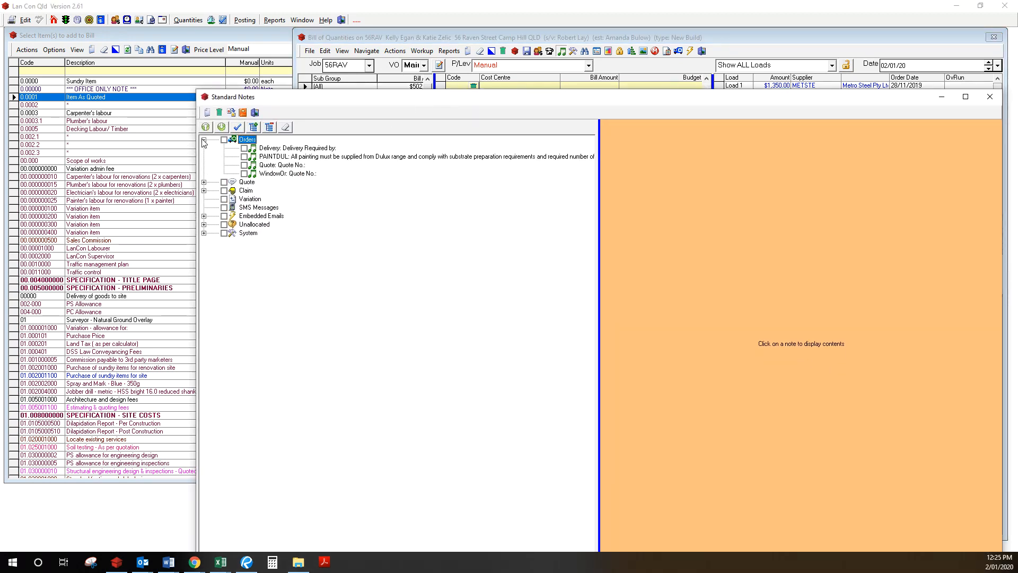
{"action": "left_click", "coordinate": [244, 165]}
{"action": "left_click", "coordinate": [256, 113]}
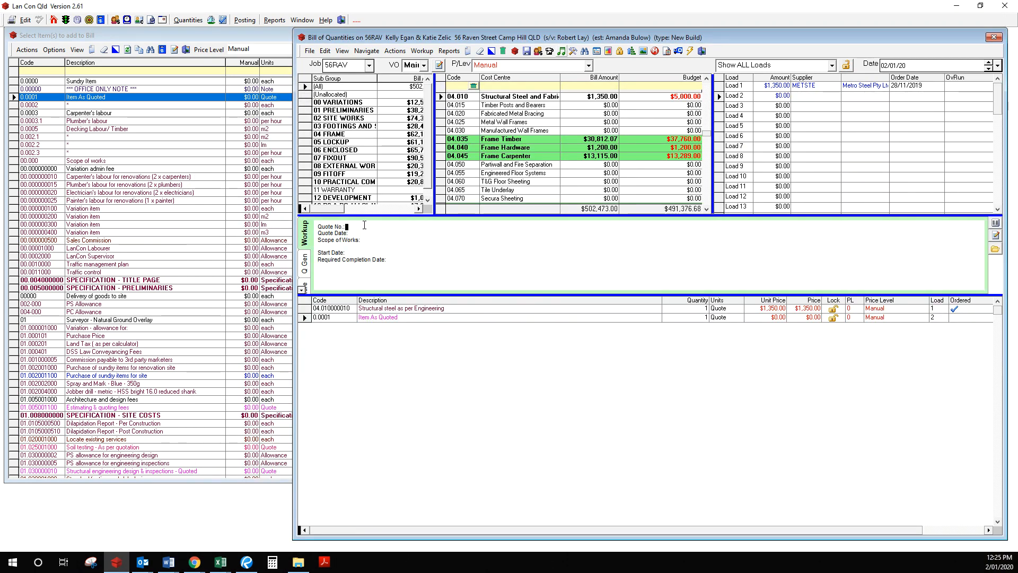
- Fill in the quote number, set the quote date to 12.01.2020, and add a blank line under Scope of Works
{"action": "type", "text": "123456"}
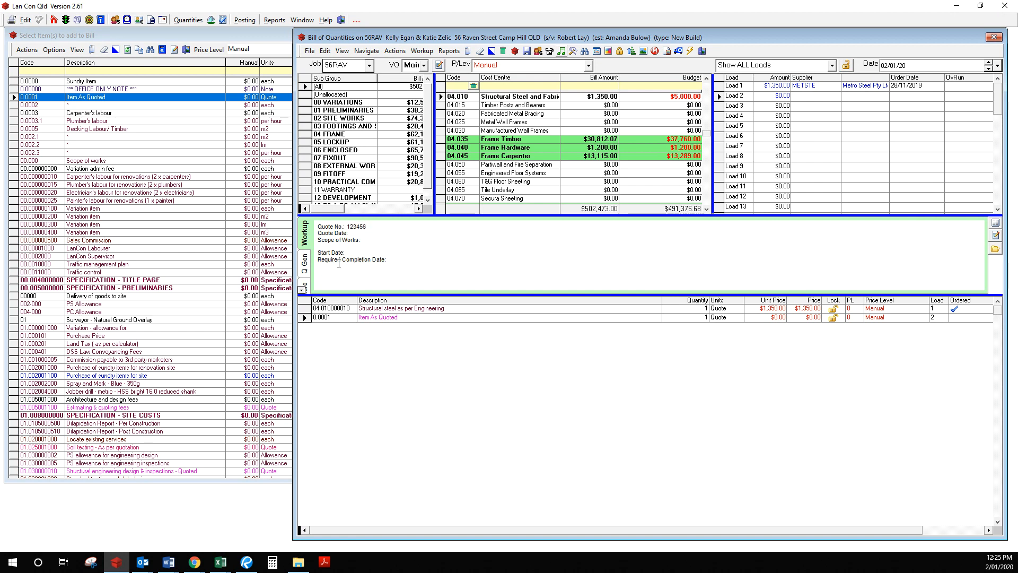
{"action": "left_click", "coordinate": [365, 236]}
{"action": "type", "text": "12."}
{"action": "type", "text": ":"}
{"action": "key", "text": "Return"}
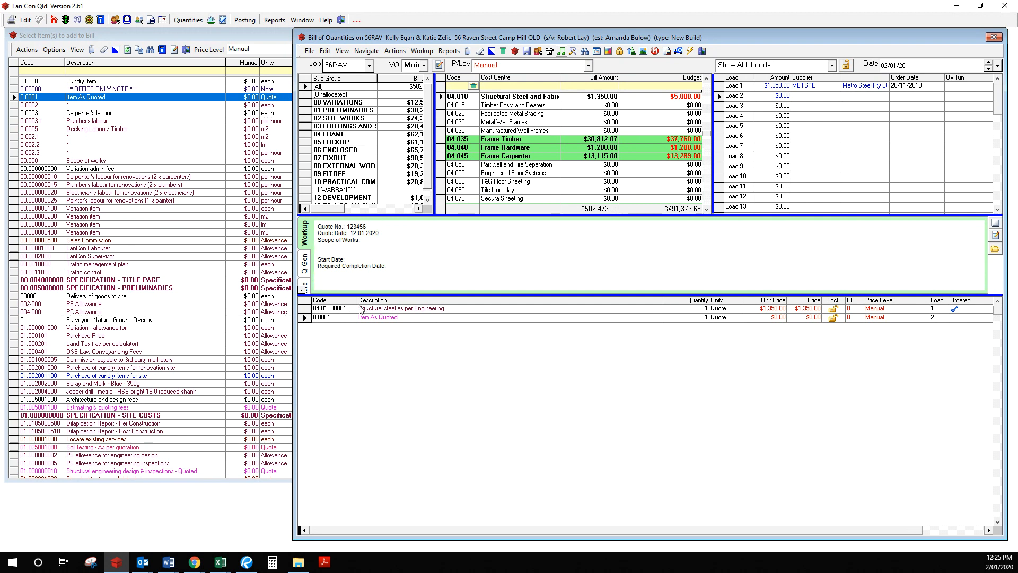
- Switch to the Word scope of works, copy the 04.010 Structural Steel list from Posts to Delivery, and minimise the document
{"action": "mouse_move", "coordinate": [152, 568]}
{"action": "left_click", "coordinate": [169, 561]}
{"action": "left_click", "coordinate": [222, 515]}
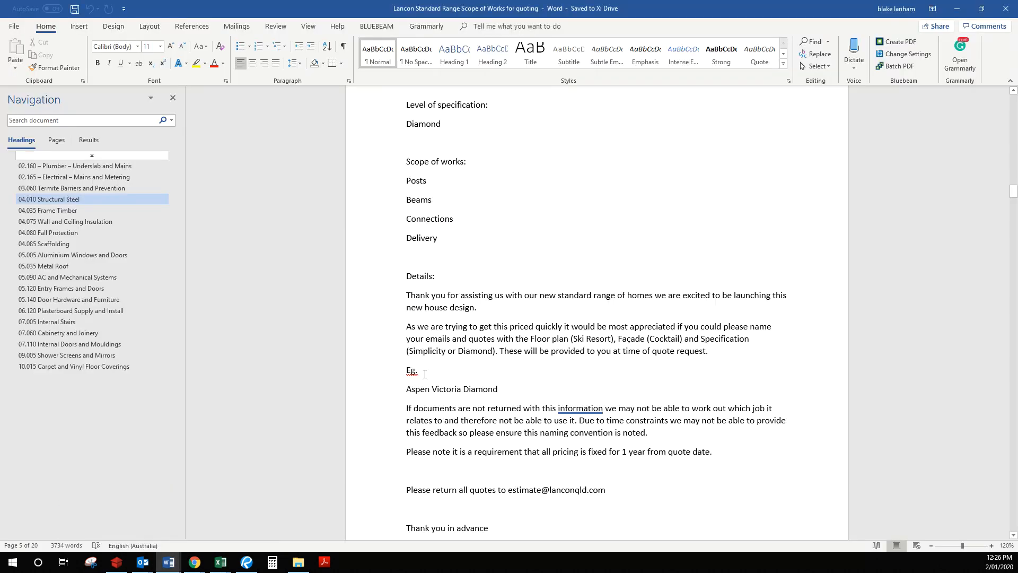
{"action": "left_click_drag", "start_coordinate": [403, 176], "coordinate": [503, 249]}
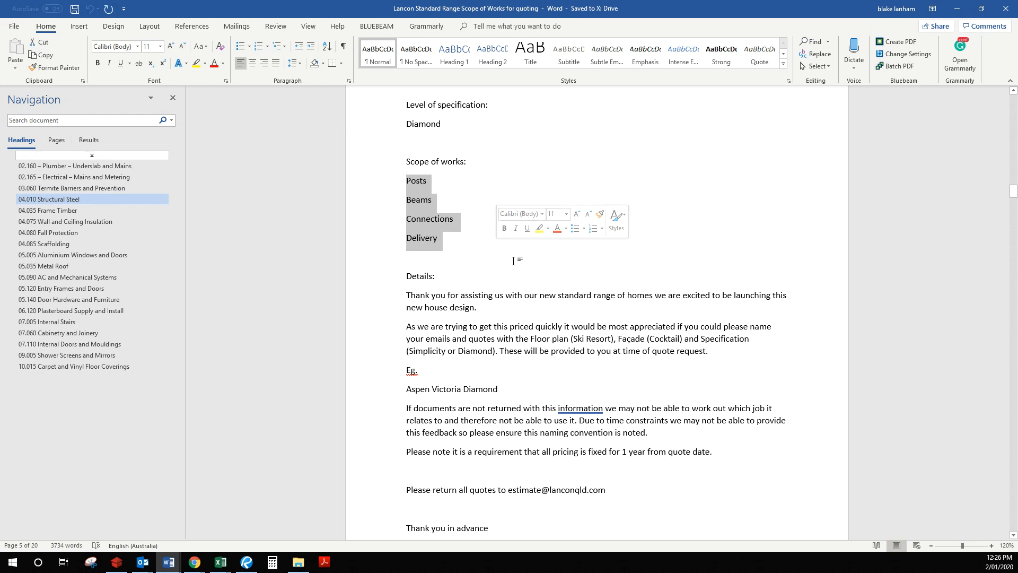
{"action": "right_click", "coordinate": [423, 232]}
{"action": "left_click", "coordinate": [466, 256]}
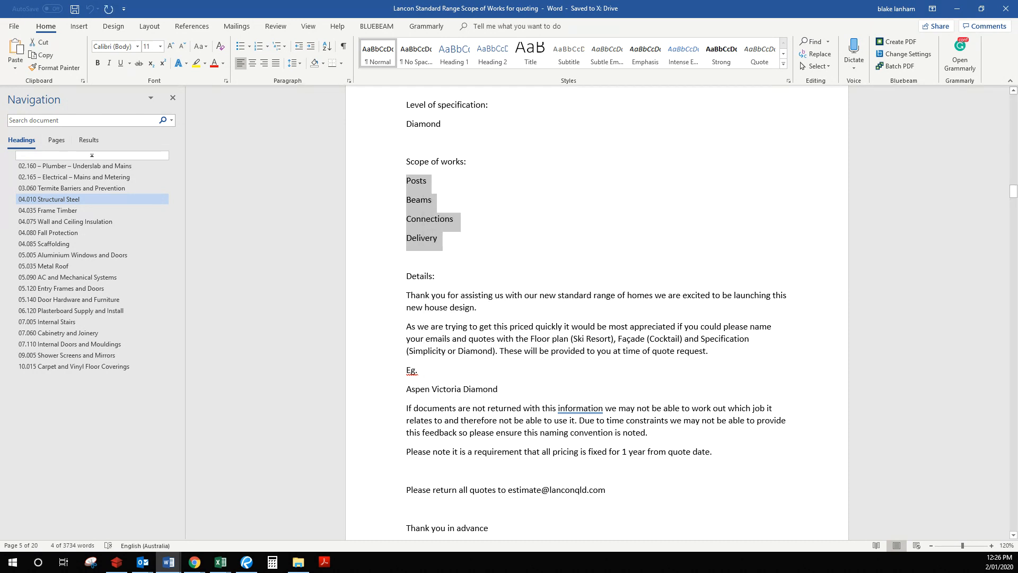
{"action": "mouse_move", "coordinate": [142, 562]}
{"action": "mouse_move", "coordinate": [348, 548]}
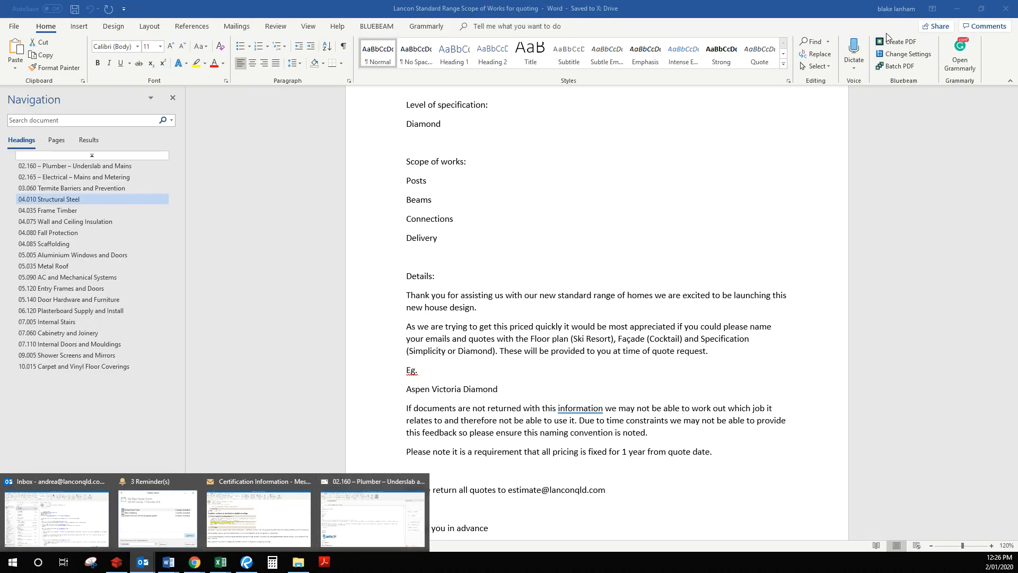
{"action": "left_click", "coordinate": [956, 8]}
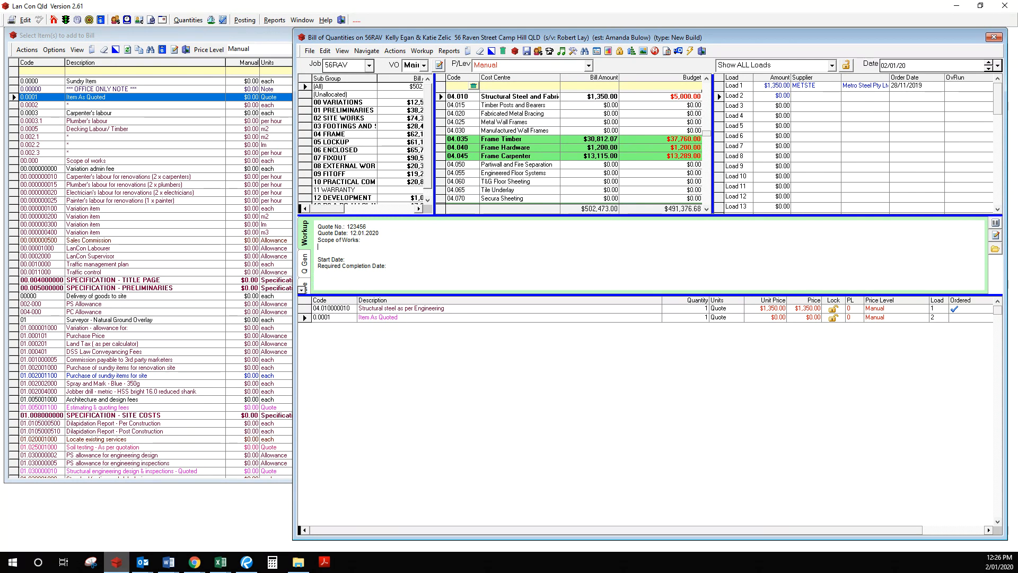
- In File Explorer, look through 123 New Job's 04.010 Structural Steel and Fabrication folder and its Superceed subfolder
{"action": "left_click", "coordinate": [298, 562]}
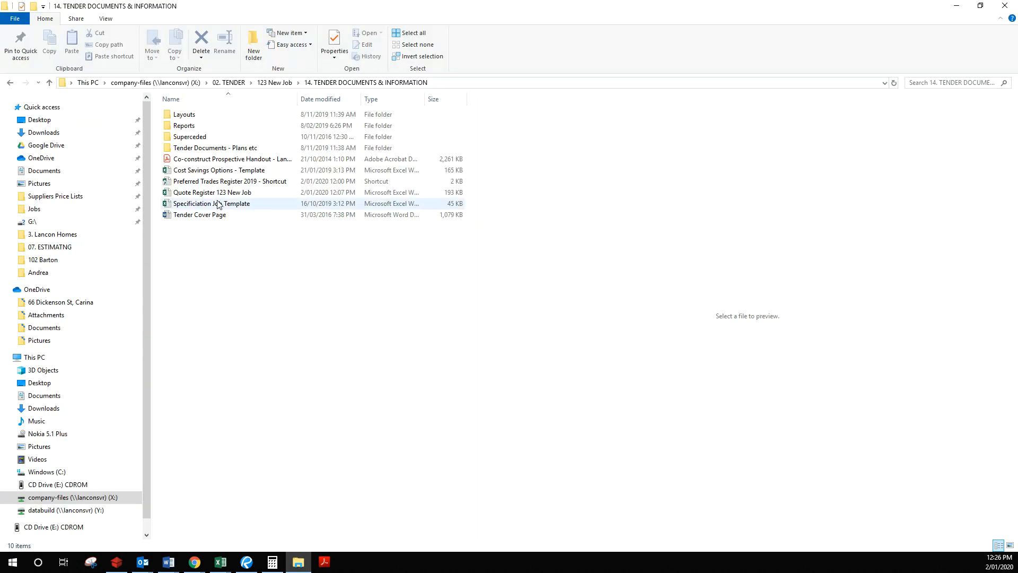
{"action": "left_click", "coordinate": [290, 85]}
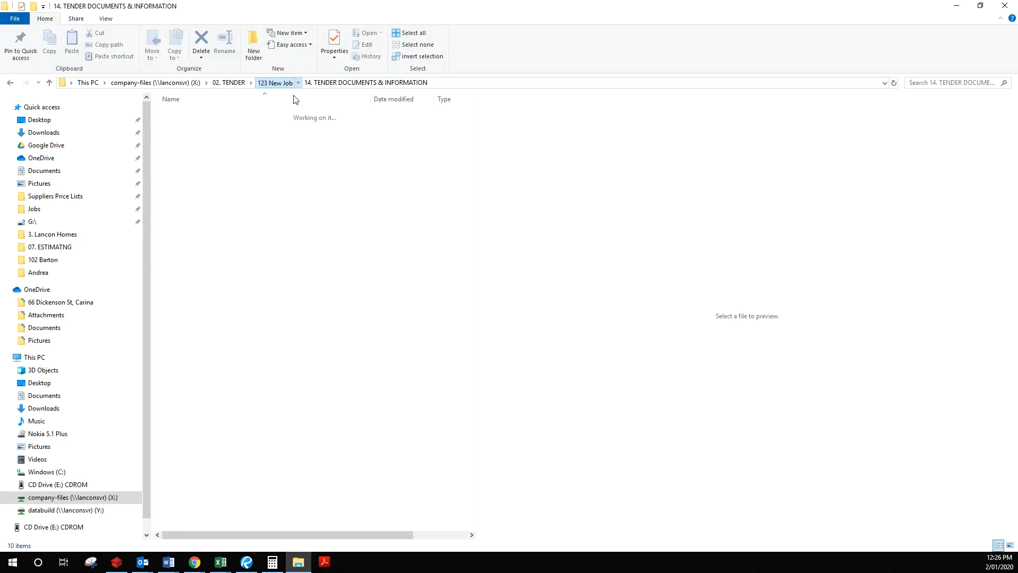
{"action": "double_click", "coordinate": [260, 216]}
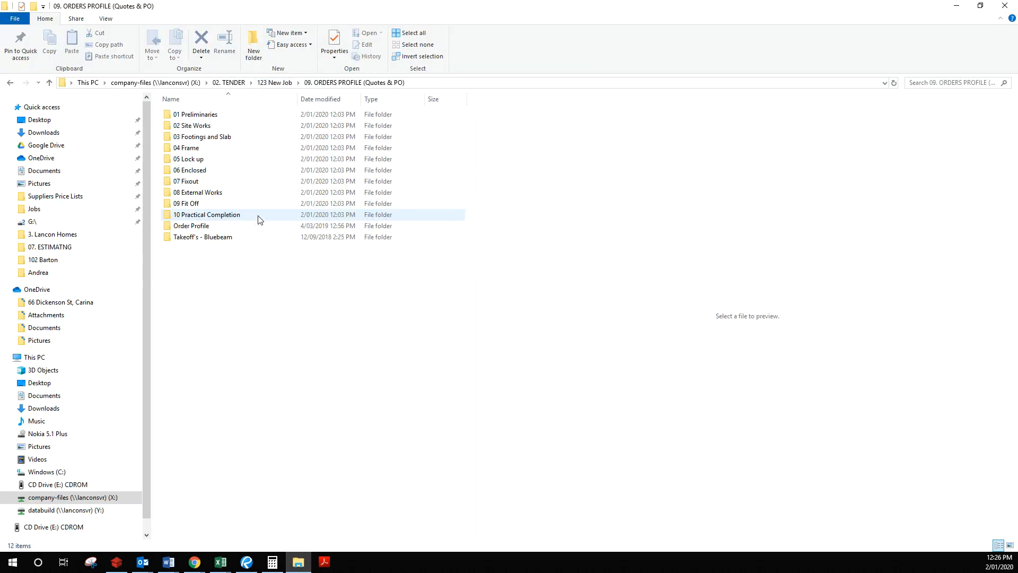
{"action": "double_click", "coordinate": [215, 148]}
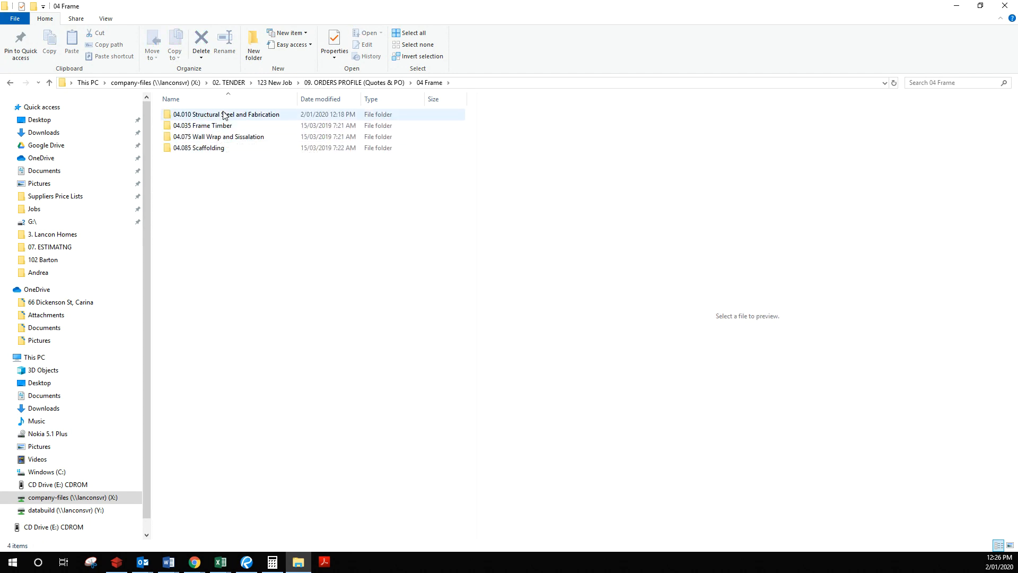
{"action": "double_click", "coordinate": [206, 115]}
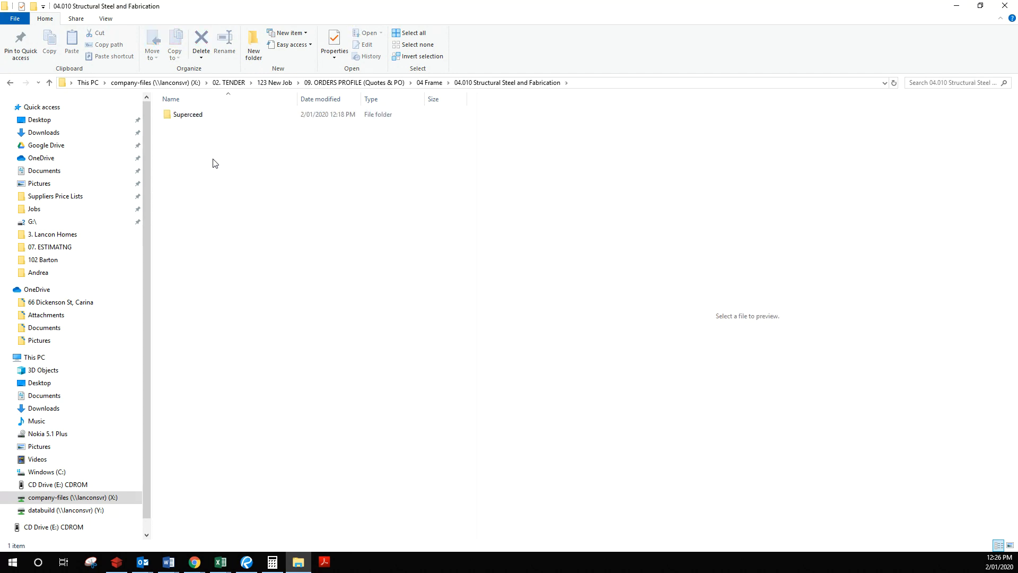
{"action": "double_click", "coordinate": [220, 114]}
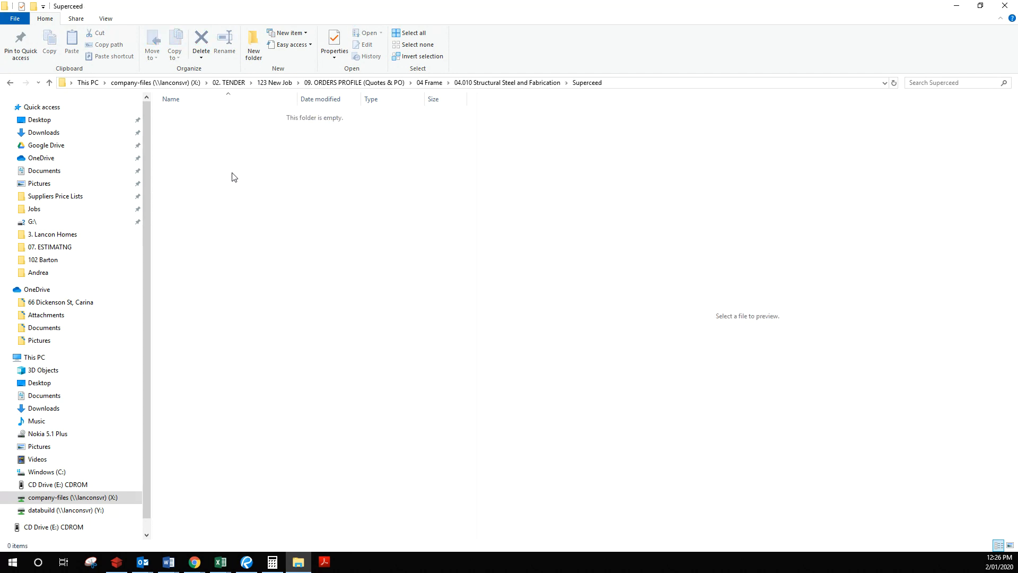
{"action": "left_click", "coordinate": [481, 83]}
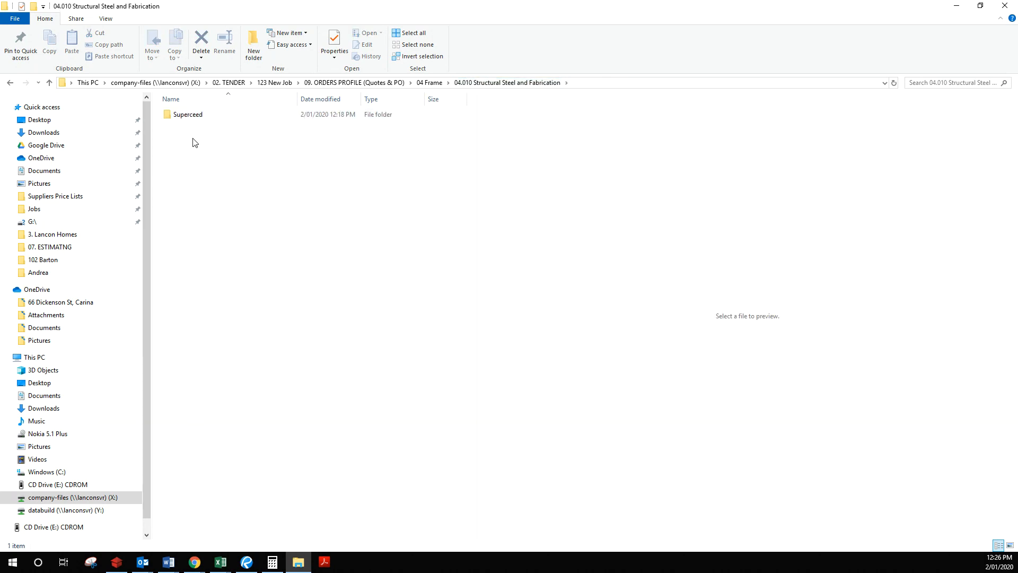
- Back in the bill, add a [hide] section to the workup reading "Original tender used Rev 1" and "This is Rev 2 with patio beam"
{"action": "left_click", "coordinate": [117, 562]}
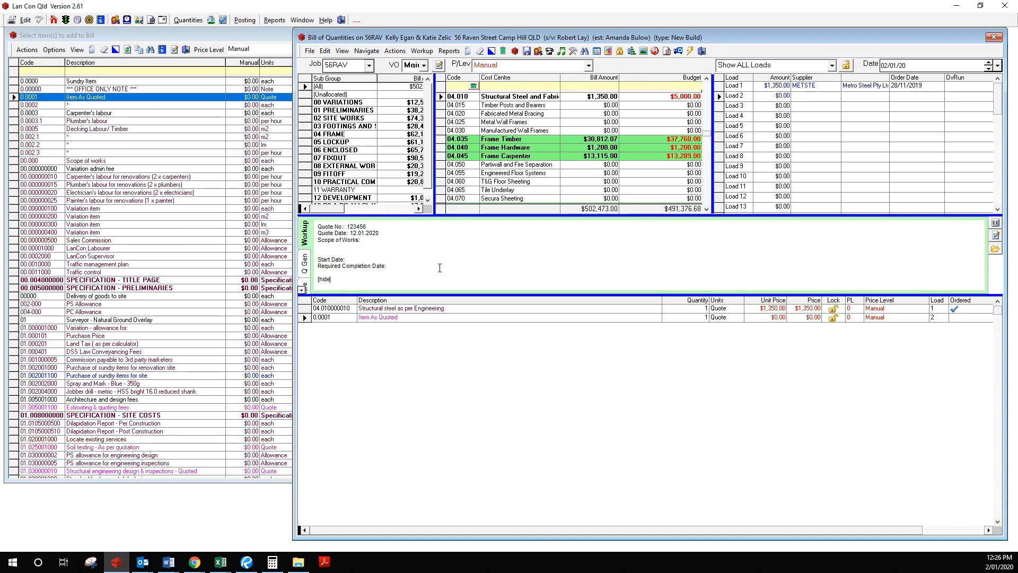
{"action": "type", "text": "ide]"}
{"action": "key", "text": "Return"}
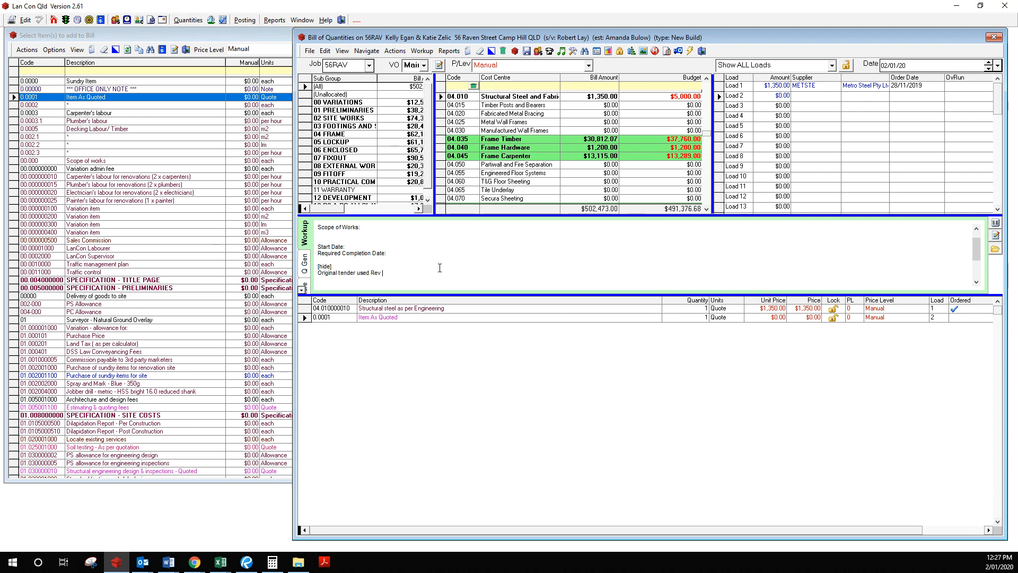
{"action": "key", "text": "Return"}
{"action": "type", "text": "This is Rev 2 with patio beam"}
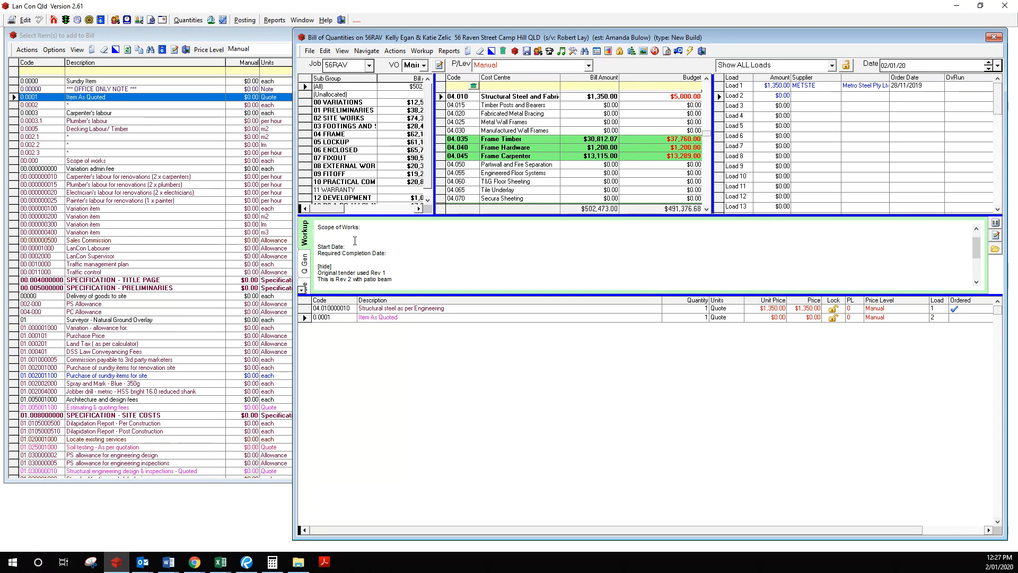
- Enlarge the workup notes area so the whole note fits above the item list
{"action": "scroll", "coordinate": [357, 266], "scroll_direction": "down", "scroll_amount": 2}
{"action": "scroll", "coordinate": [357, 269], "scroll_direction": "up", "scroll_amount": 3}
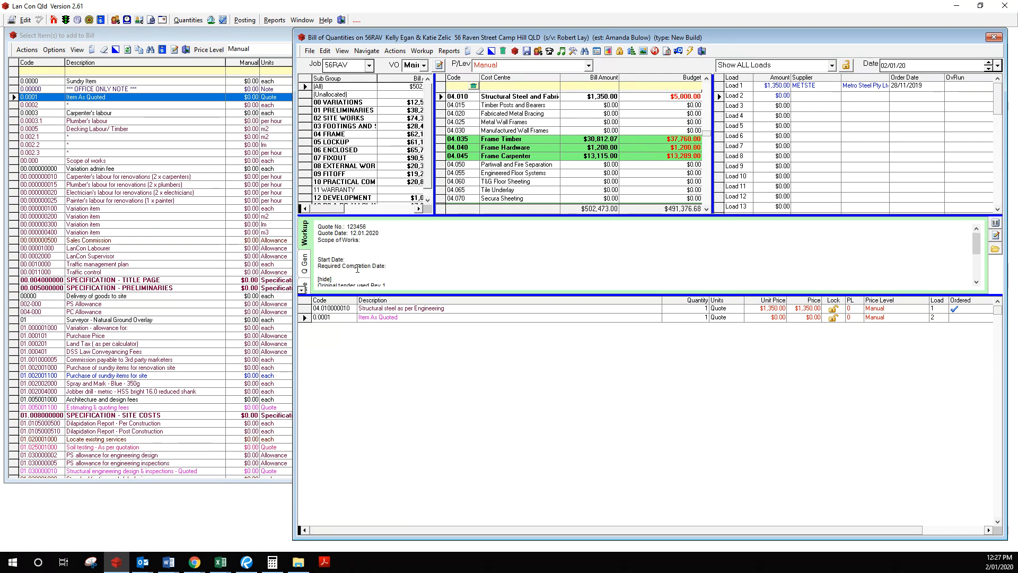
{"action": "left_click_drag", "start_coordinate": [465, 294], "coordinate": [467, 383]}
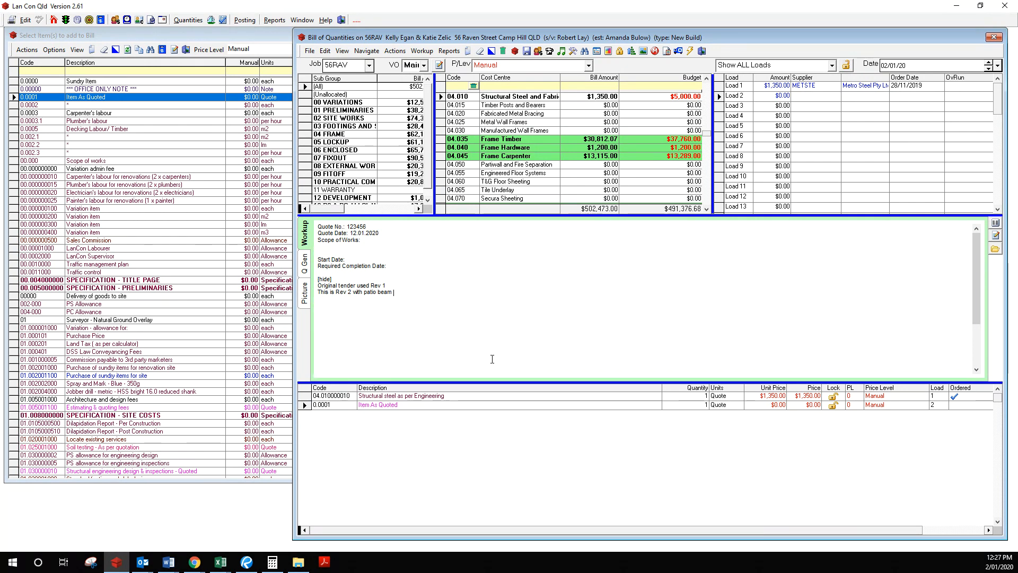
- Delete the Item As Quoted line from cost centre 04.010 in the bill of quantities
{"action": "left_click", "coordinate": [321, 406]}
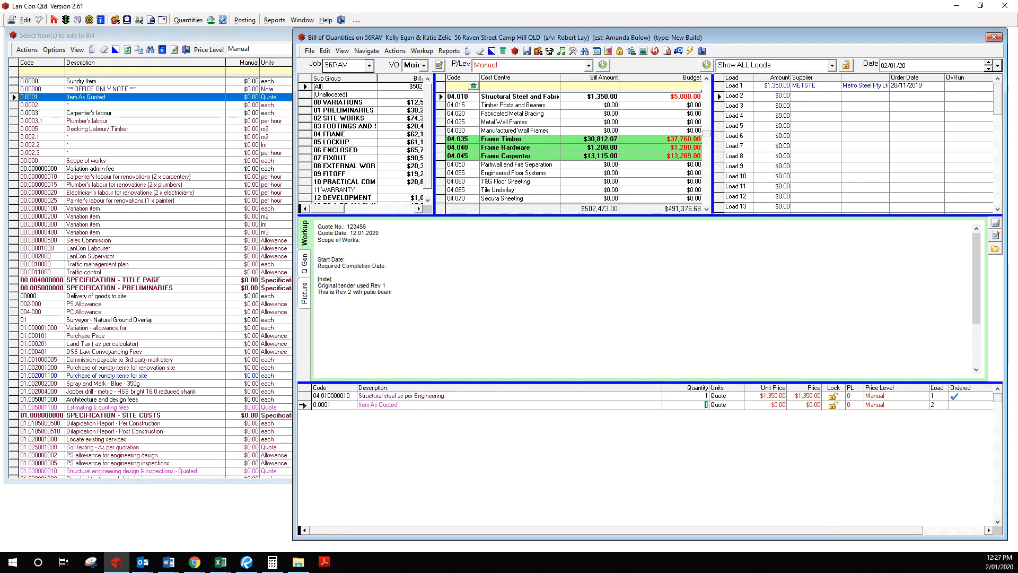
{"action": "left_click", "coordinate": [502, 52]}
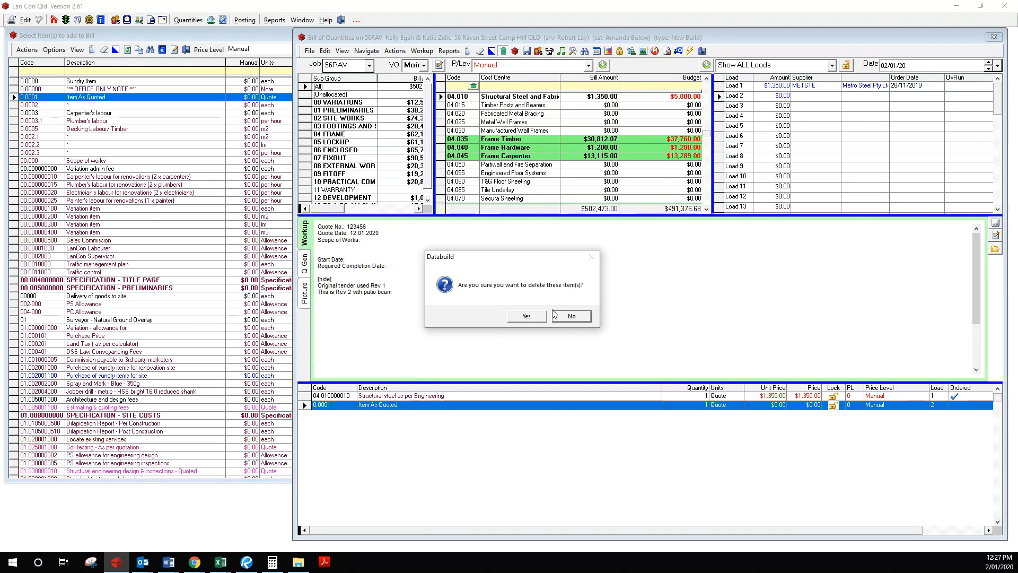
{"action": "left_click", "coordinate": [528, 321]}
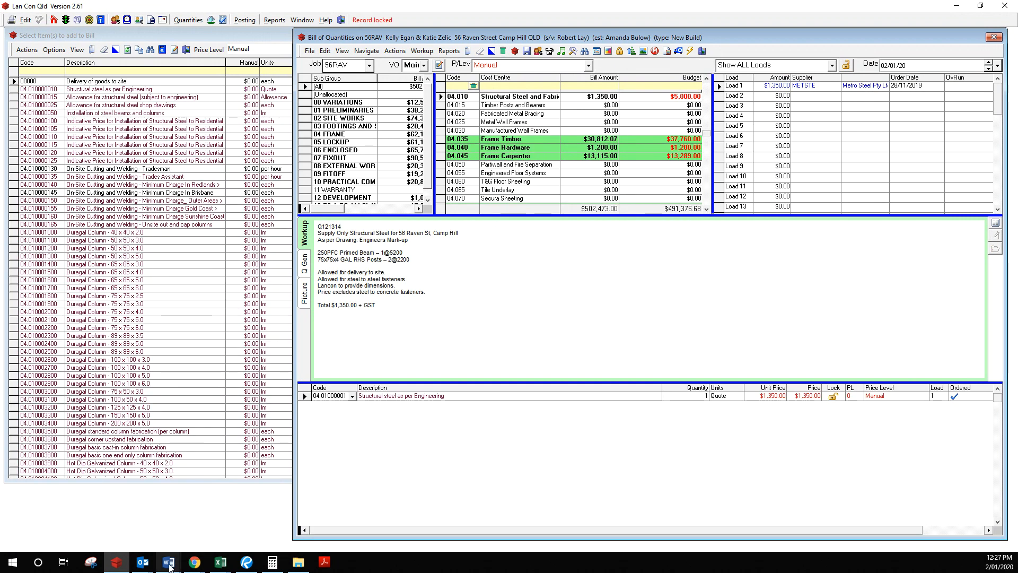
- In File Explorer, go up to 123 New Job, look into 04. CONTRACT DOCUMENTS, and return to the 123 New Job folder
{"action": "left_click", "coordinate": [298, 562]}
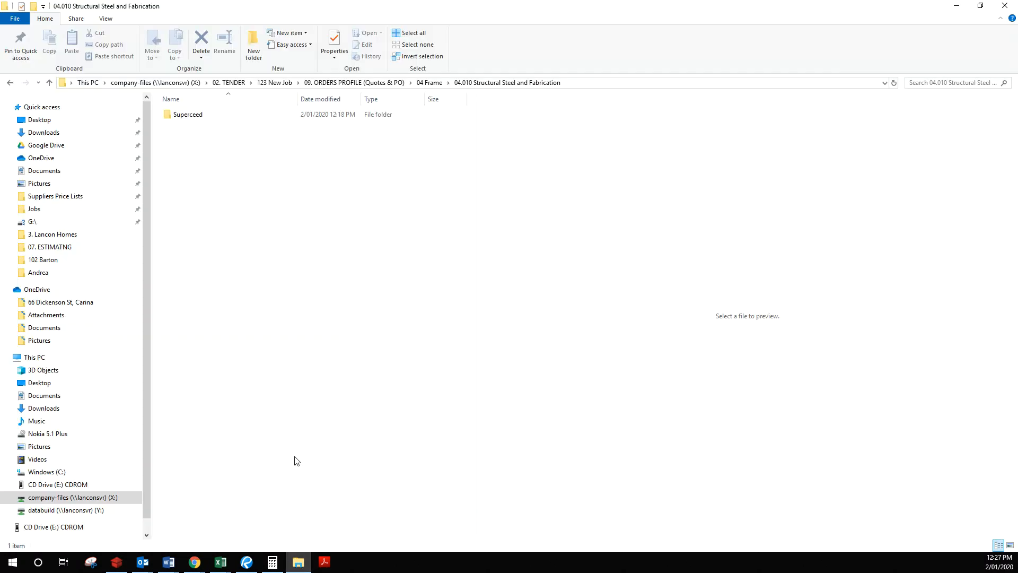
{"action": "left_click", "coordinate": [342, 83]}
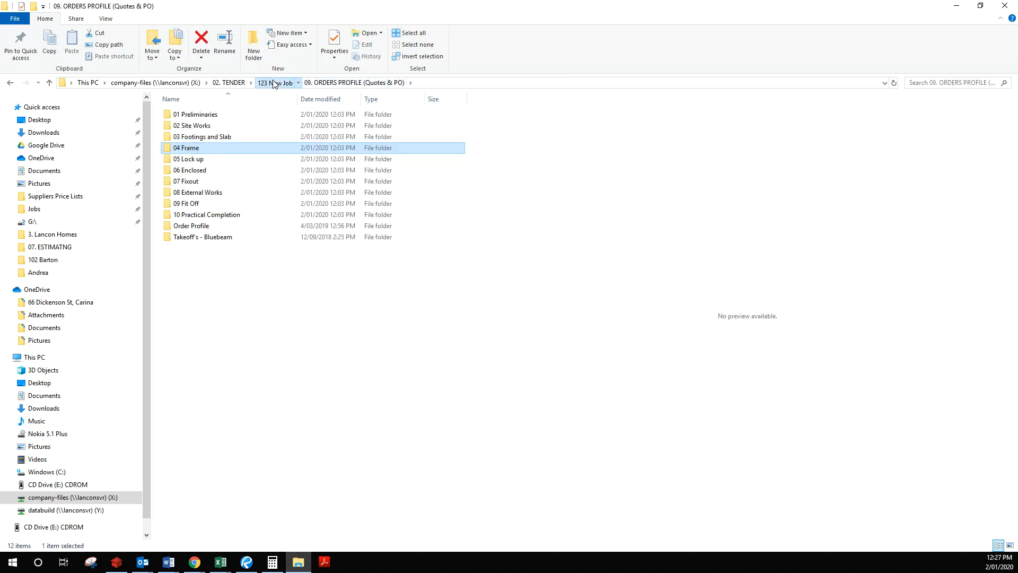
{"action": "left_click", "coordinate": [275, 82]}
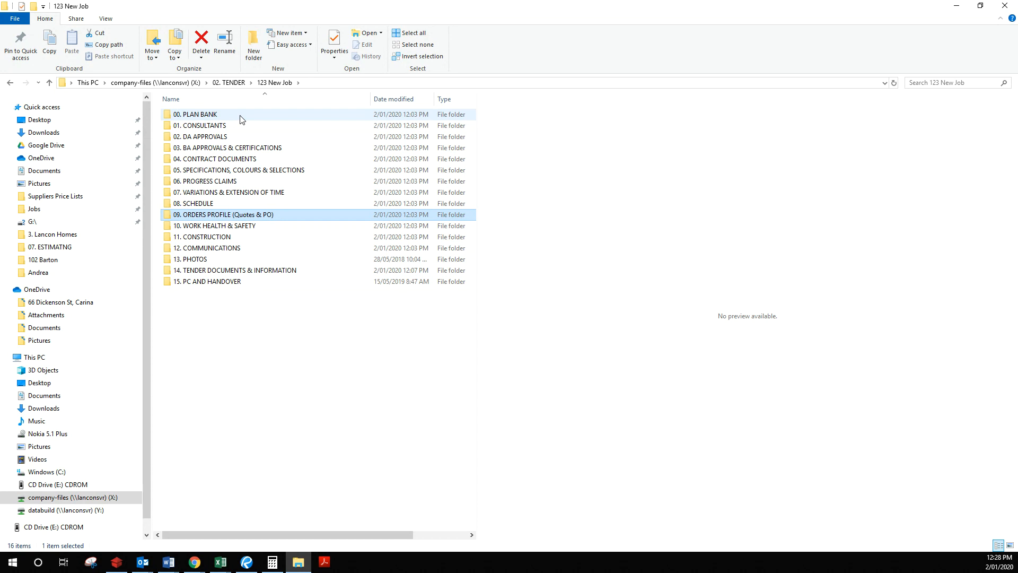
{"action": "double_click", "coordinate": [242, 159]}
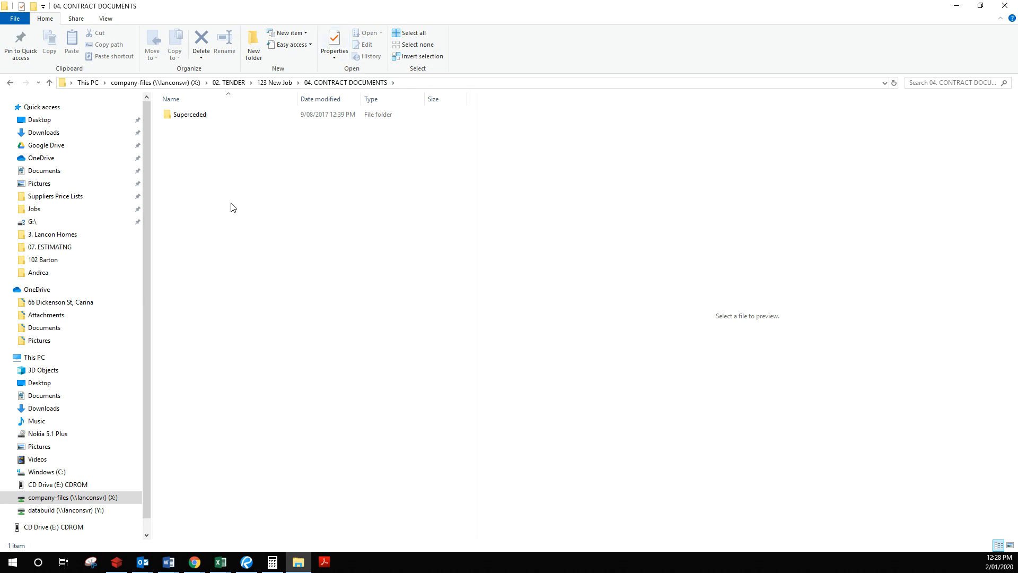
{"action": "left_click", "coordinate": [276, 83]}
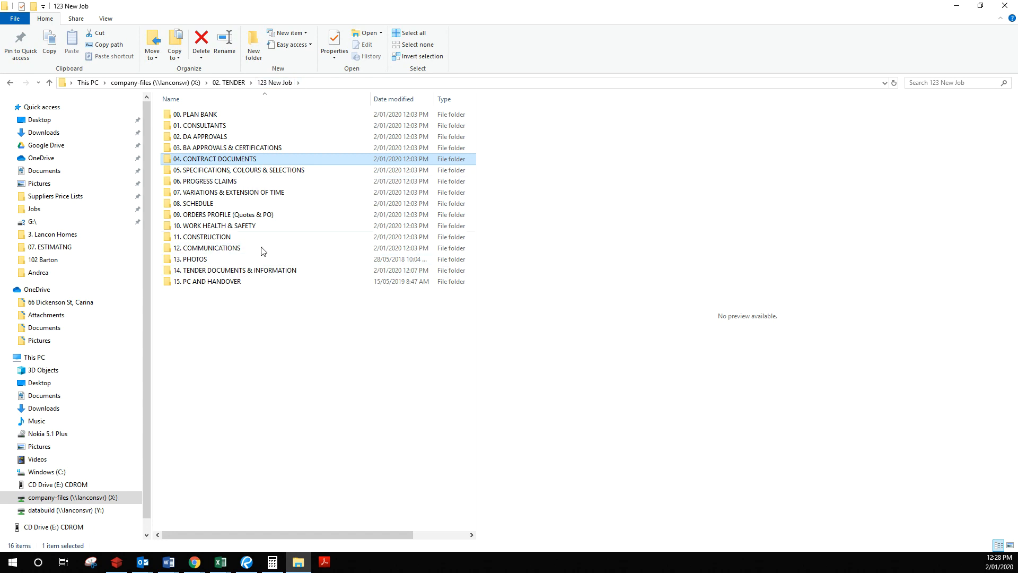